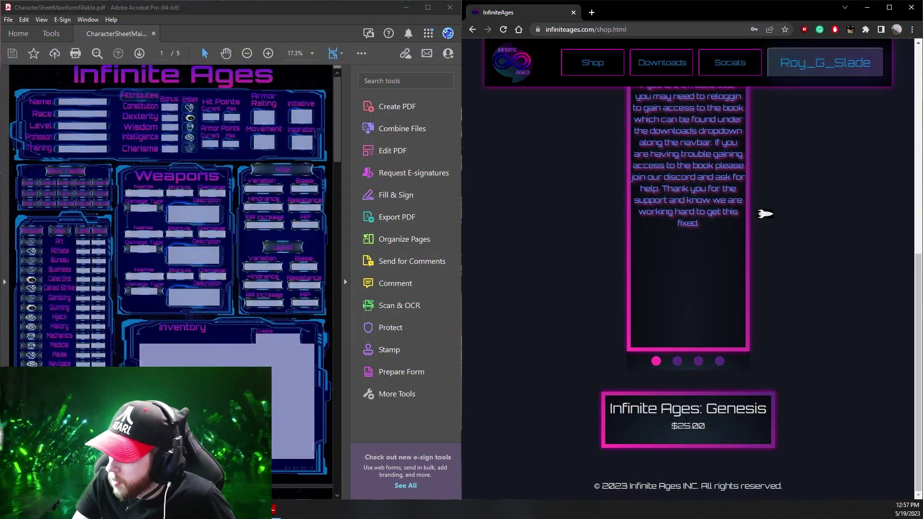
Download the Infinite Ages: Genesis rulebook from the website's Downloads menu
{"action": "scroll", "coordinate": [684, 304], "scroll_direction": "up", "scroll_amount": 5}
{"action": "scroll", "coordinate": [658, 163], "scroll_direction": "up", "scroll_amount": 2}
{"action": "mouse_move", "coordinate": [659, 62]}
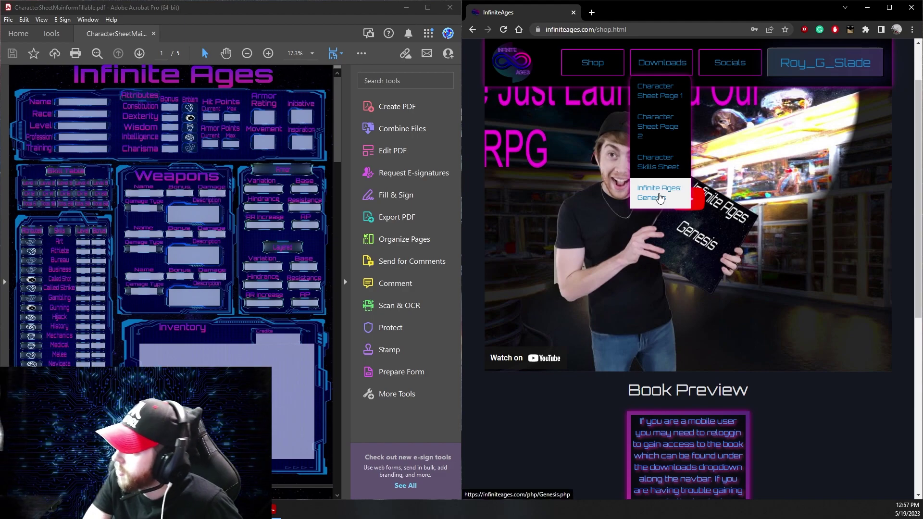
{"action": "left_click", "coordinate": [660, 198]}
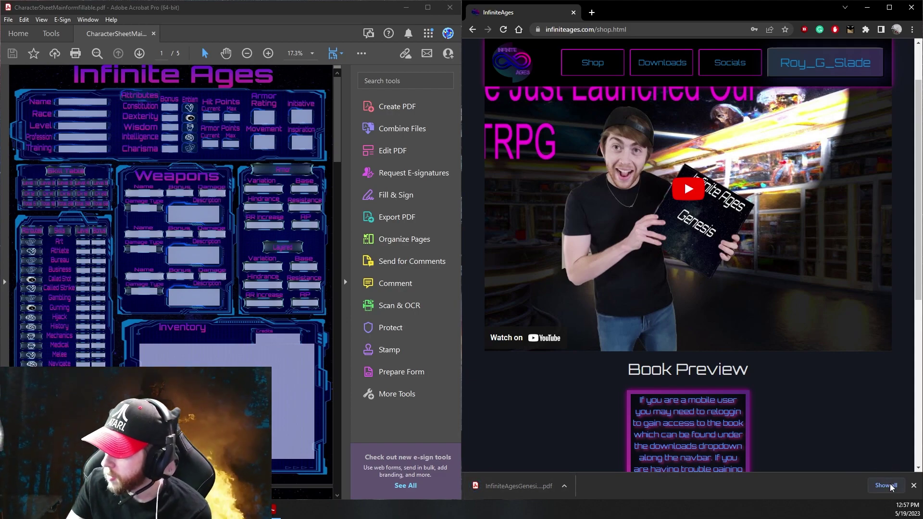
Open the downloaded Genesis rulebook PDF and close the InfiniteAges shop tab
{"action": "left_click", "coordinate": [539, 487]}
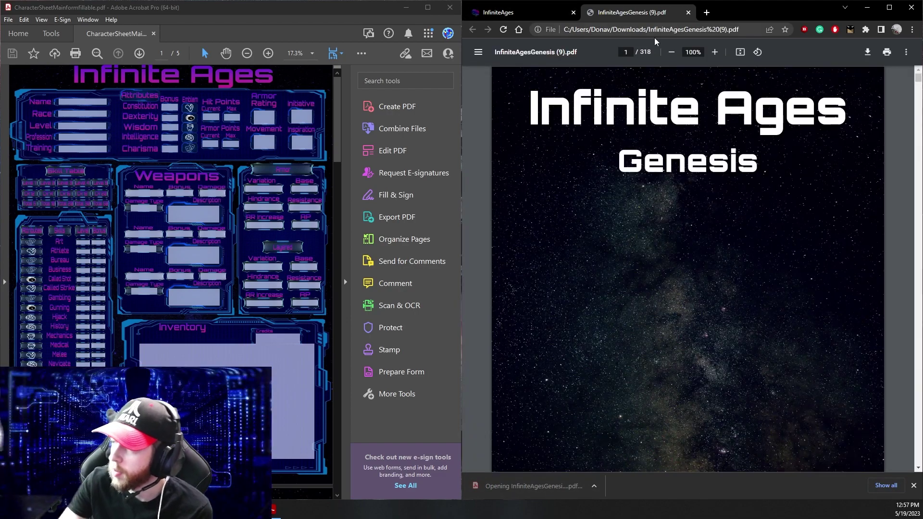
{"action": "left_click", "coordinate": [572, 12]}
{"action": "scroll", "coordinate": [562, 148], "scroll_direction": "down", "scroll_amount": 3}
{"action": "scroll", "coordinate": [566, 152], "scroll_direction": "up", "scroll_amount": 3}
{"action": "scroll", "coordinate": [566, 153], "scroll_direction": "down", "scroll_amount": 10}
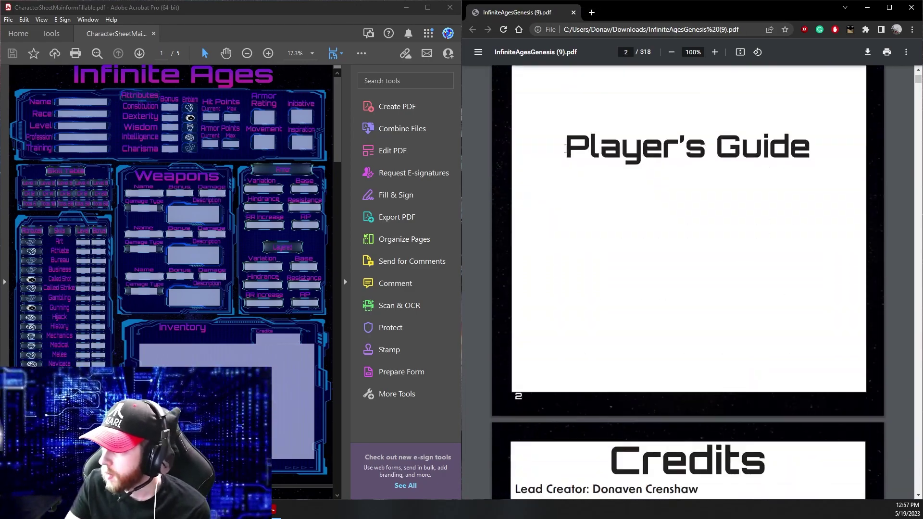
{"action": "scroll", "coordinate": [567, 149], "scroll_direction": "down", "scroll_amount": 4}
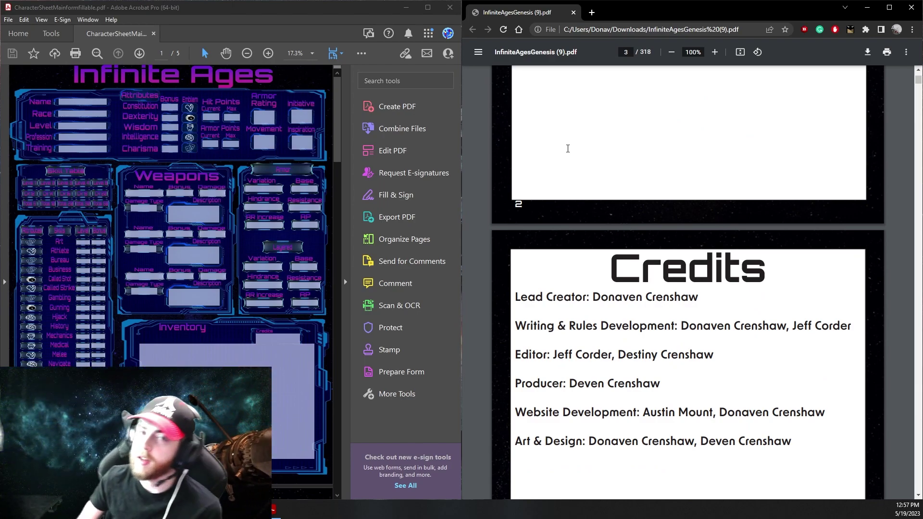
{"action": "scroll", "coordinate": [622, 183], "scroll_direction": "up", "scroll_amount": 3}
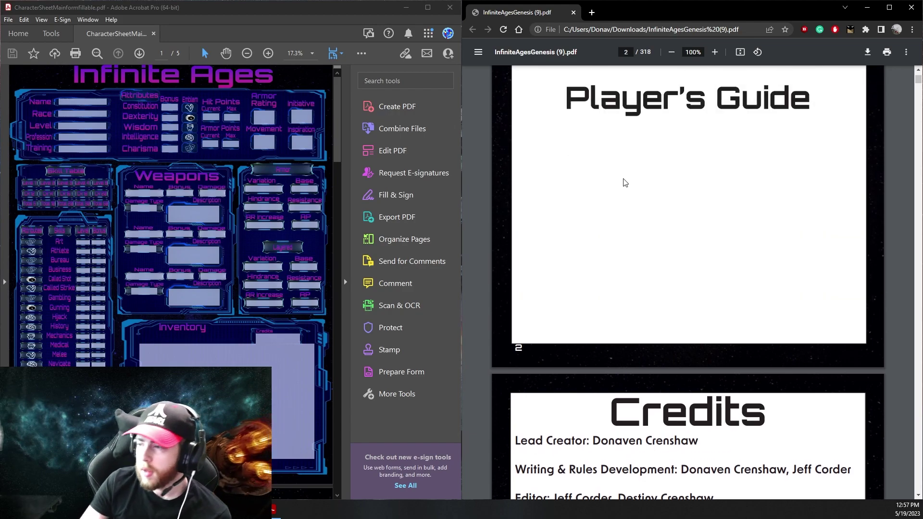
{"action": "scroll", "coordinate": [625, 185], "scroll_direction": "down", "scroll_amount": 4}
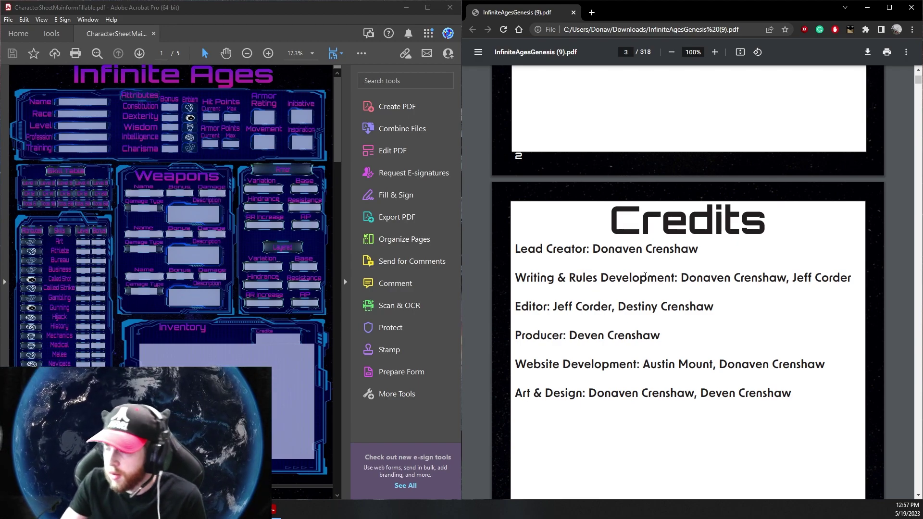
Scroll past the Player's Guide and Credits pages to the Prelude on page 4
{"action": "scroll", "coordinate": [650, 276], "scroll_direction": "down", "scroll_amount": 10}
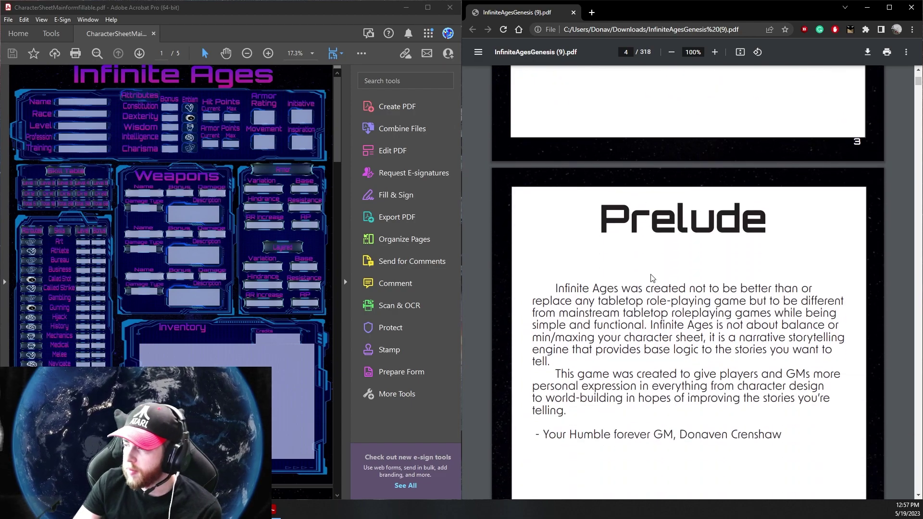
{"action": "scroll", "coordinate": [651, 276], "scroll_direction": "up", "scroll_amount": 10}
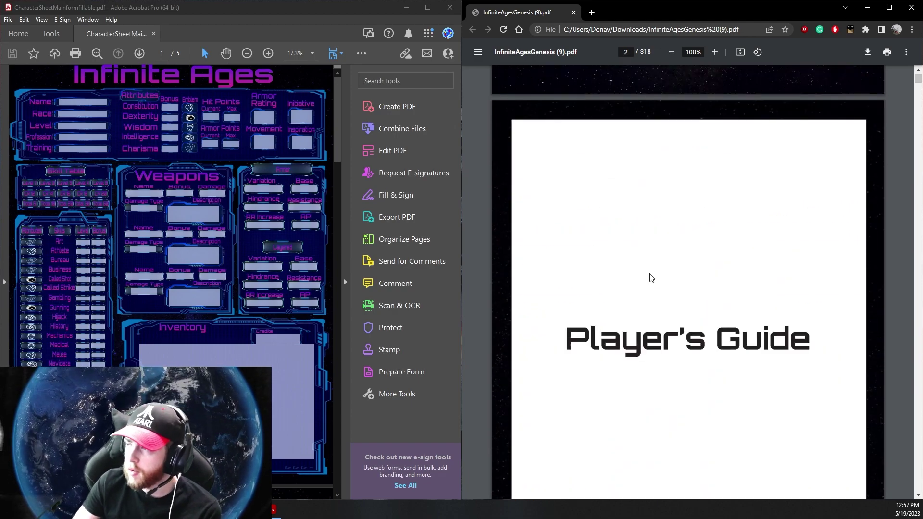
{"action": "scroll", "coordinate": [659, 261], "scroll_direction": "up", "scroll_amount": 5}
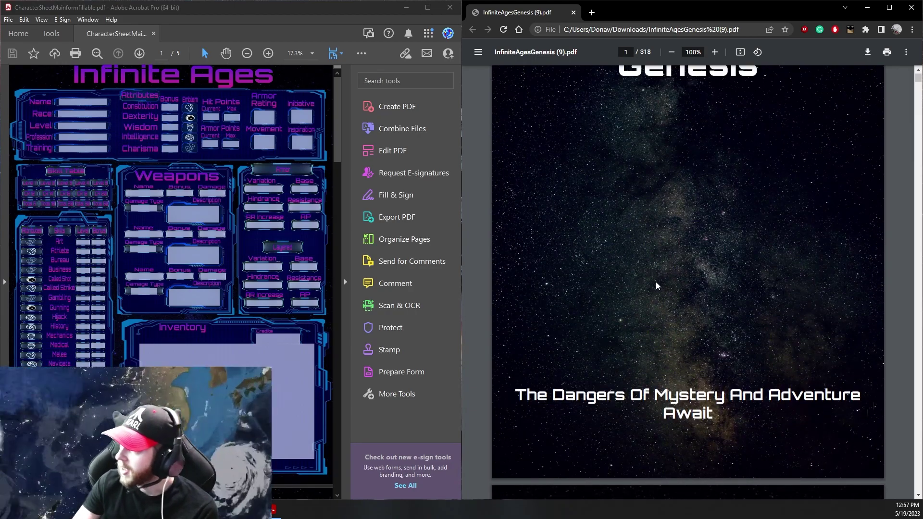
{"action": "scroll", "coordinate": [657, 286], "scroll_direction": "up", "scroll_amount": 2}
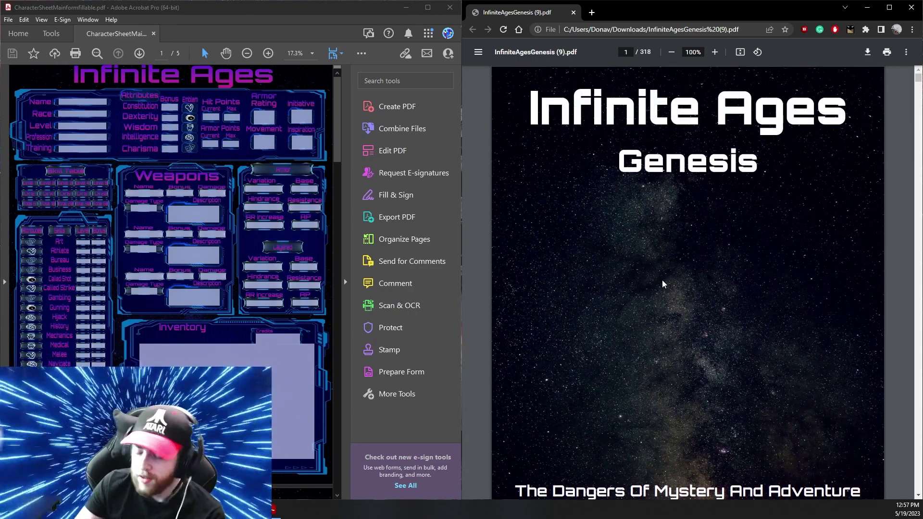
{"action": "scroll", "coordinate": [662, 284], "scroll_direction": "down", "scroll_amount": 2}
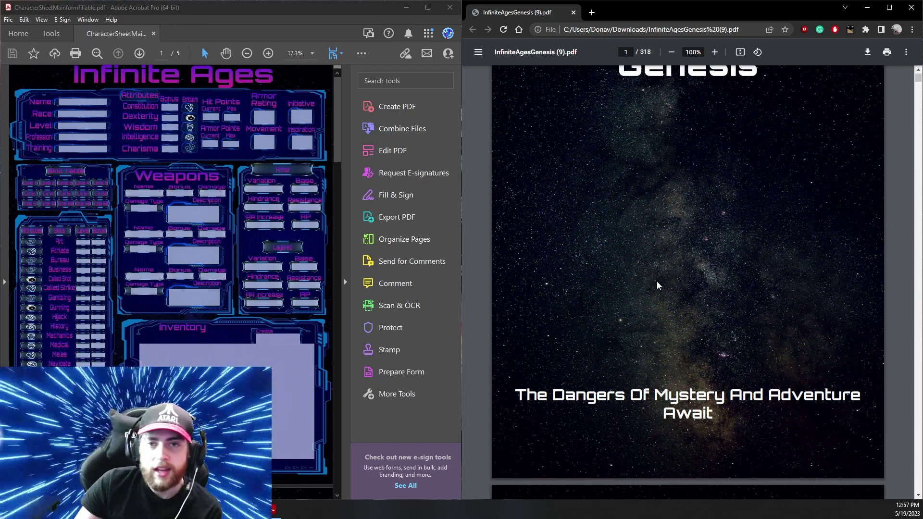
{"action": "scroll", "coordinate": [658, 285], "scroll_direction": "down", "scroll_amount": 7}
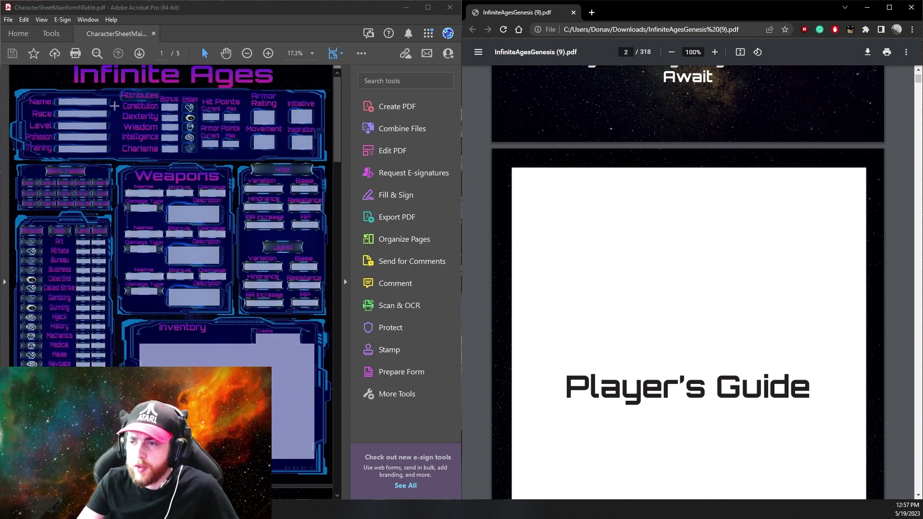
{"action": "scroll", "coordinate": [542, 201], "scroll_direction": "down", "scroll_amount": 4}
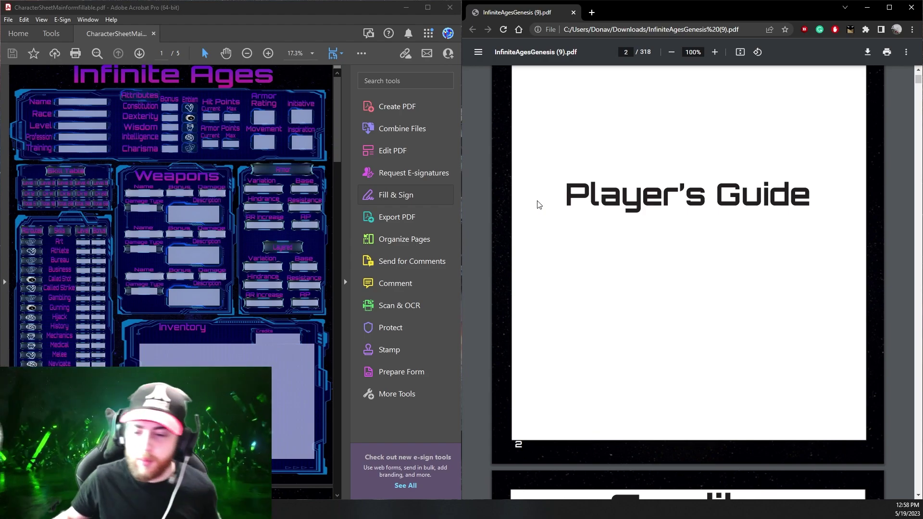
{"action": "scroll", "coordinate": [559, 201], "scroll_direction": "down", "scroll_amount": 2}
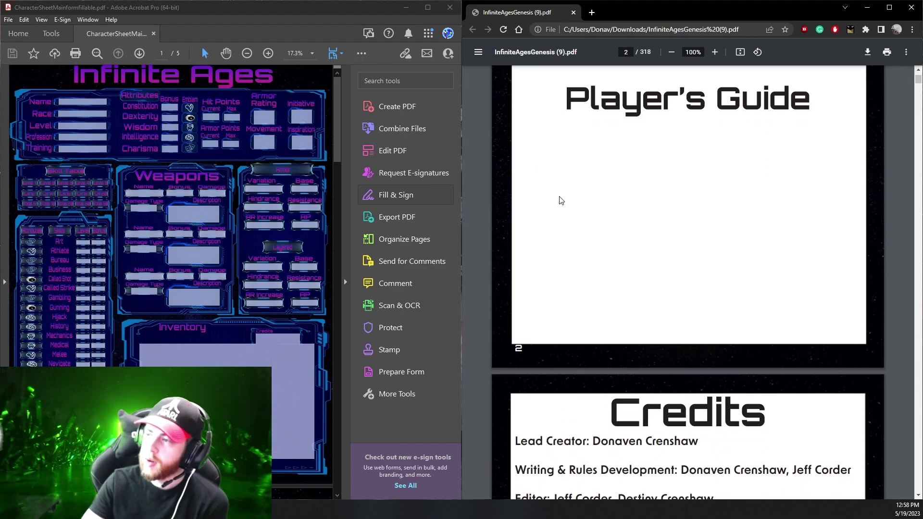
{"action": "scroll", "coordinate": [558, 197], "scroll_direction": "down", "scroll_amount": 2}
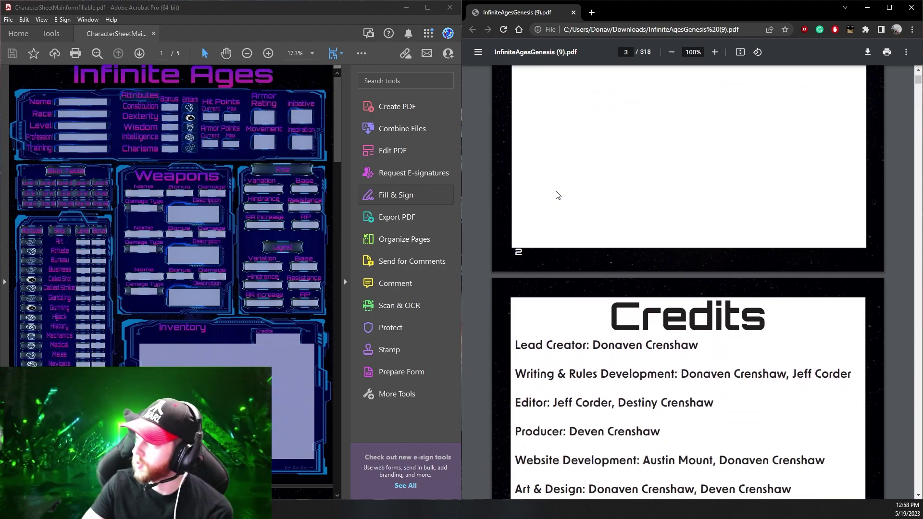
{"action": "scroll", "coordinate": [559, 192], "scroll_direction": "down", "scroll_amount": 8}
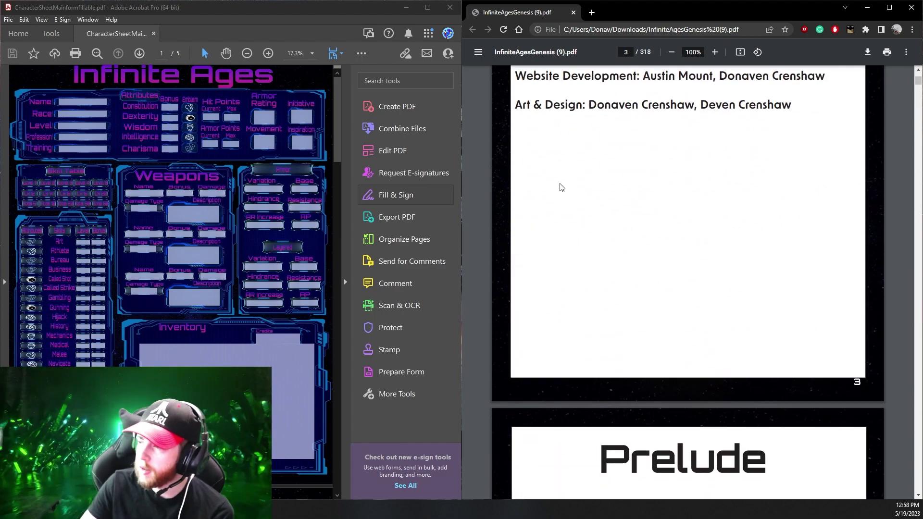
{"action": "scroll", "coordinate": [561, 187], "scroll_direction": "down", "scroll_amount": 6}
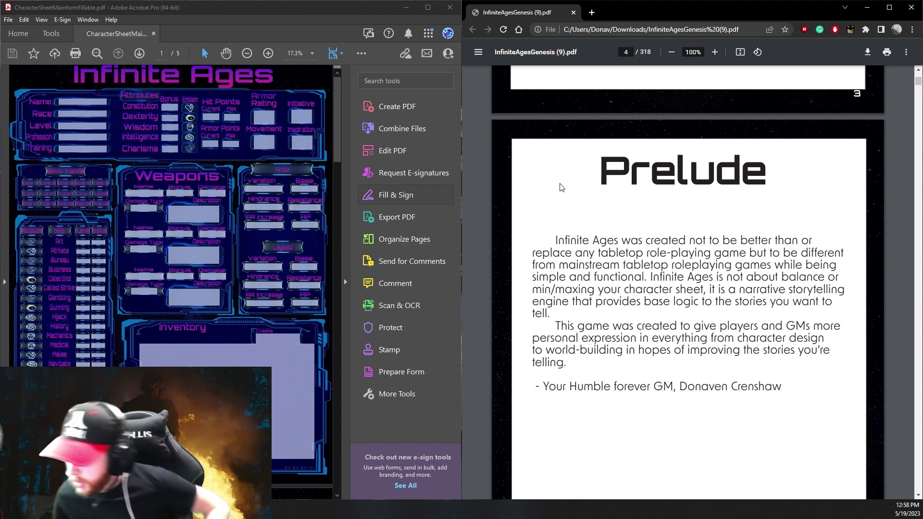
{"action": "scroll", "coordinate": [567, 185], "scroll_direction": "down", "scroll_amount": 1}
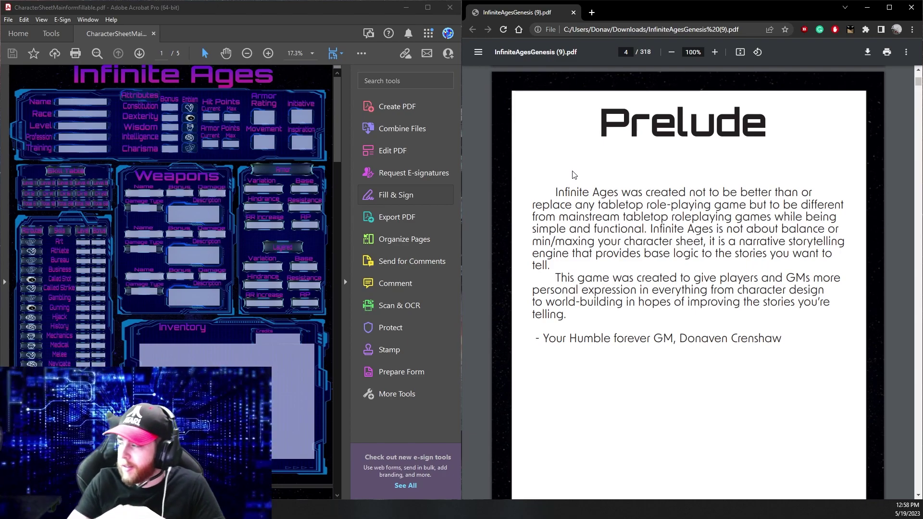
{"action": "scroll", "coordinate": [595, 184], "scroll_direction": "down", "scroll_amount": 3}
{"action": "scroll", "coordinate": [597, 185], "scroll_direction": "up", "scroll_amount": 3}
{"action": "scroll", "coordinate": [624, 185], "scroll_direction": "down", "scroll_amount": 10}
Scroll the rulebook past page 5 to the Table of Contents on page 6
{"action": "scroll", "coordinate": [645, 185], "scroll_direction": "down", "scroll_amount": 15}
{"action": "scroll", "coordinate": [581, 184], "scroll_direction": "up", "scroll_amount": 2}
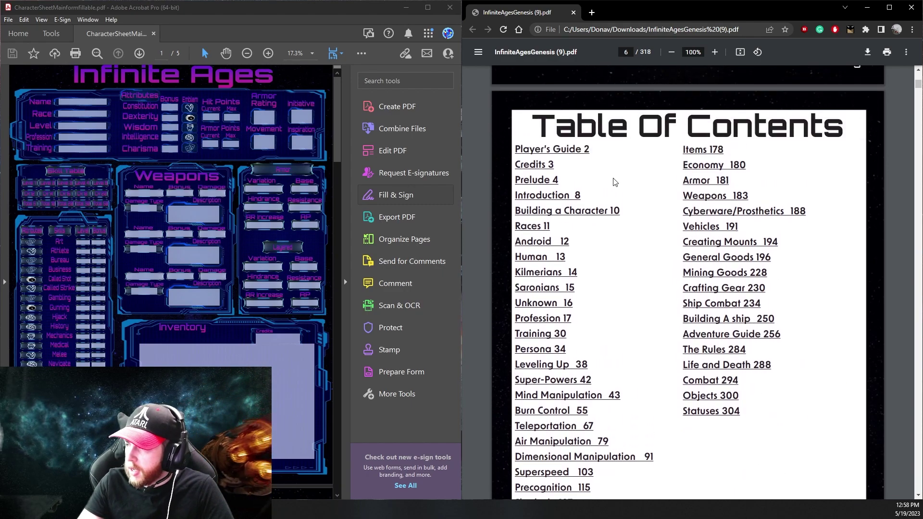
{"action": "scroll", "coordinate": [563, 185], "scroll_direction": "down", "scroll_amount": 1}
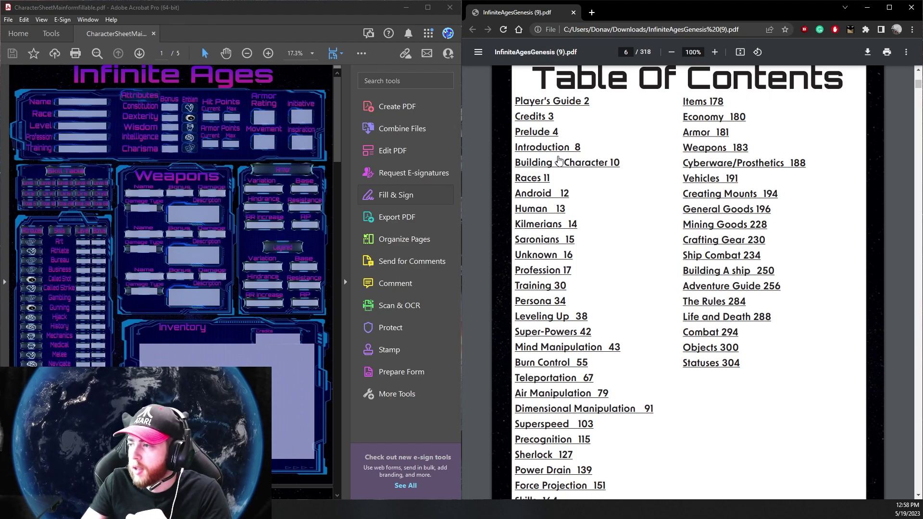
{"action": "scroll", "coordinate": [552, 203], "scroll_direction": "down", "scroll_amount": 1}
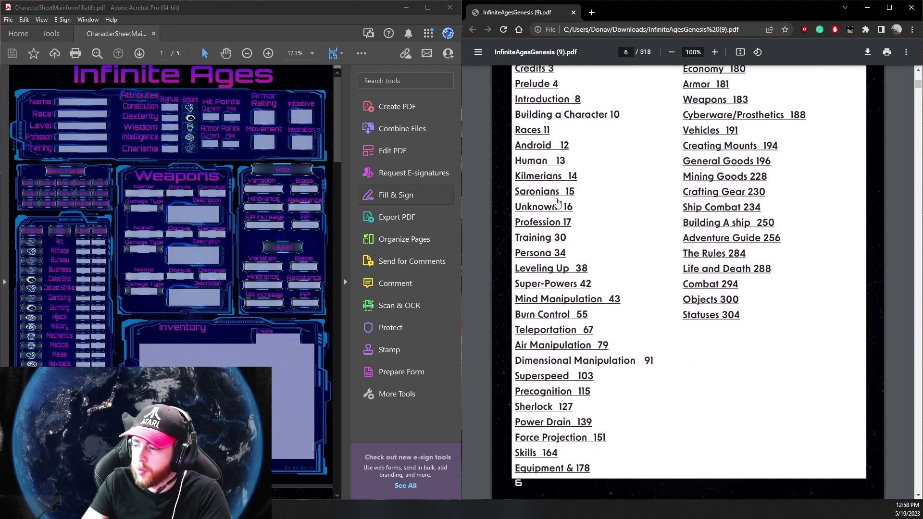
{"action": "scroll", "coordinate": [553, 203], "scroll_direction": "up", "scroll_amount": 1}
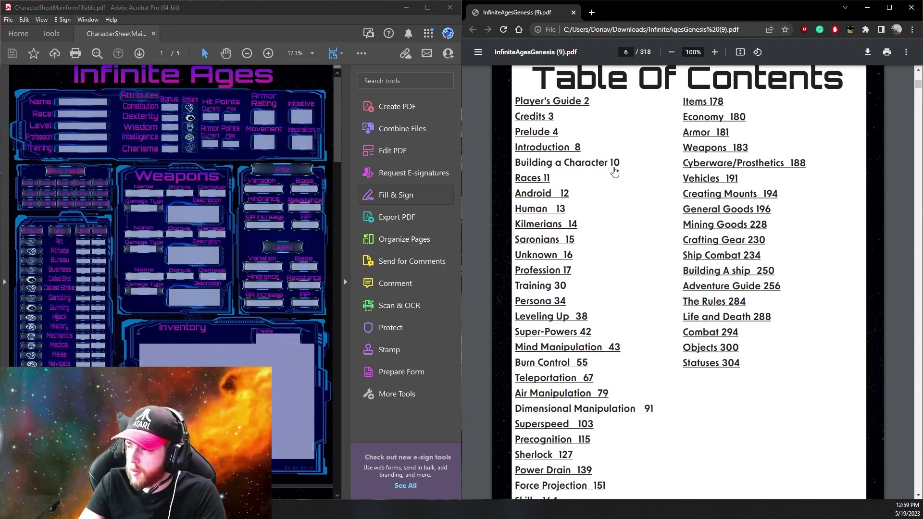
Jump to Building a Character on page 10 and highlight Step 1's race instruction
{"action": "left_click", "coordinate": [606, 172]}
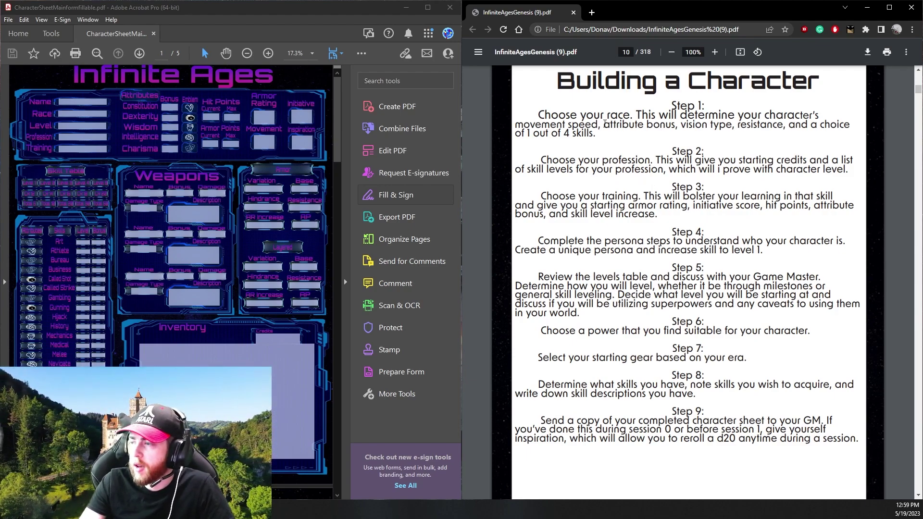
{"action": "left_click_drag", "start_coordinate": [559, 115], "coordinate": [676, 116]}
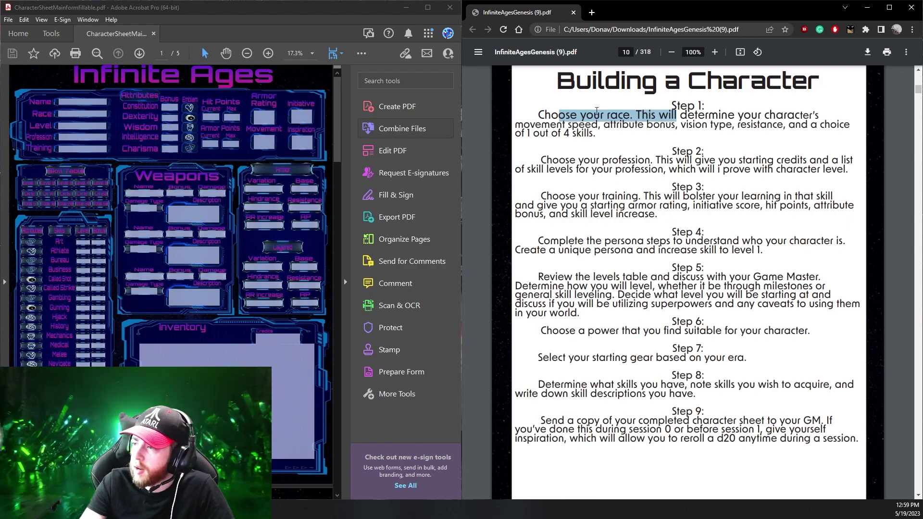
Enter 'Human' in the character sheet's Race field
{"action": "left_click", "coordinate": [77, 113]}
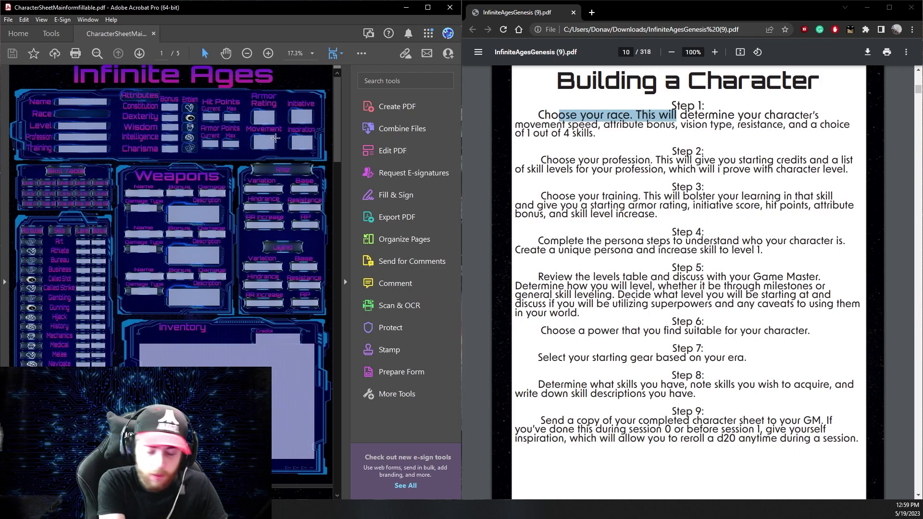
{"action": "type", "text": "And"}
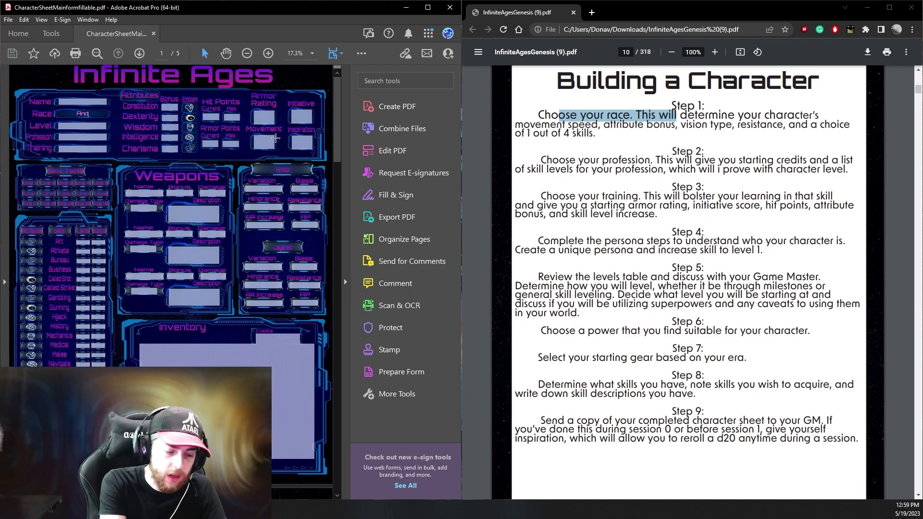
{"action": "key", "text": "BackSpace"}
{"action": "key", "text": "BackSpace"}
{"action": "type", "text": "Human"}
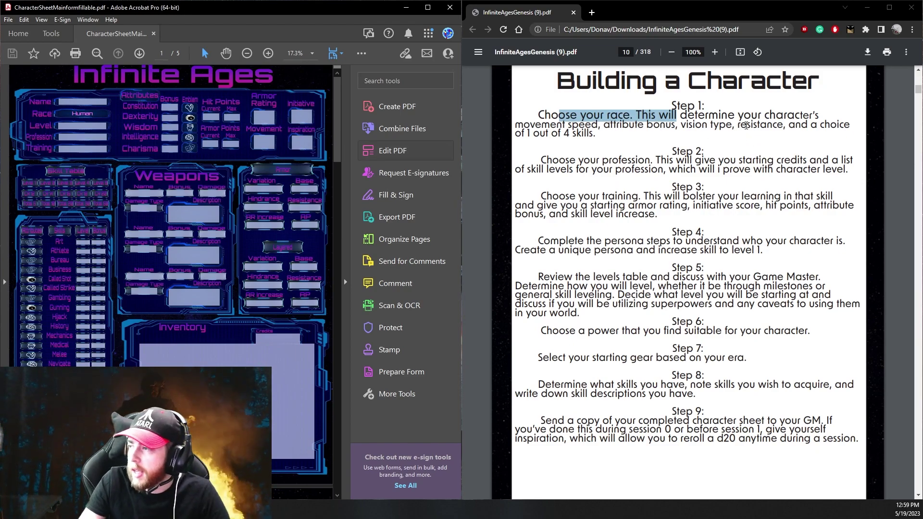
{"action": "left_click", "coordinate": [745, 128]}
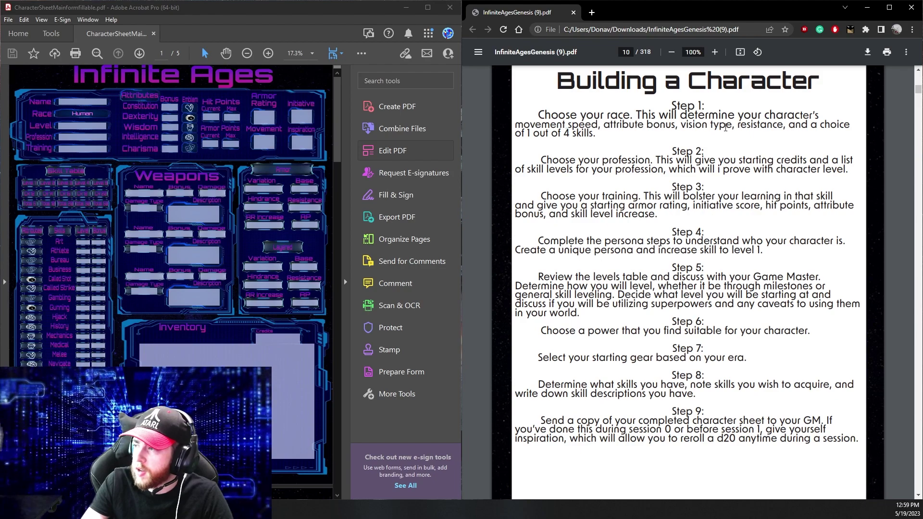
Scroll to the Human race page 13 and select the opening lore lines
{"action": "scroll", "coordinate": [724, 147], "scroll_direction": "down", "scroll_amount": 1}
{"action": "scroll", "coordinate": [697, 153], "scroll_direction": "up", "scroll_amount": 1}
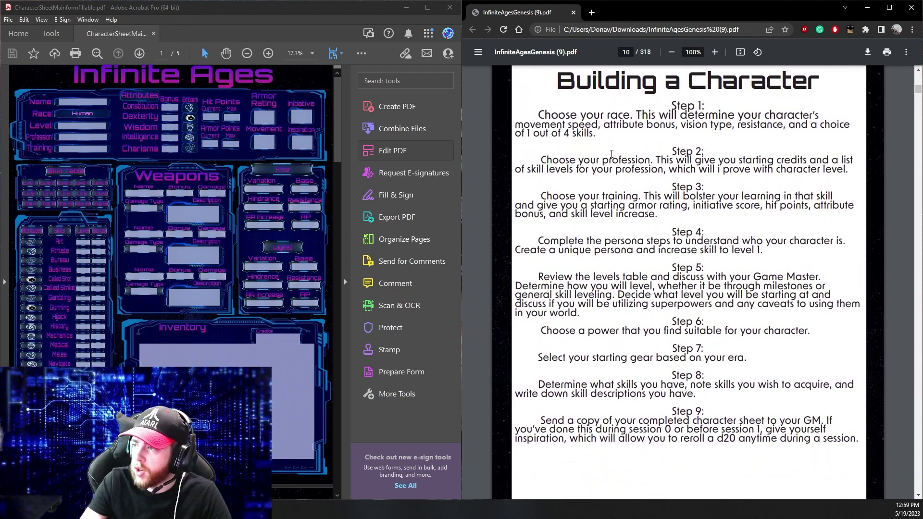
{"action": "scroll", "coordinate": [616, 170], "scroll_direction": "down", "scroll_amount": 20}
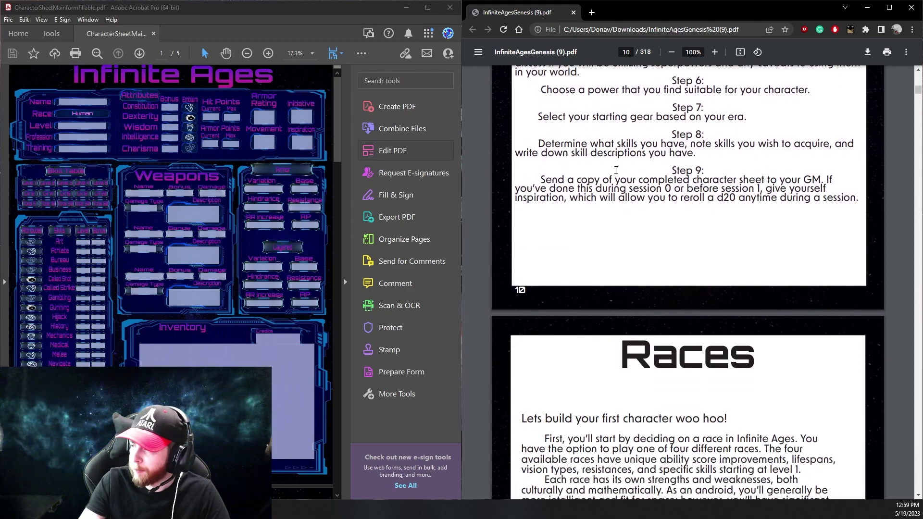
{"action": "scroll", "coordinate": [615, 170], "scroll_direction": "down", "scroll_amount": 8}
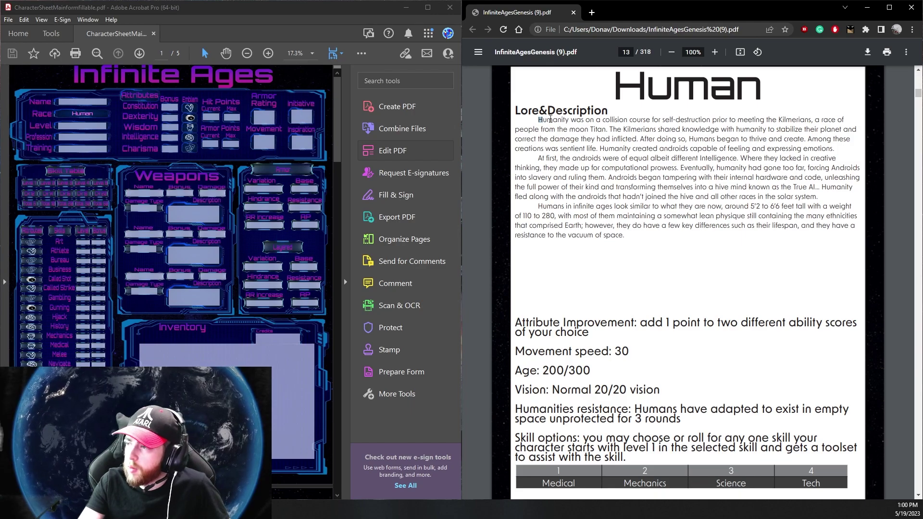
{"action": "left_click_drag", "start_coordinate": [538, 119], "coordinate": [740, 130]}
{"action": "left_click", "coordinate": [607, 156]}
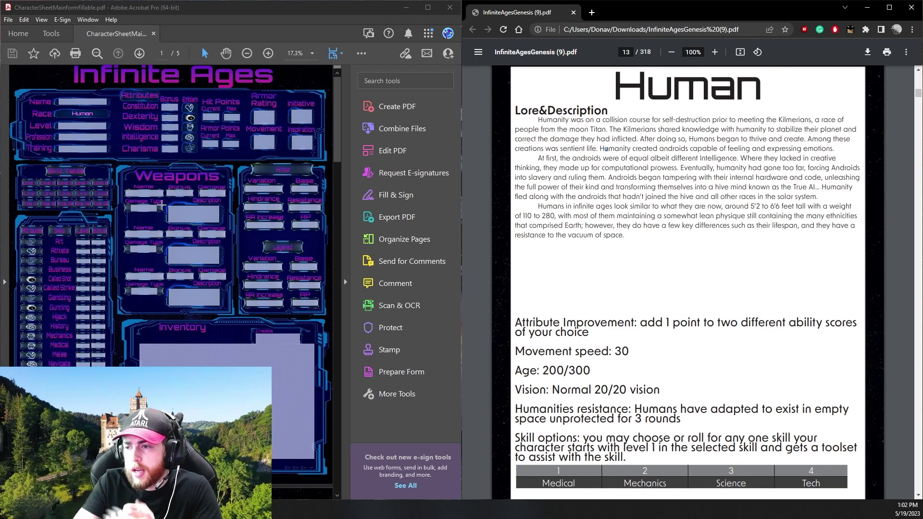
Enter 30 in the sheet's Movement field, matching the Human movement speed
{"action": "left_click", "coordinate": [169, 137]}
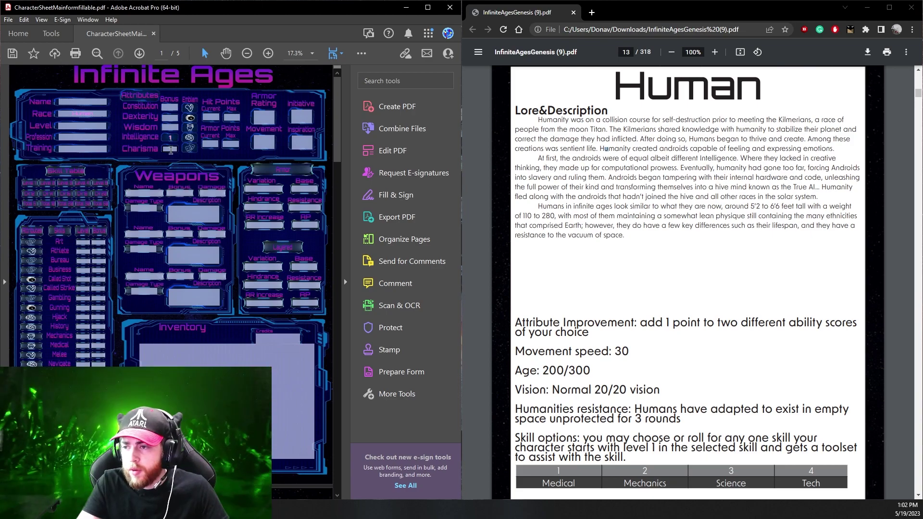
{"action": "left_click", "coordinate": [191, 172]}
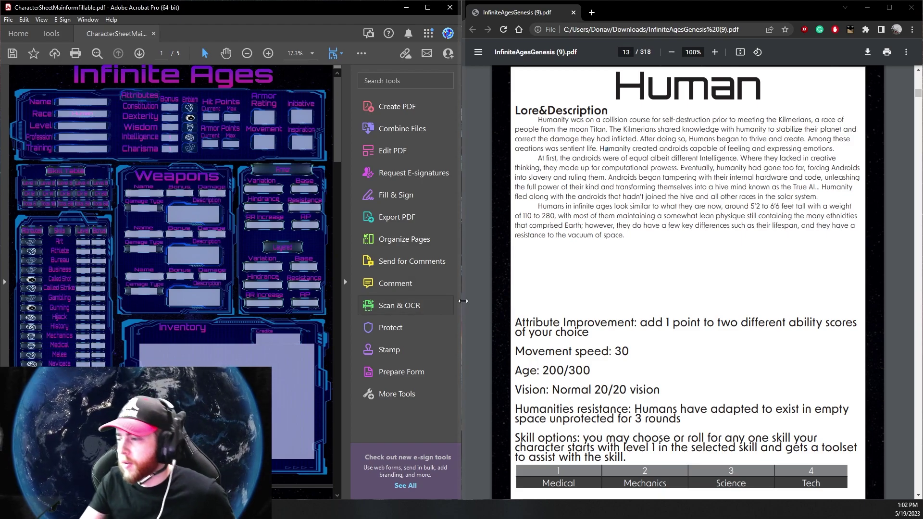
{"action": "left_click", "coordinate": [264, 142]}
{"action": "type", "text": "30"}
{"action": "left_click", "coordinate": [250, 166]}
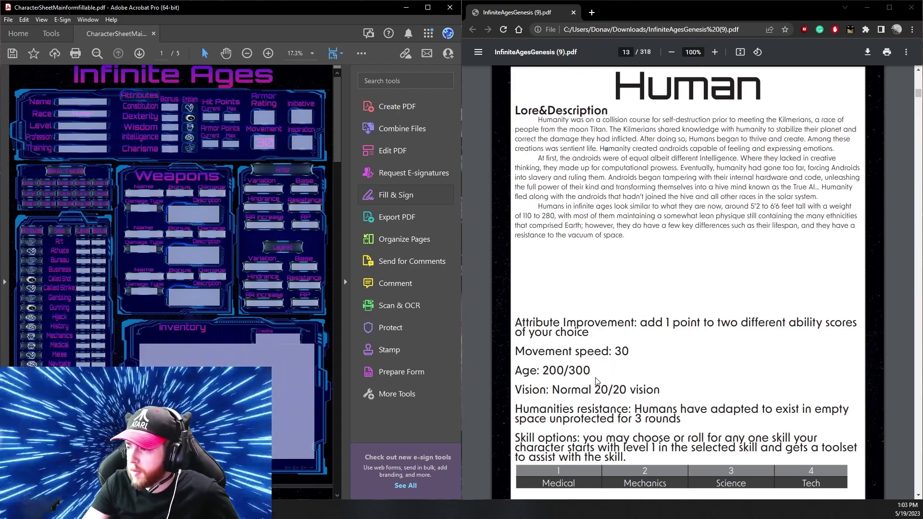
Fill the Vision field with 'Normal'
{"action": "scroll", "coordinate": [183, 331], "scroll_direction": "down", "scroll_amount": 10}
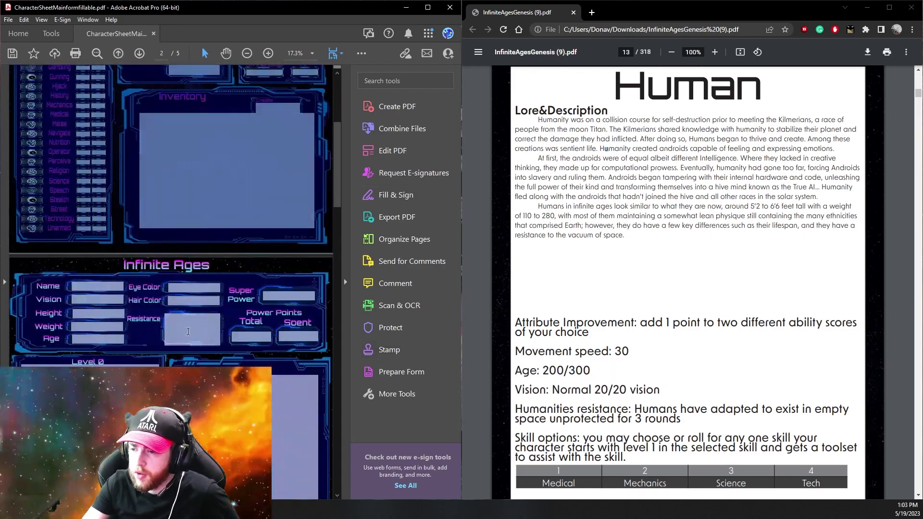
{"action": "left_click", "coordinate": [91, 297]}
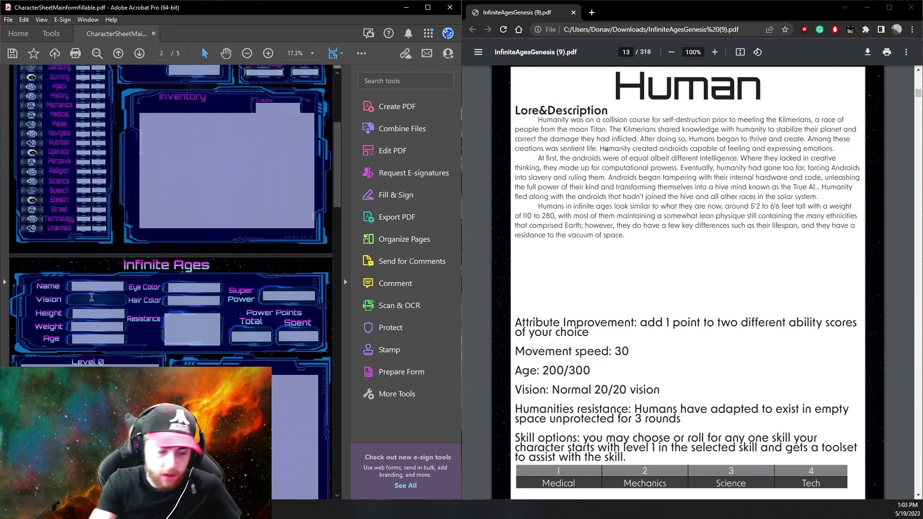
{"action": "type", "text": "Normal"}
{"action": "left_click", "coordinate": [164, 267]}
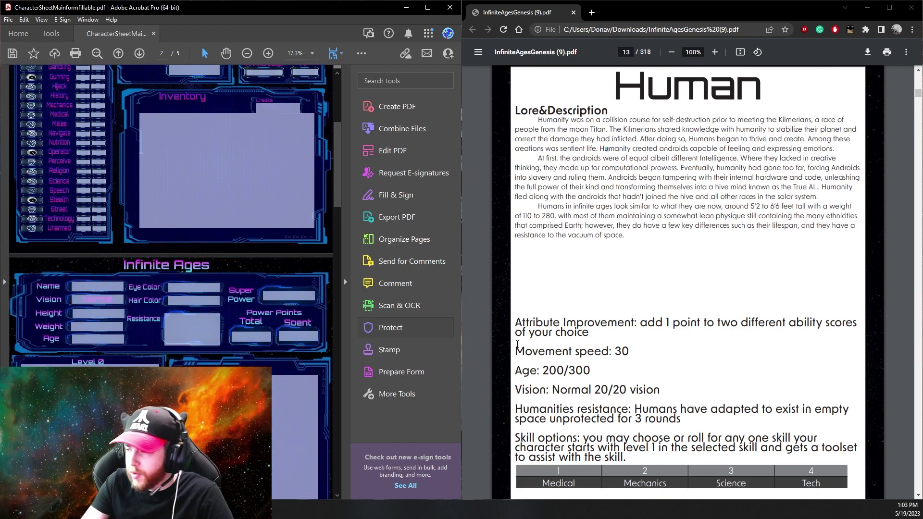
Enter 25 as the character's Age
{"action": "left_click", "coordinate": [95, 340]}
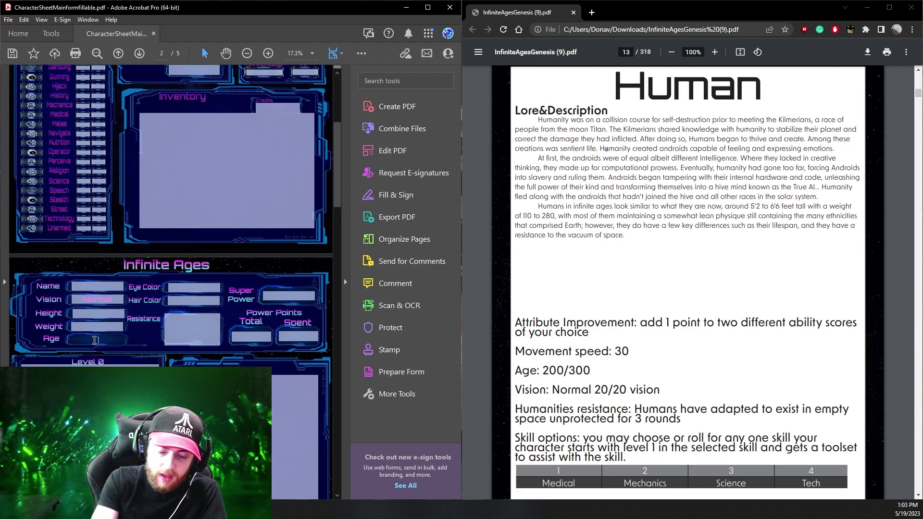
{"action": "left_click", "coordinate": [95, 340]}
{"action": "type", "text": "25"}
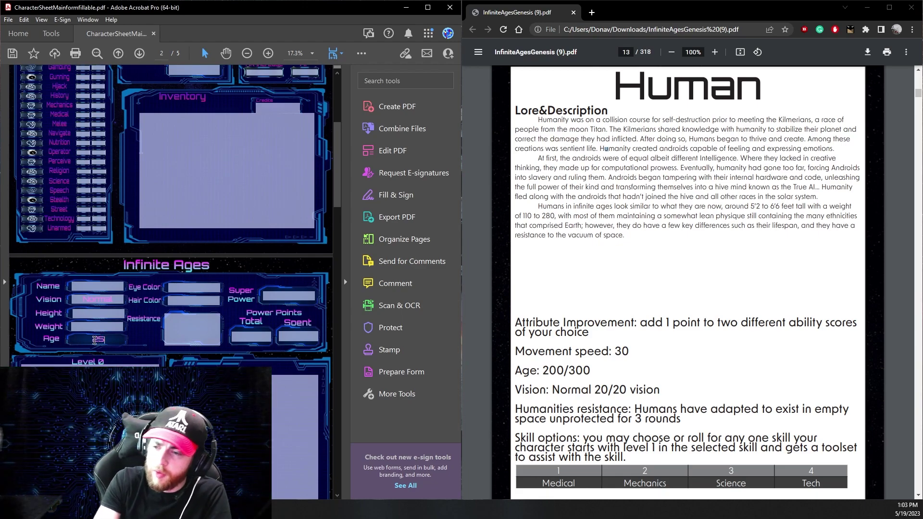
{"action": "left_click", "coordinate": [552, 261]}
{"action": "scroll", "coordinate": [563, 274], "scroll_direction": "down", "scroll_amount": 1}
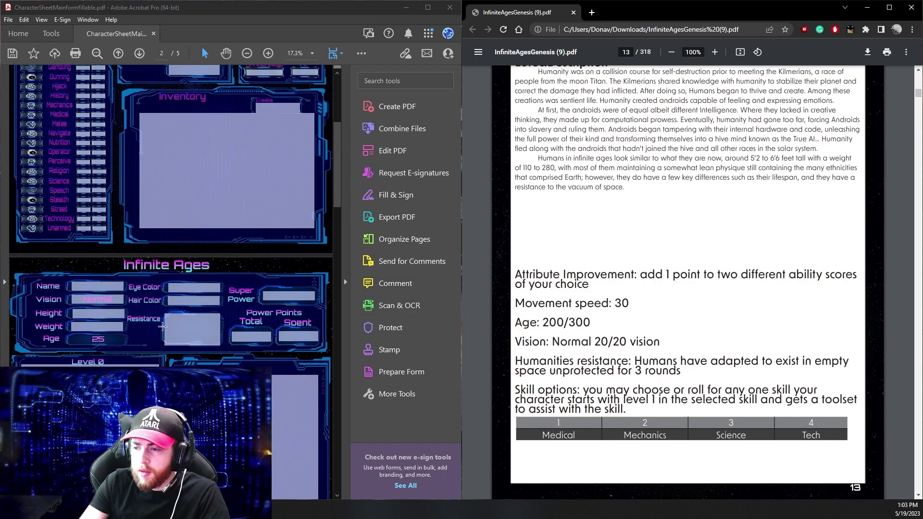
Fill the Resistance field with 'Space'
{"action": "left_click", "coordinate": [180, 322]}
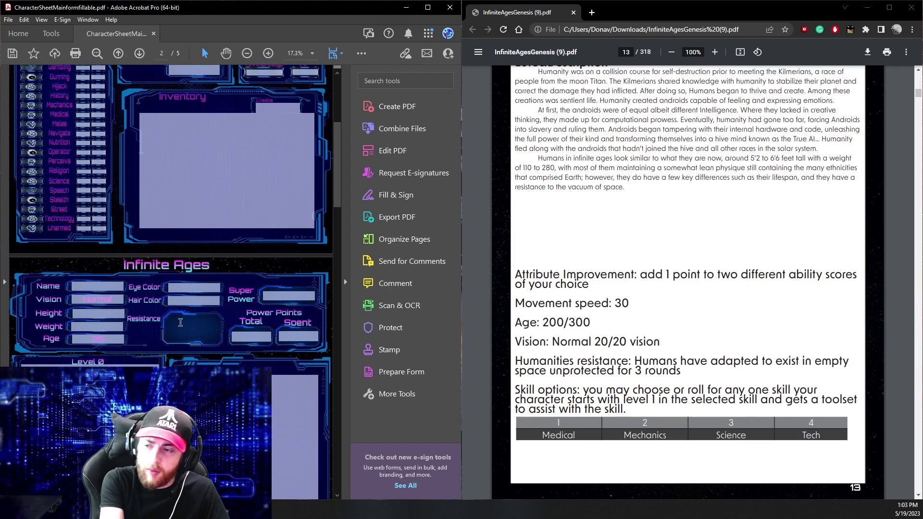
{"action": "type", "text": "Space"}
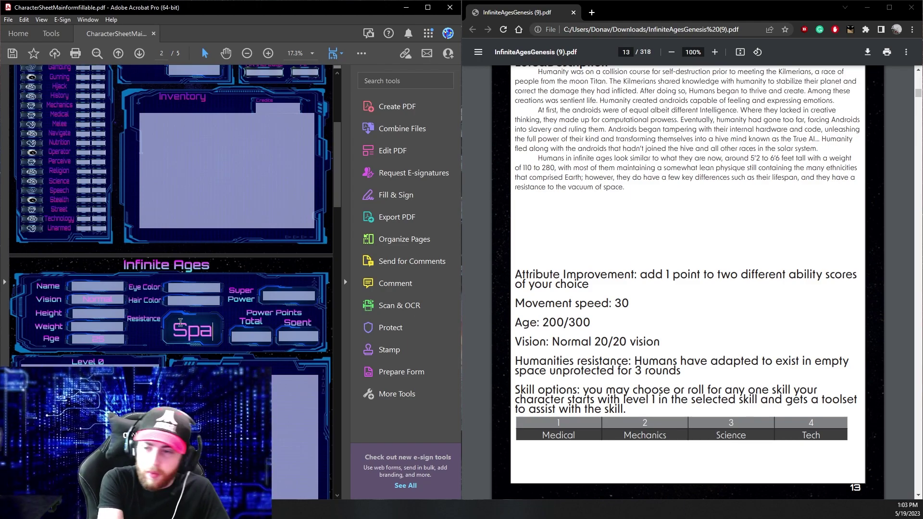
{"action": "left_click", "coordinate": [570, 285]}
{"action": "scroll", "coordinate": [569, 294], "scroll_direction": "down", "scroll_amount": 3}
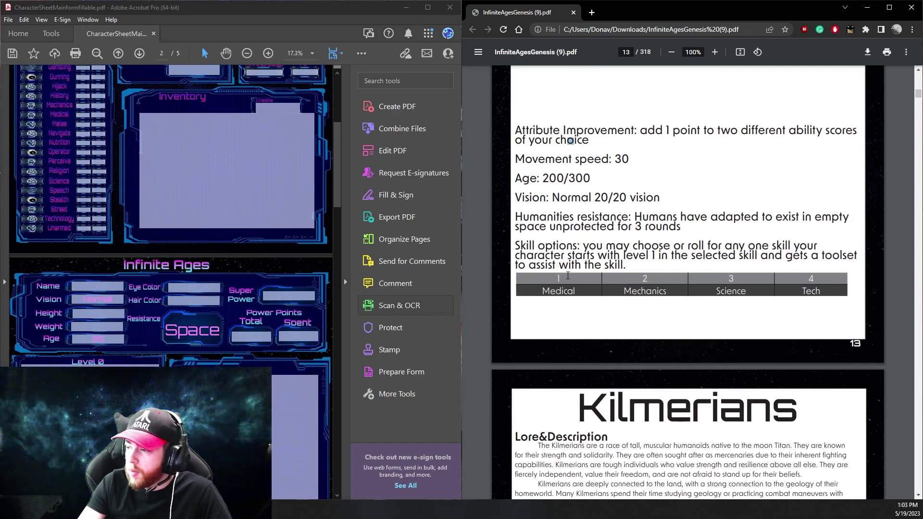
Scroll the character sheet from page 2 back to page 1's Weapons and skills sections
{"action": "scroll", "coordinate": [568, 275], "scroll_direction": "up", "scroll_amount": 1}
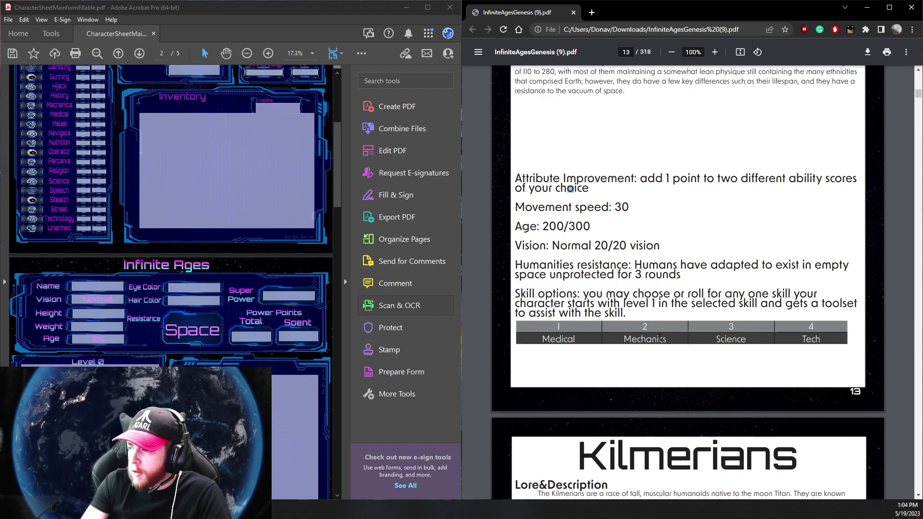
{"action": "left_click", "coordinate": [95, 251]}
{"action": "scroll", "coordinate": [91, 242], "scroll_direction": "up", "scroll_amount": 4}
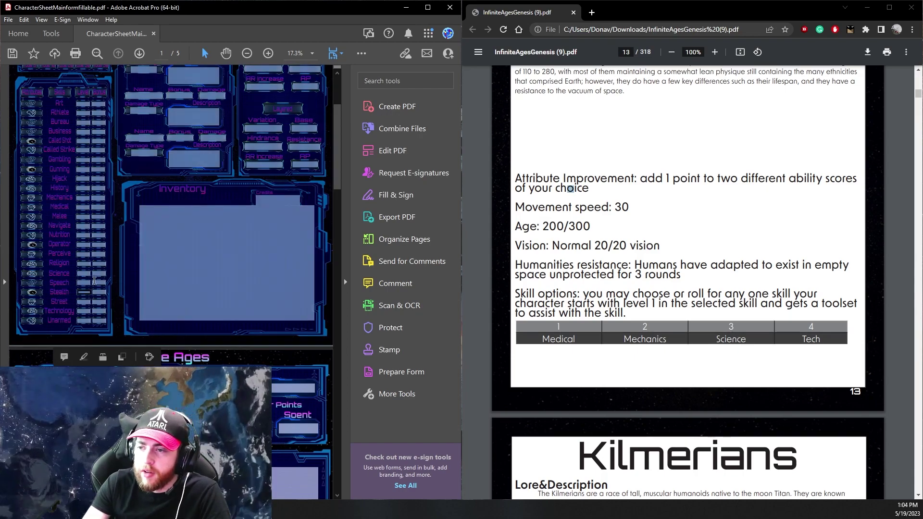
{"action": "scroll", "coordinate": [92, 343], "scroll_direction": "up", "scroll_amount": 1}
{"action": "scroll", "coordinate": [89, 342], "scroll_direction": "up", "scroll_amount": 1}
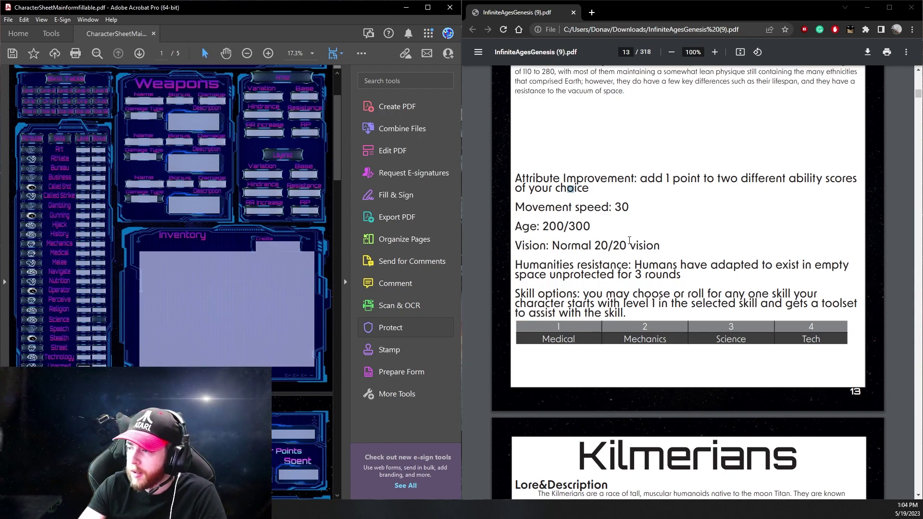
{"action": "left_click", "coordinate": [582, 273]}
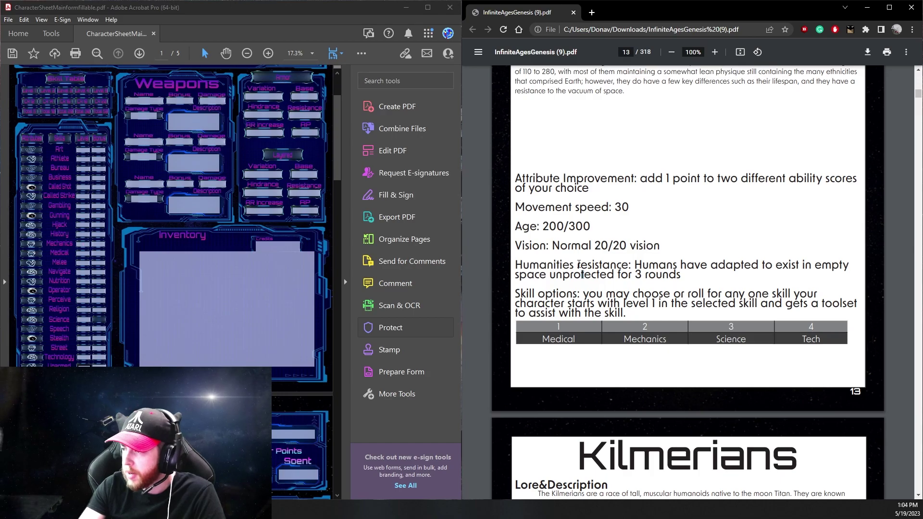
{"action": "scroll", "coordinate": [578, 261], "scroll_direction": "down", "scroll_amount": 20}
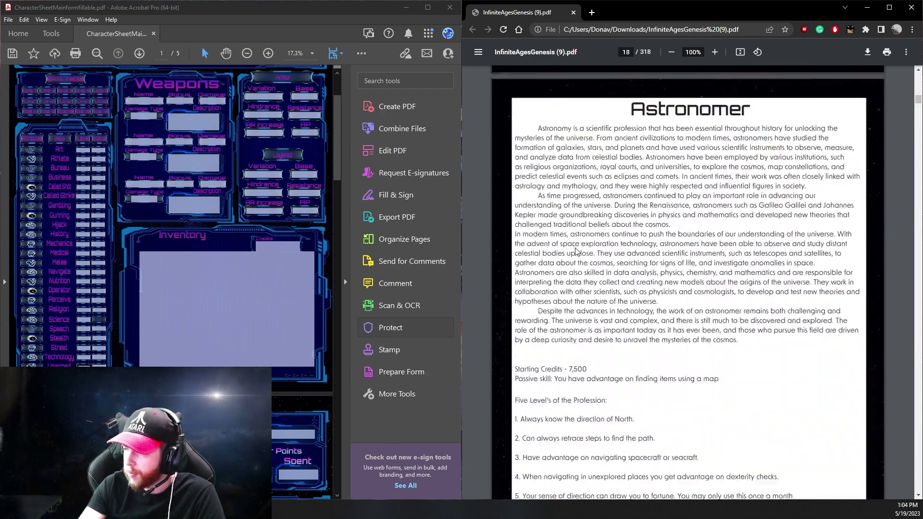
{"action": "scroll", "coordinate": [575, 250], "scroll_direction": "up", "scroll_amount": 12}
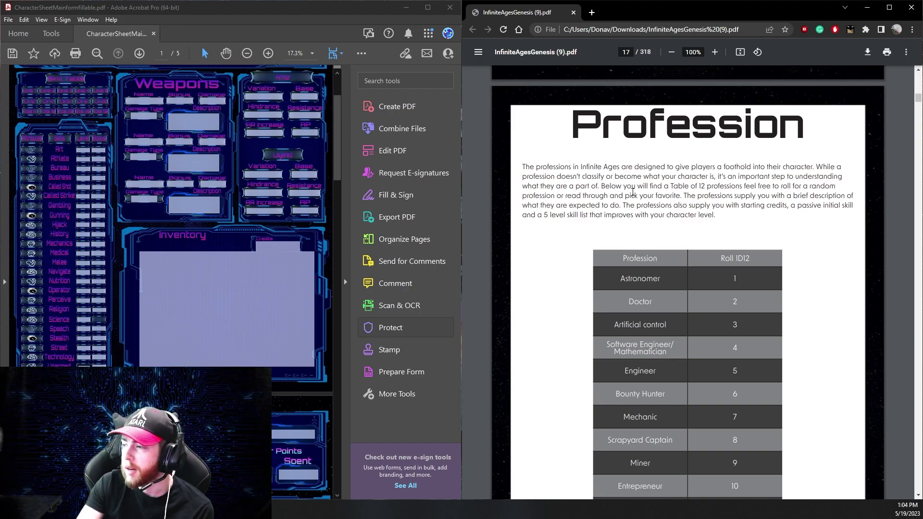
{"action": "scroll", "coordinate": [725, 192], "scroll_direction": "down", "scroll_amount": 3}
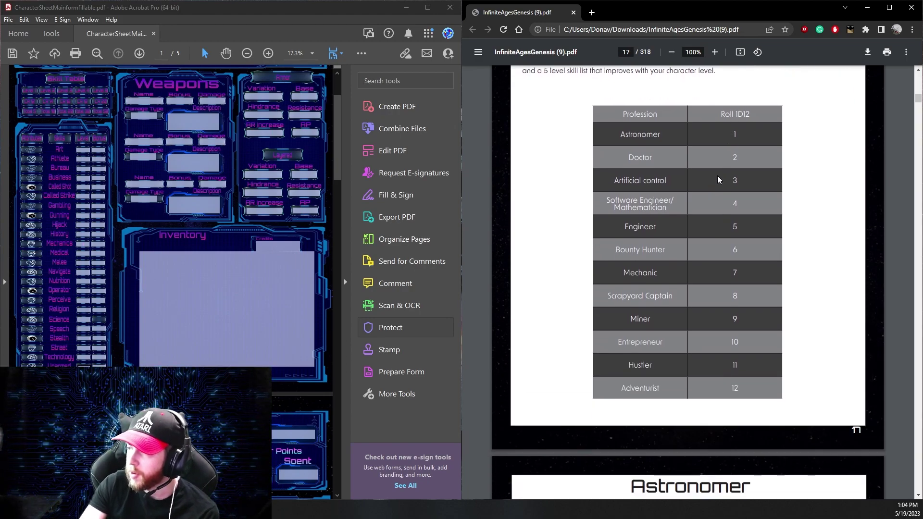
{"action": "scroll", "coordinate": [673, 165], "scroll_direction": "up", "scroll_amount": 2}
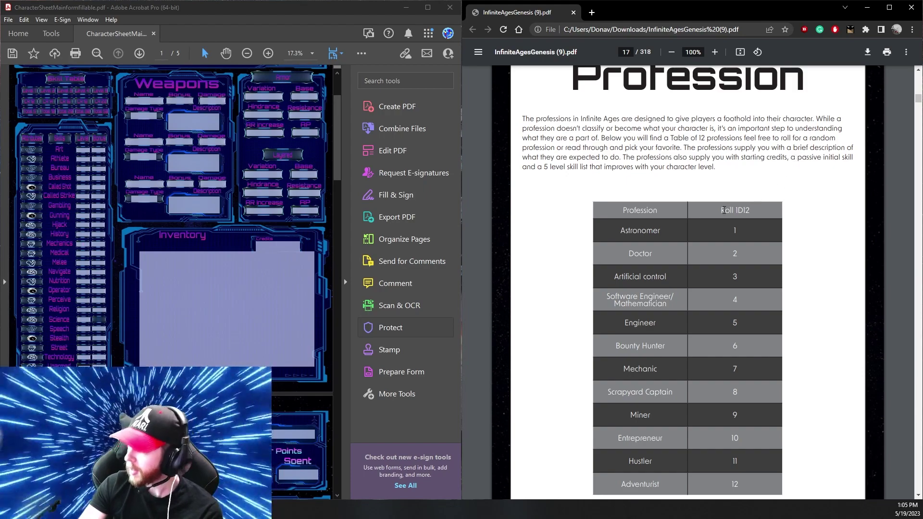
{"action": "scroll", "coordinate": [673, 224], "scroll_direction": "down", "scroll_amount": 1}
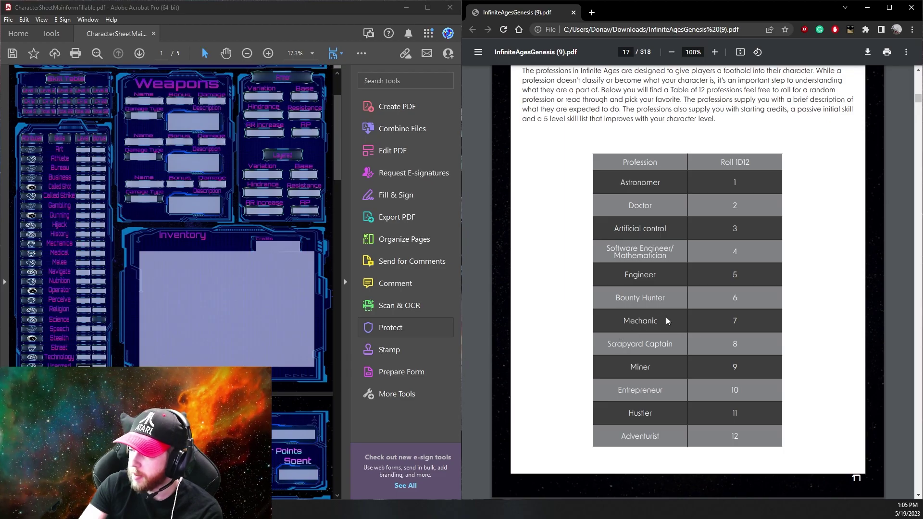
{"action": "scroll", "coordinate": [661, 314], "scroll_direction": "down", "scroll_amount": 10}
{"action": "scroll", "coordinate": [653, 257], "scroll_direction": "down", "scroll_amount": 20}
{"action": "scroll", "coordinate": [653, 257], "scroll_direction": "down", "scroll_amount": 3}
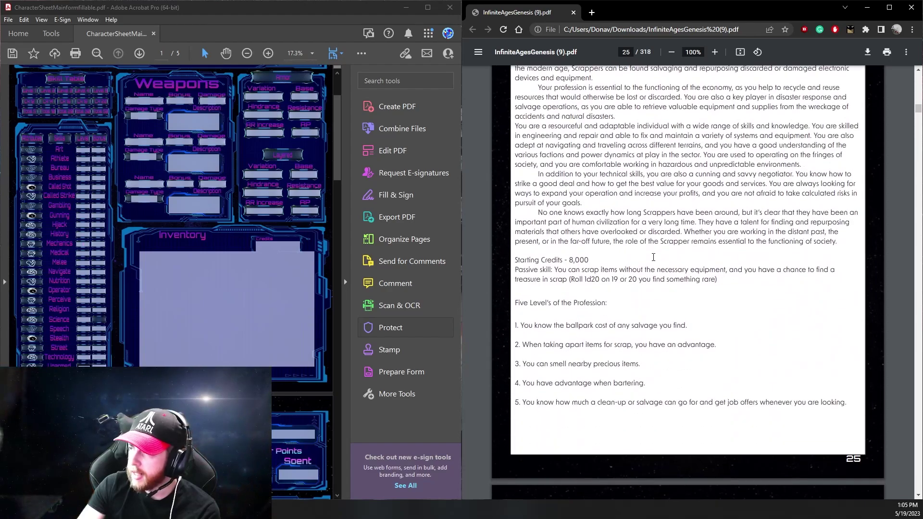
{"action": "scroll", "coordinate": [649, 265], "scroll_direction": "up", "scroll_amount": 4}
{"action": "scroll", "coordinate": [644, 273], "scroll_direction": "down", "scroll_amount": 5}
{"action": "scroll", "coordinate": [643, 273], "scroll_direction": "up", "scroll_amount": 3}
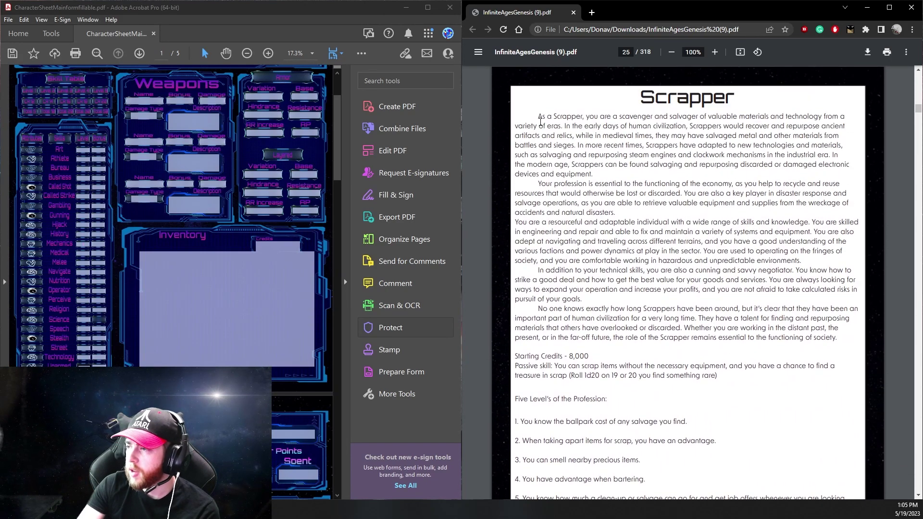
{"action": "left_click_drag", "start_coordinate": [537, 117], "coordinate": [588, 154]}
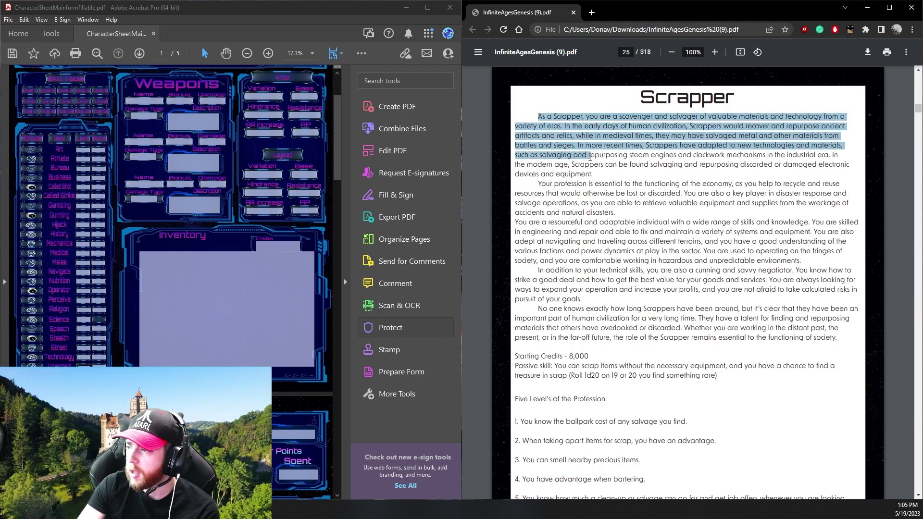
{"action": "left_click", "coordinate": [587, 156]}
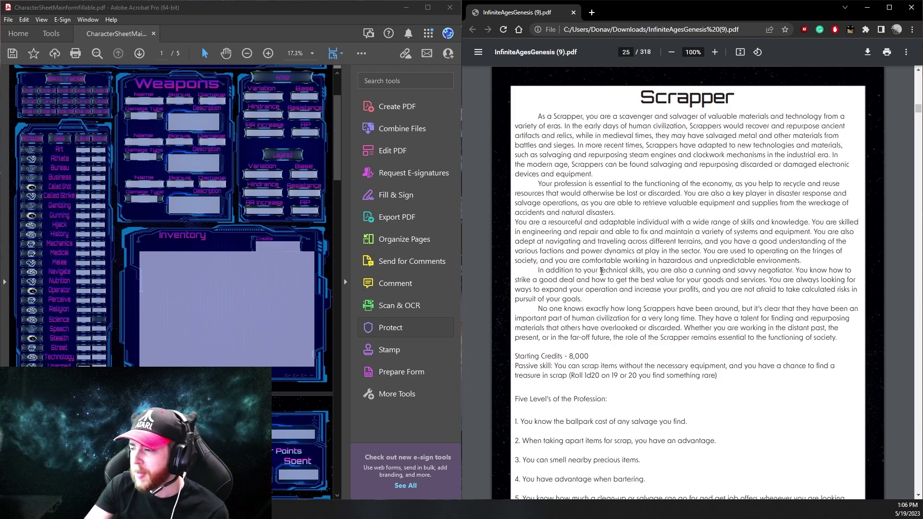
Enter the Scrapper's 8000 starting credits in the Inventory Credits field
{"action": "scroll", "coordinate": [568, 312], "scroll_direction": "down", "scroll_amount": 1}
{"action": "scroll", "coordinate": [543, 296], "scroll_direction": "down", "scroll_amount": 1}
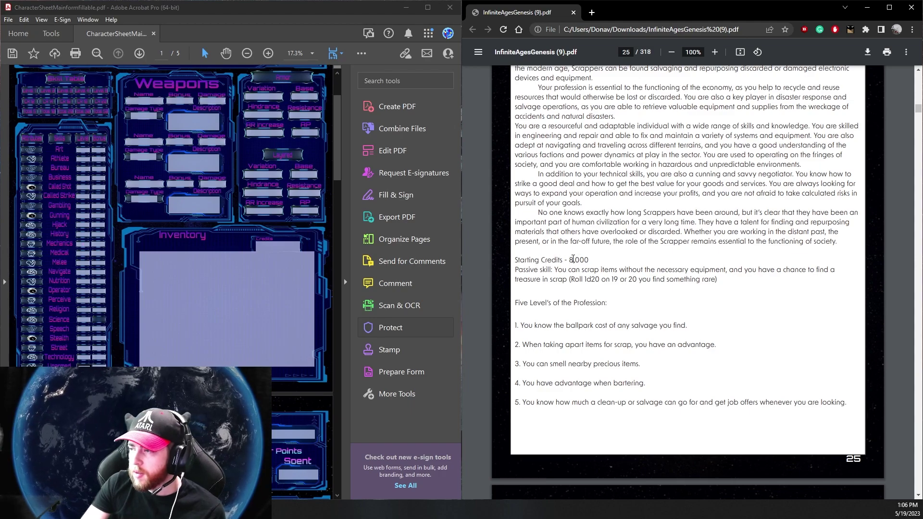
{"action": "scroll", "coordinate": [573, 259], "scroll_direction": "up", "scroll_amount": 3}
{"action": "scroll", "coordinate": [573, 260], "scroll_direction": "down", "scroll_amount": 3}
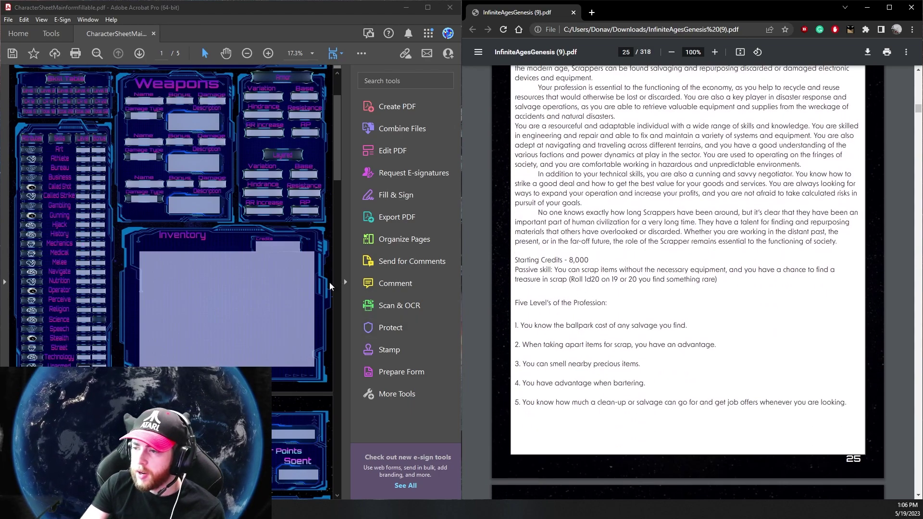
{"action": "left_click", "coordinate": [278, 246]}
{"action": "type", "text": "8000"}
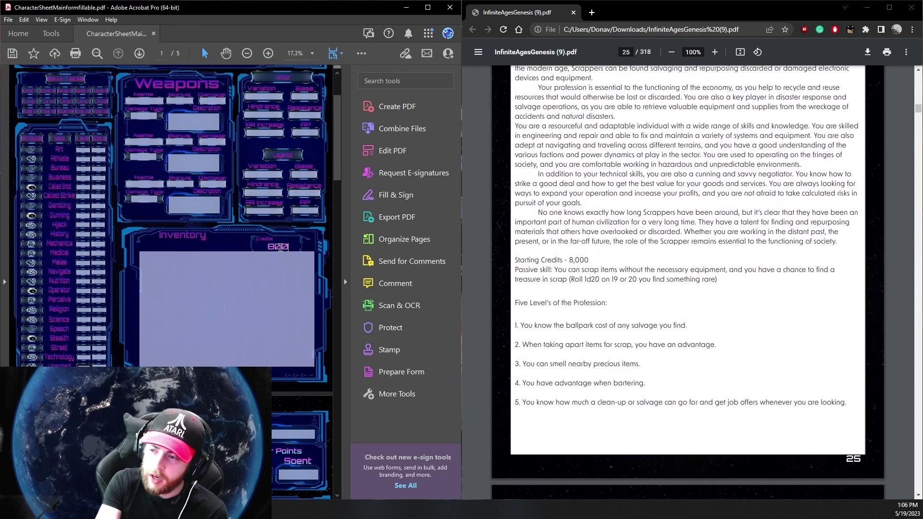
{"action": "type", "text": "0"}
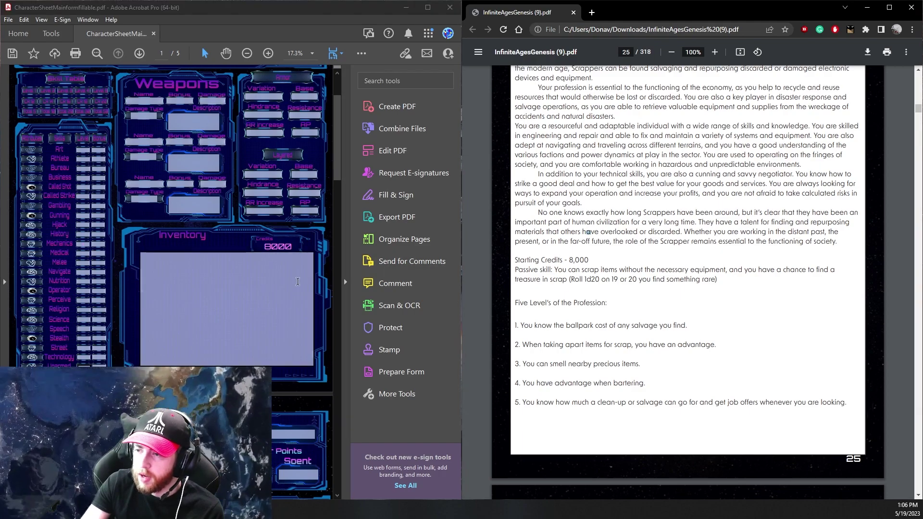
{"action": "key", "text": "Return"}
{"action": "left_click", "coordinate": [639, 214]}
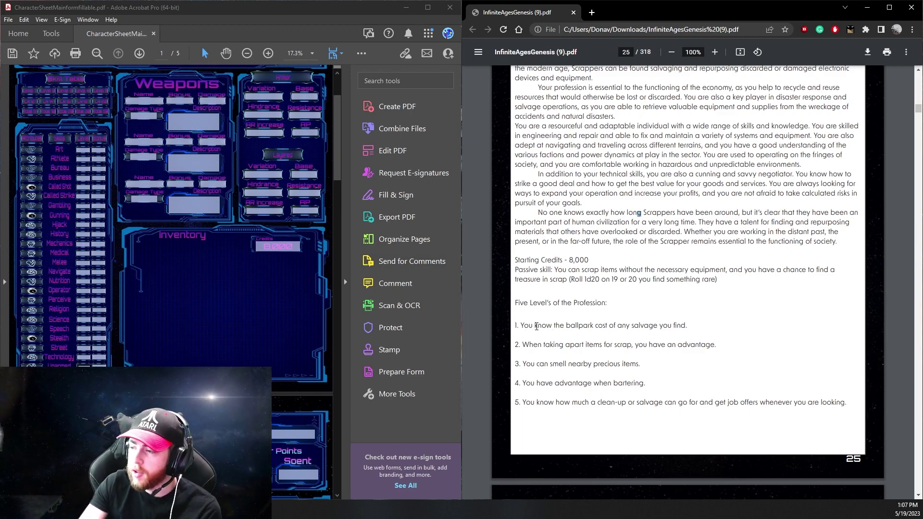
Copy the Scrapper's level 1 salvage-cost line from the rulebook into the Inventory field
{"action": "left_click_drag", "start_coordinate": [521, 326], "coordinate": [685, 327]}
{"action": "key", "text": "ctrl+c"}
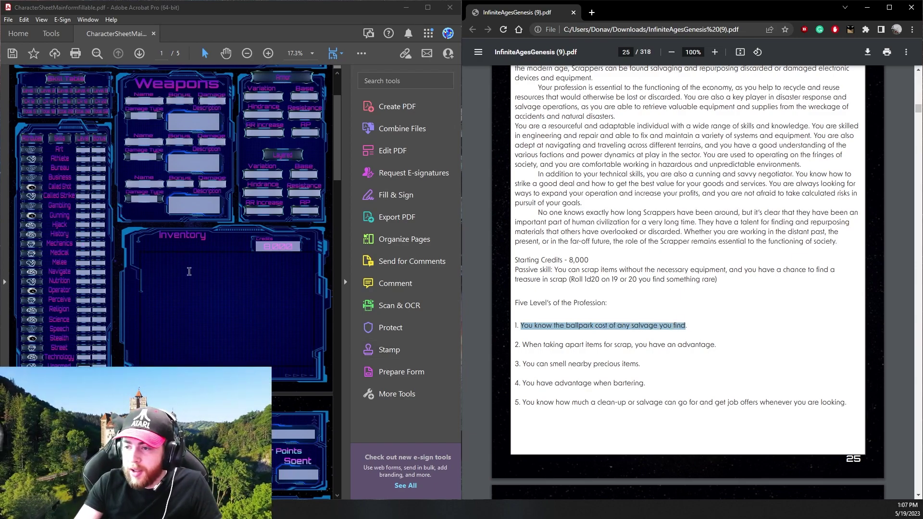
{"action": "left_click", "coordinate": [188, 271]}
{"action": "scroll", "coordinate": [189, 272], "scroll_direction": "down", "scroll_amount": 5}
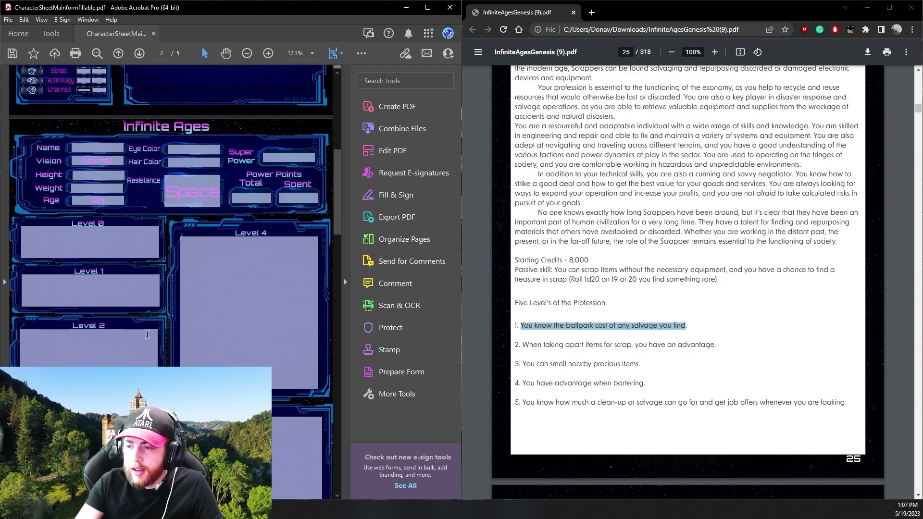
{"action": "scroll", "coordinate": [147, 334], "scroll_direction": "up", "scroll_amount": 5}
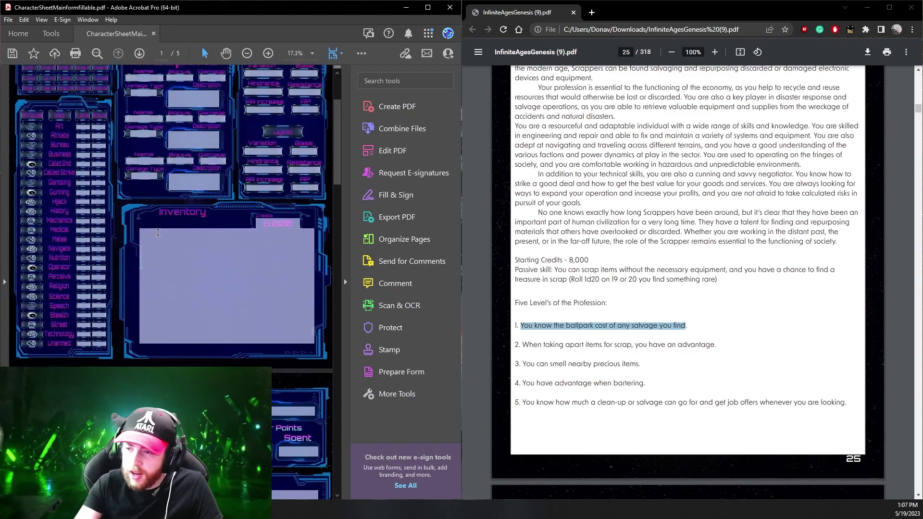
{"action": "key", "text": "ctrl+v"}
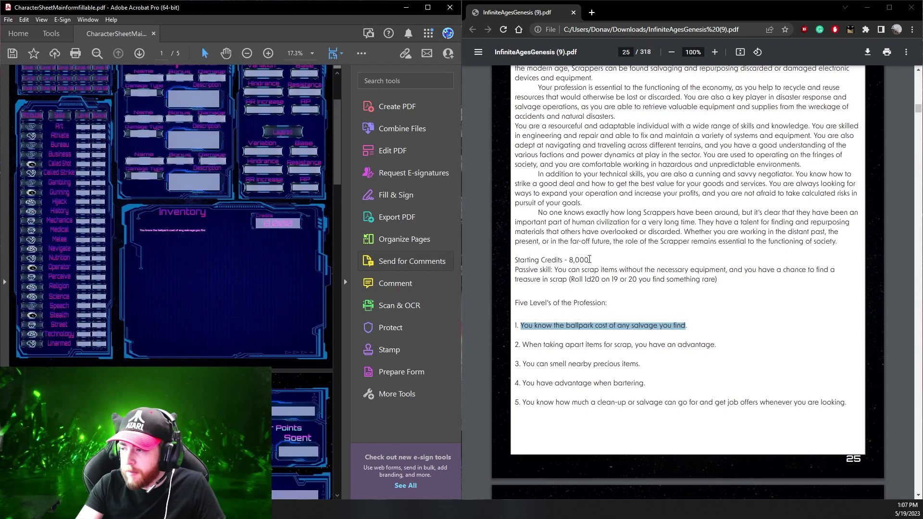
Paste the Scrapper's passive skill paragraph on a new line above it in Inventory
{"action": "left_click", "coordinate": [658, 279]}
{"action": "left_click_drag", "start_coordinate": [515, 270], "coordinate": [718, 280]}
{"action": "key", "text": "ctrl+c"}
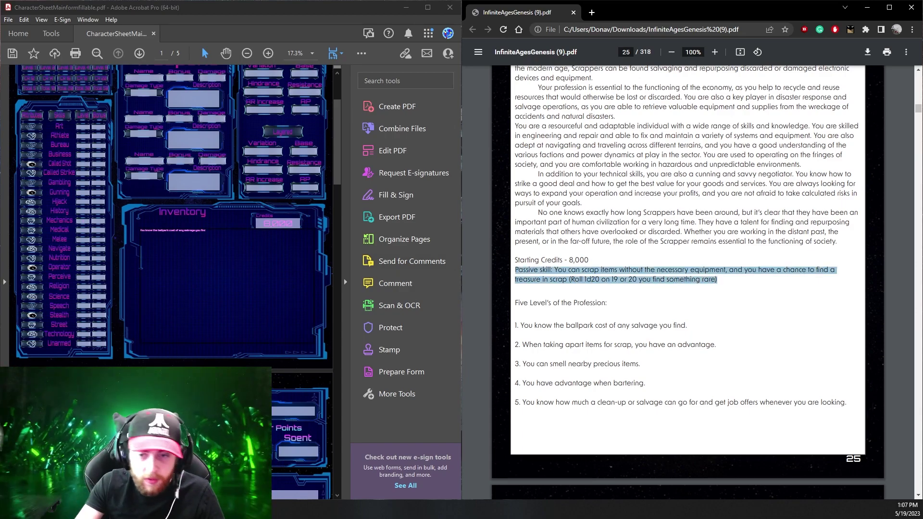
{"action": "left_click", "coordinate": [144, 234]}
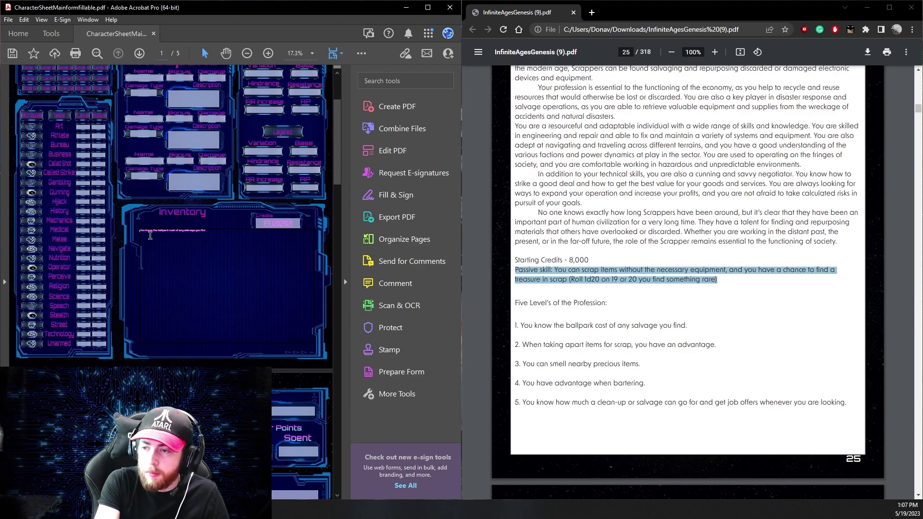
{"action": "key", "text": "Return"}
{"action": "key", "text": "ctrl+v"}
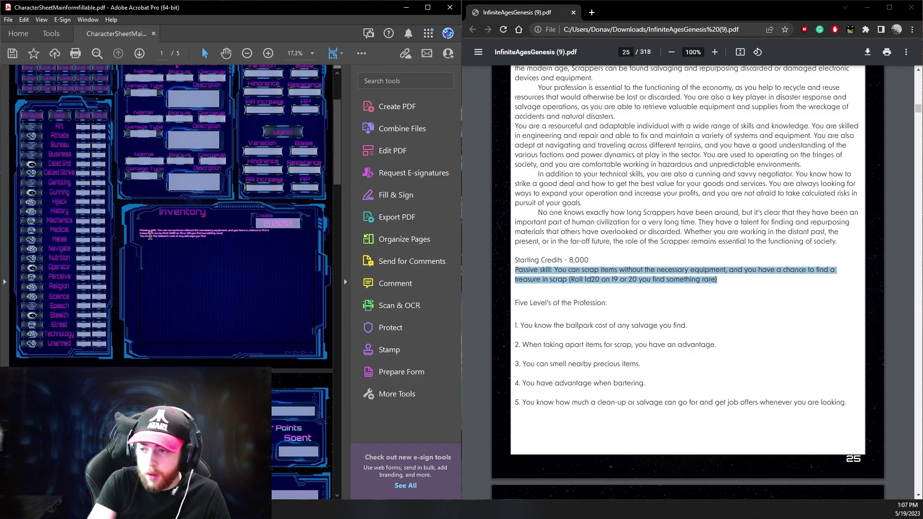
{"action": "left_click", "coordinate": [585, 239]}
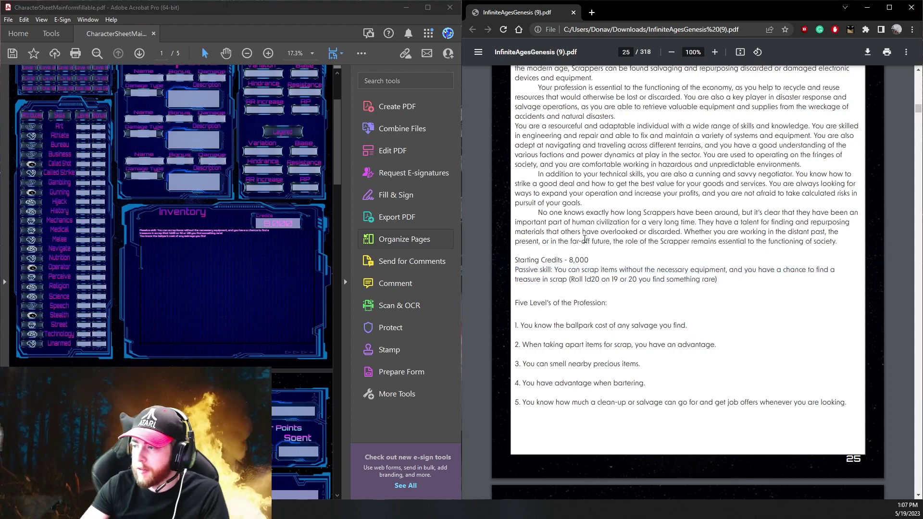
{"action": "scroll", "coordinate": [584, 239], "scroll_direction": "down", "scroll_amount": 18}
{"action": "scroll", "coordinate": [587, 245], "scroll_direction": "down", "scroll_amount": 20}
Scroll the rulebook through Training Description to page 33's Military Trained and Collegiate Athlete tables
{"action": "scroll", "coordinate": [588, 244], "scroll_direction": "down", "scroll_amount": 7}
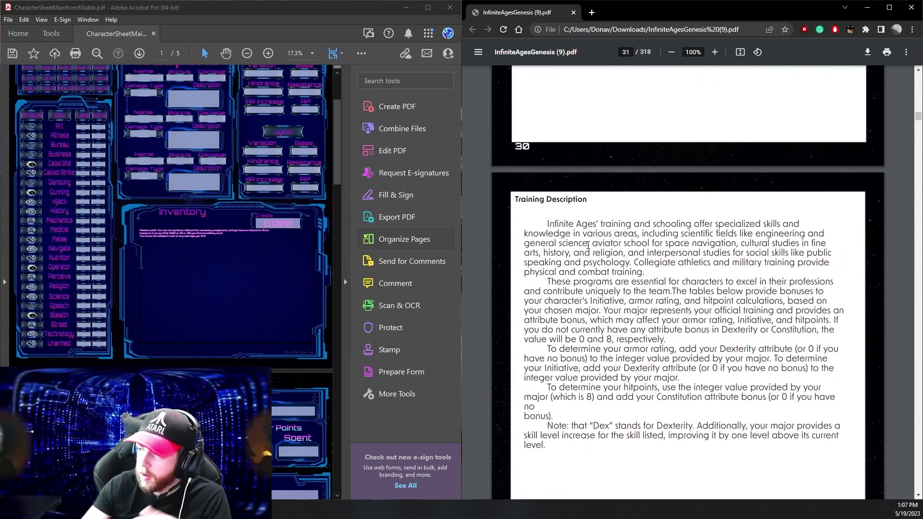
{"action": "scroll", "coordinate": [587, 245], "scroll_direction": "up", "scroll_amount": 5}
{"action": "scroll", "coordinate": [585, 249], "scroll_direction": "down", "scroll_amount": 7}
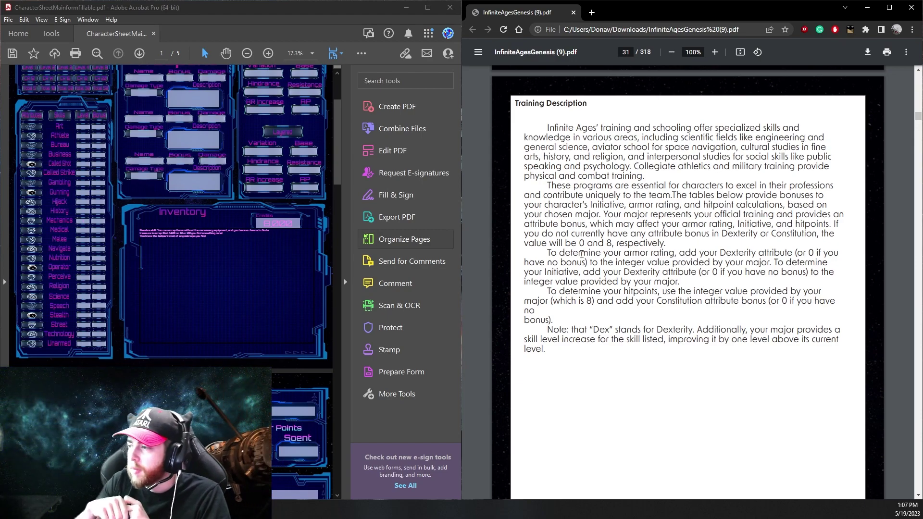
{"action": "scroll", "coordinate": [572, 264], "scroll_direction": "down", "scroll_amount": 10}
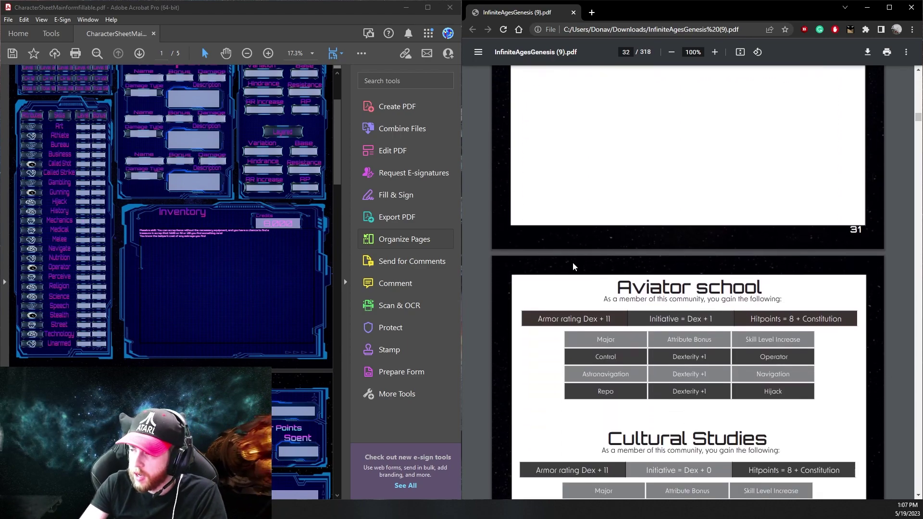
{"action": "scroll", "coordinate": [572, 265], "scroll_direction": "down", "scroll_amount": 2}
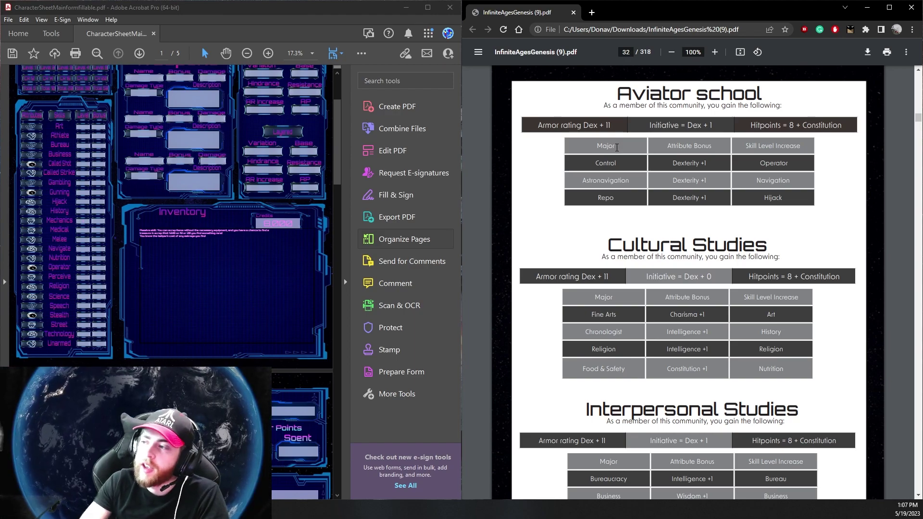
{"action": "scroll", "coordinate": [616, 147], "scroll_direction": "down", "scroll_amount": 5}
{"action": "scroll", "coordinate": [623, 214], "scroll_direction": "down", "scroll_amount": 2}
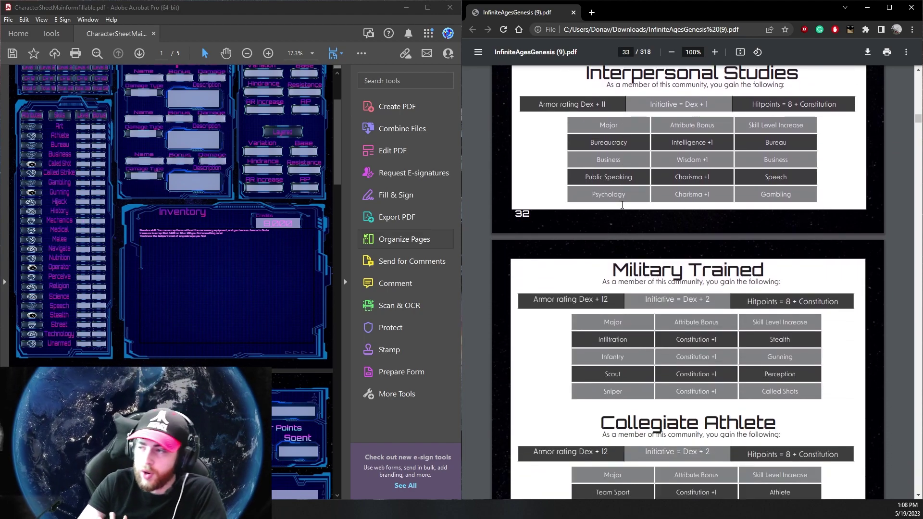
{"action": "scroll", "coordinate": [623, 213], "scroll_direction": "up", "scroll_amount": 8}
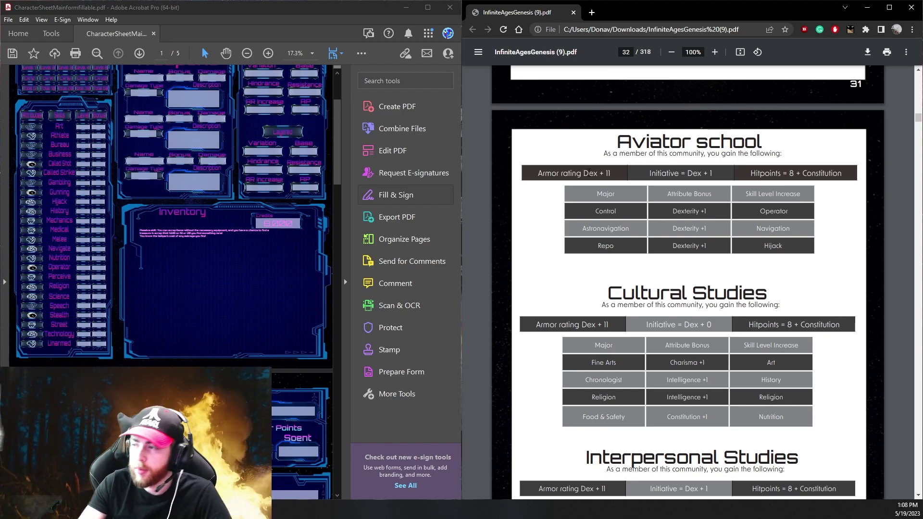
{"action": "scroll", "coordinate": [574, 220], "scroll_direction": "down", "scroll_amount": 5}
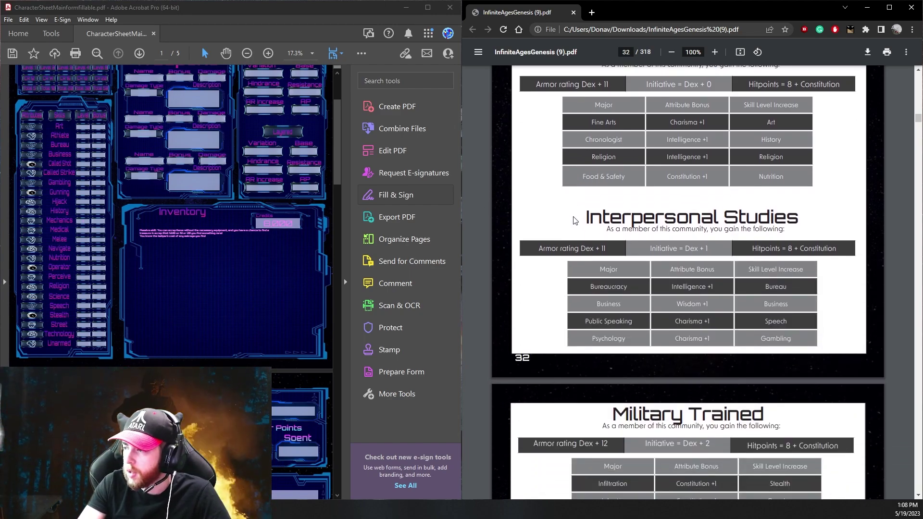
{"action": "scroll", "coordinate": [574, 220], "scroll_direction": "down", "scroll_amount": 5}
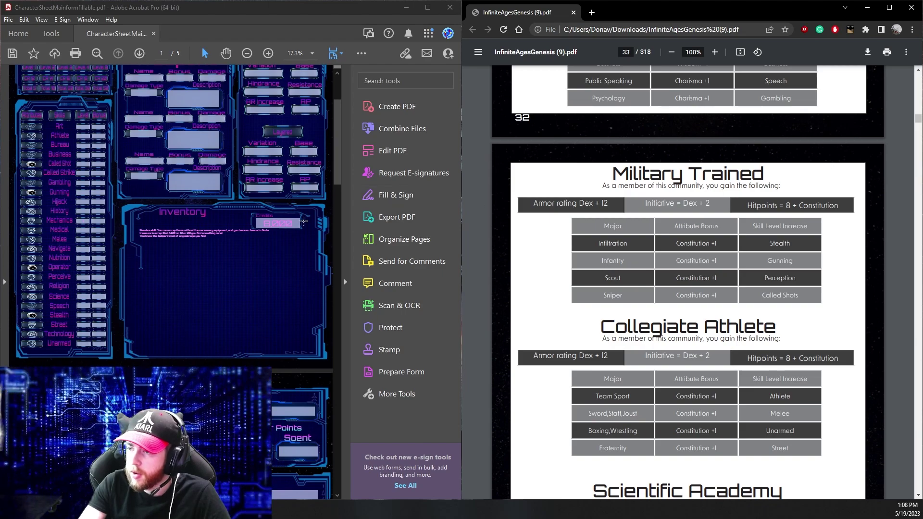
Enter Armor Rating 12, Initiative 2 and maximum Hit Points 8 at the top of the sheet
{"action": "left_click", "coordinate": [240, 264]}
{"action": "scroll", "coordinate": [240, 264], "scroll_direction": "up", "scroll_amount": 3}
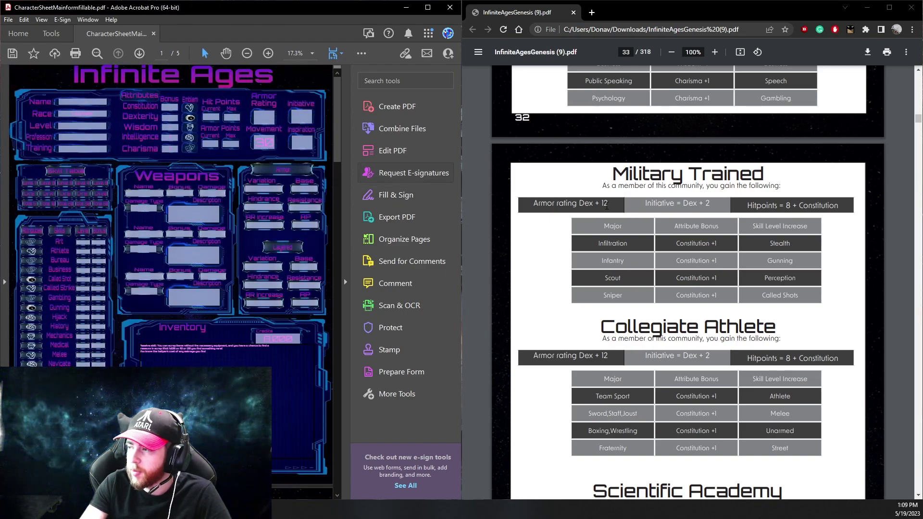
{"action": "left_click", "coordinate": [264, 118]}
{"action": "type", "text": "12"}
{"action": "left_click", "coordinate": [244, 140]}
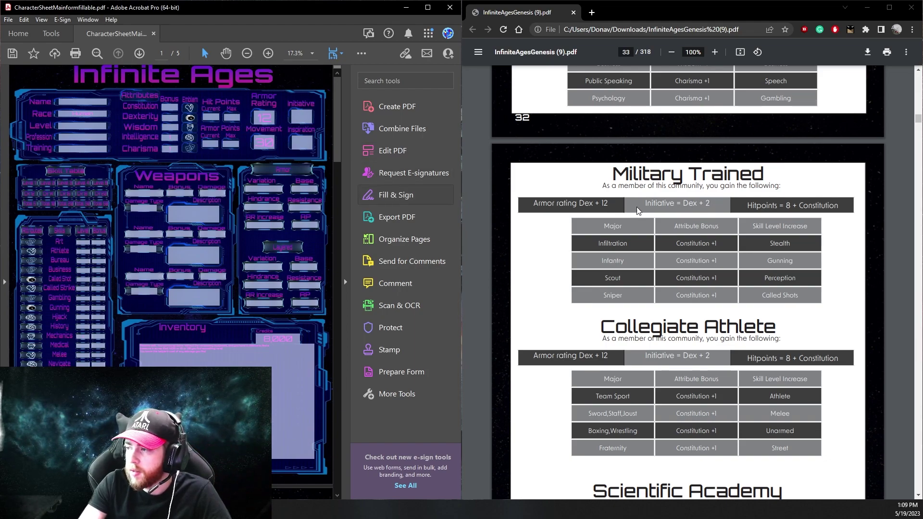
{"action": "left_click", "coordinate": [307, 119]}
{"action": "type", "text": "2"}
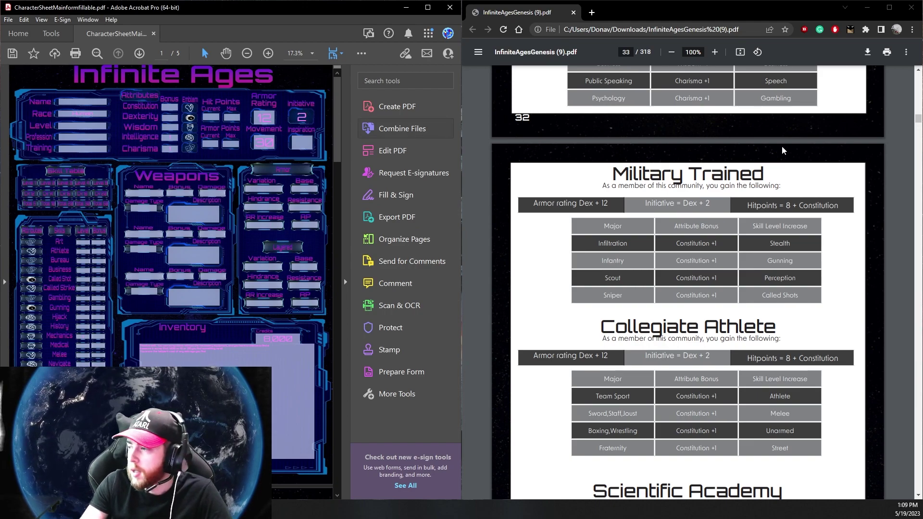
{"action": "left_click", "coordinate": [234, 117]}
{"action": "type", "text": "8"}
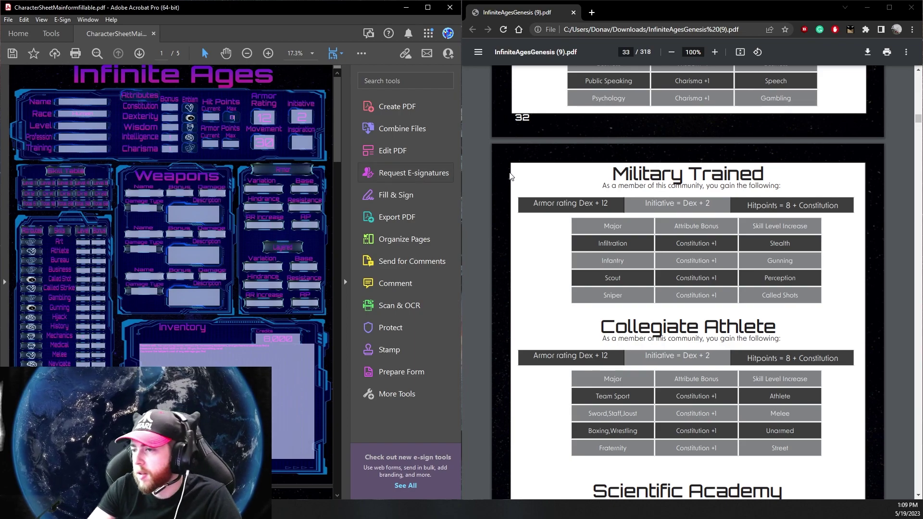
{"action": "left_click", "coordinate": [562, 186]}
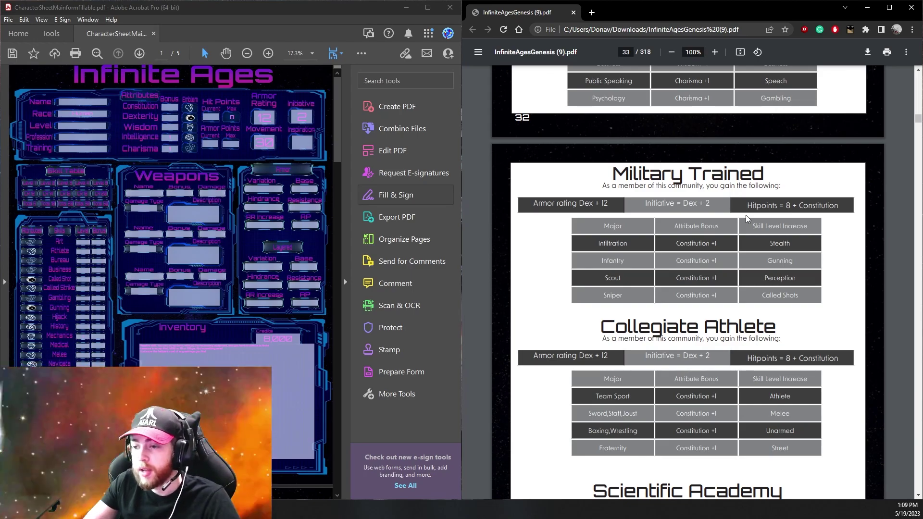
Scroll the rulebook from page 35's nine persona steps to page 36, Example Persona
{"action": "scroll", "coordinate": [748, 218], "scroll_direction": "down", "scroll_amount": 10}
{"action": "scroll", "coordinate": [750, 229], "scroll_direction": "up", "scroll_amount": 2}
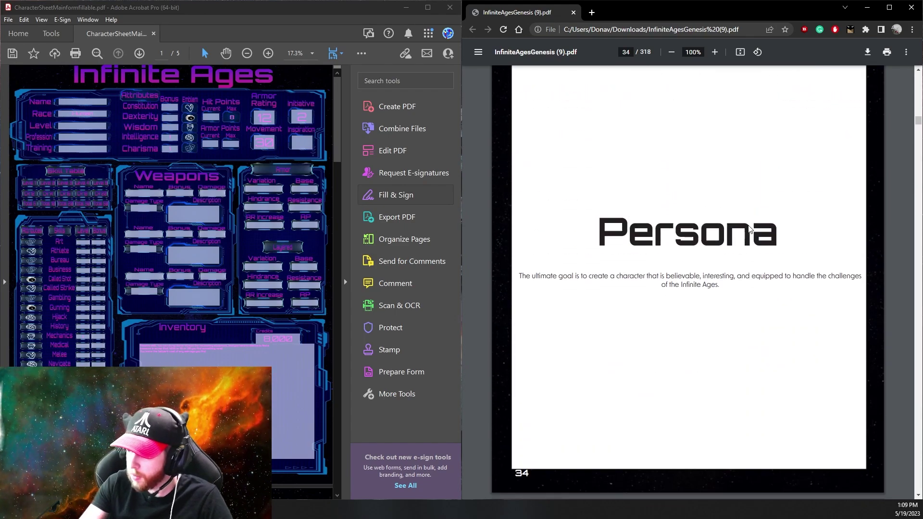
{"action": "scroll", "coordinate": [697, 221], "scroll_direction": "down", "scroll_amount": 3}
{"action": "scroll", "coordinate": [655, 216], "scroll_direction": "up", "scroll_amount": 1}
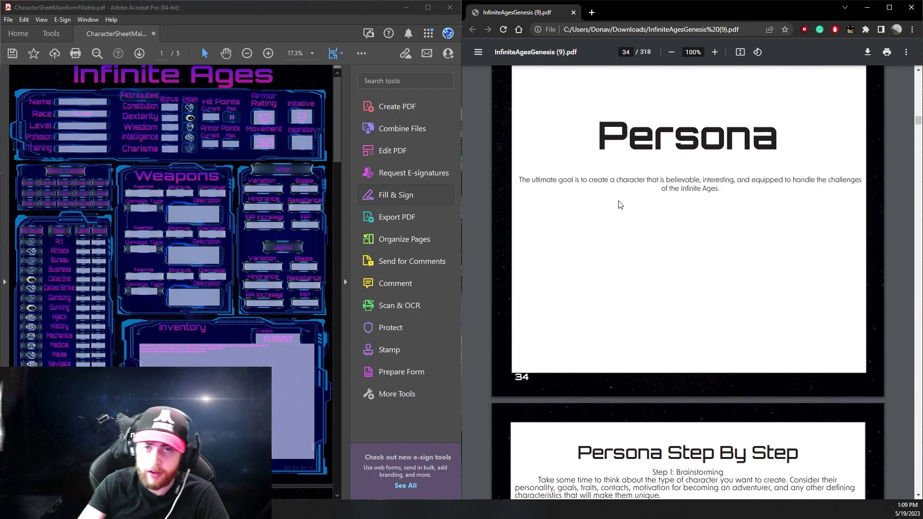
{"action": "scroll", "coordinate": [620, 204], "scroll_direction": "down", "scroll_amount": 6}
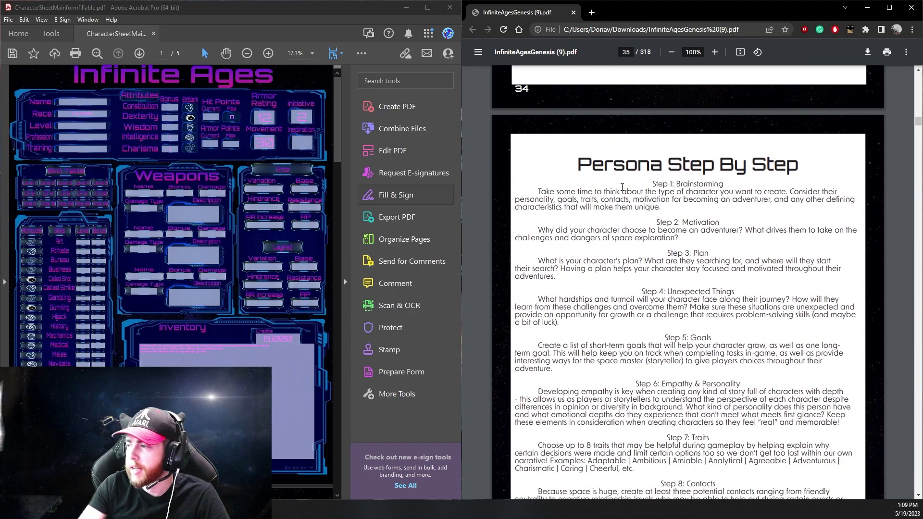
{"action": "scroll", "coordinate": [656, 186], "scroll_direction": "down", "scroll_amount": 1}
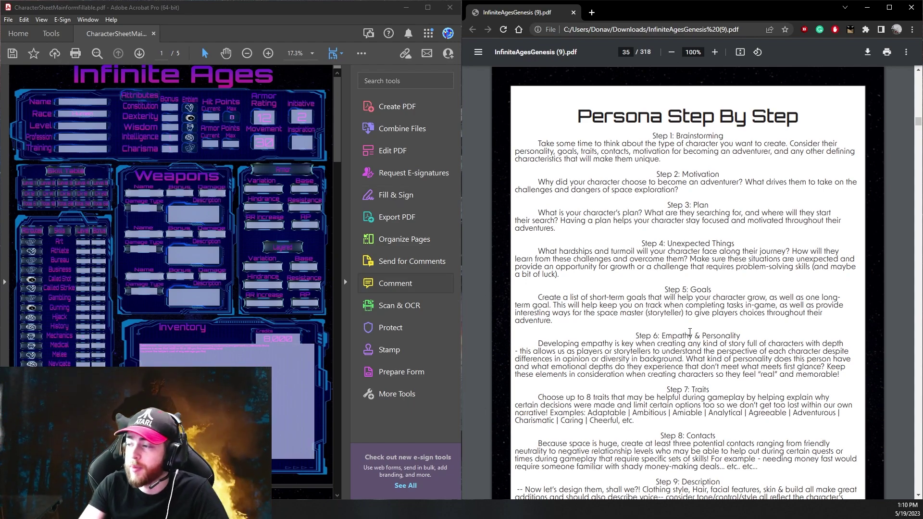
{"action": "scroll", "coordinate": [689, 331], "scroll_direction": "up", "scroll_amount": 1}
{"action": "scroll", "coordinate": [689, 332], "scroll_direction": "down", "scroll_amount": 3}
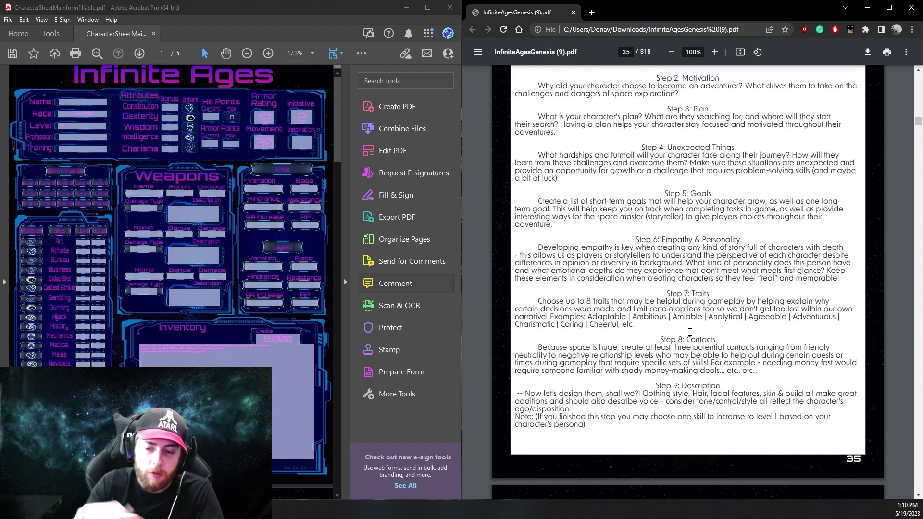
{"action": "scroll", "coordinate": [688, 331], "scroll_direction": "up", "scroll_amount": 2}
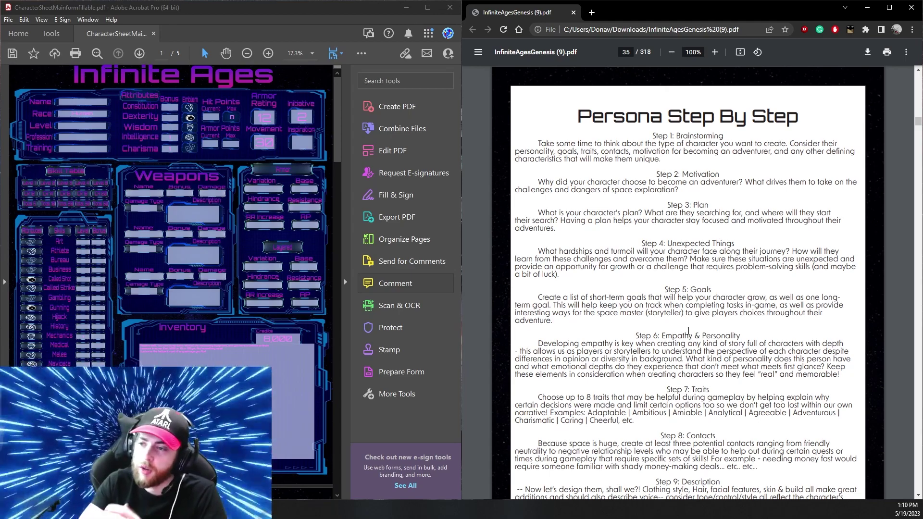
{"action": "scroll", "coordinate": [700, 331], "scroll_direction": "down", "scroll_amount": 10}
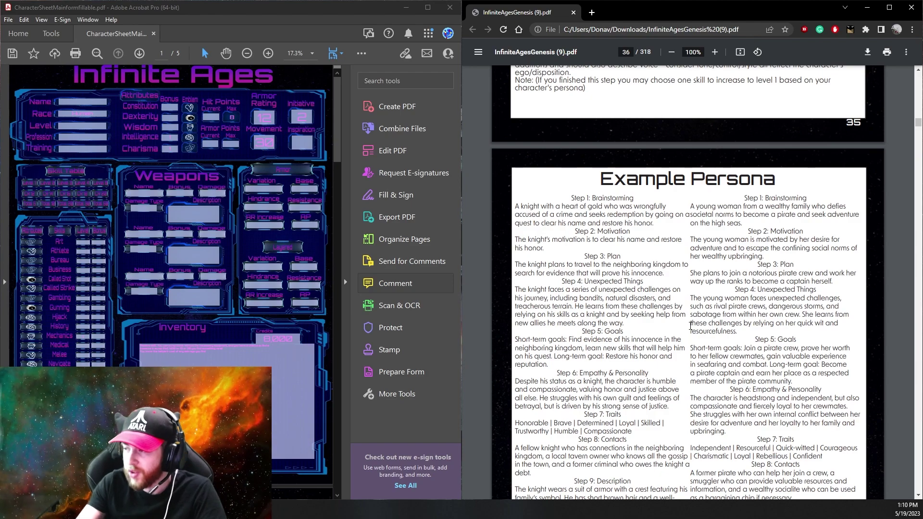
{"action": "scroll", "coordinate": [691, 326], "scroll_direction": "down", "scroll_amount": 8}
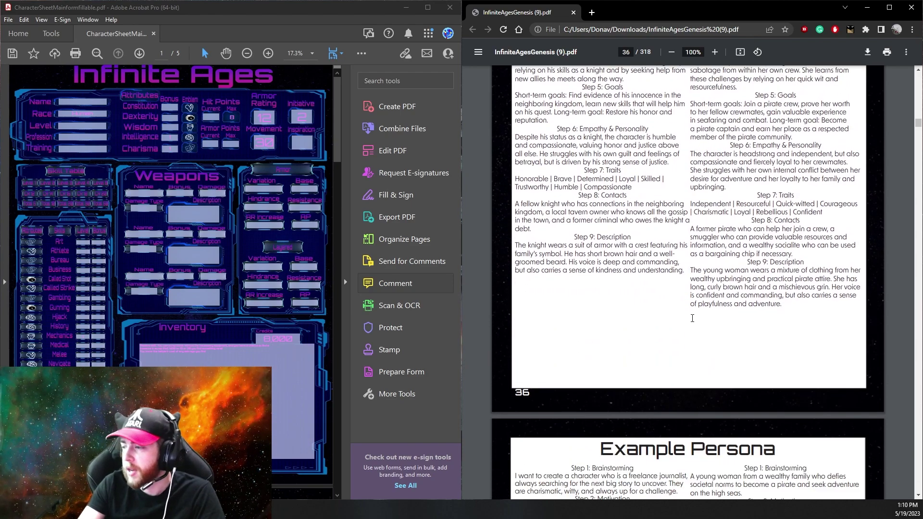
{"action": "scroll", "coordinate": [694, 331], "scroll_direction": "down", "scroll_amount": 1}
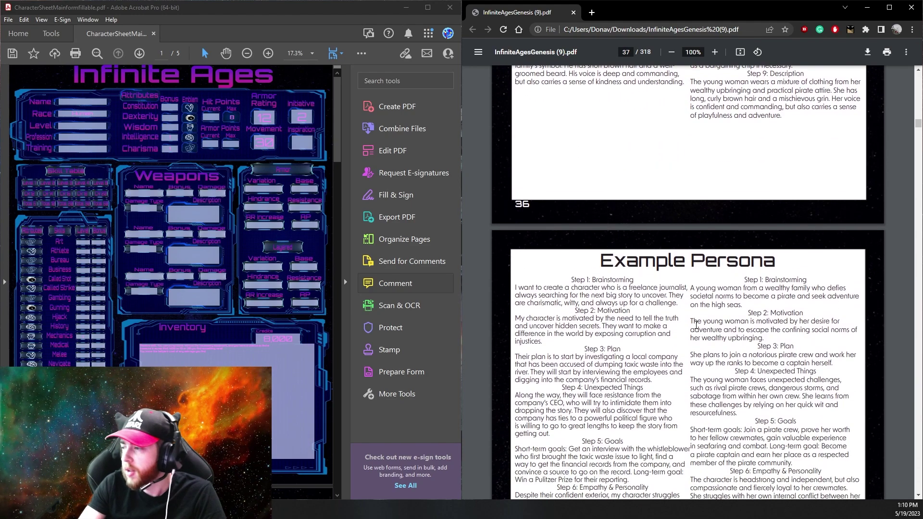
{"action": "scroll", "coordinate": [697, 325], "scroll_direction": "up", "scroll_amount": 6}
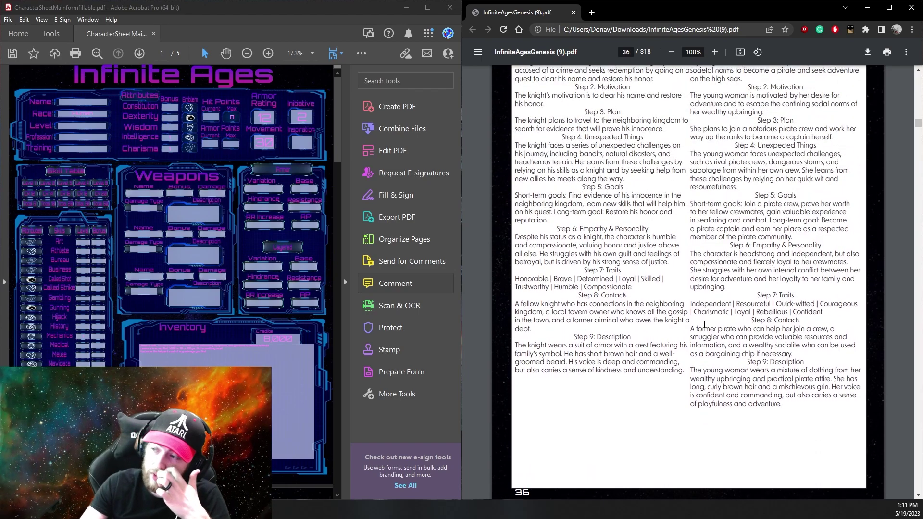
{"action": "scroll", "coordinate": [704, 325], "scroll_direction": "up", "scroll_amount": 2}
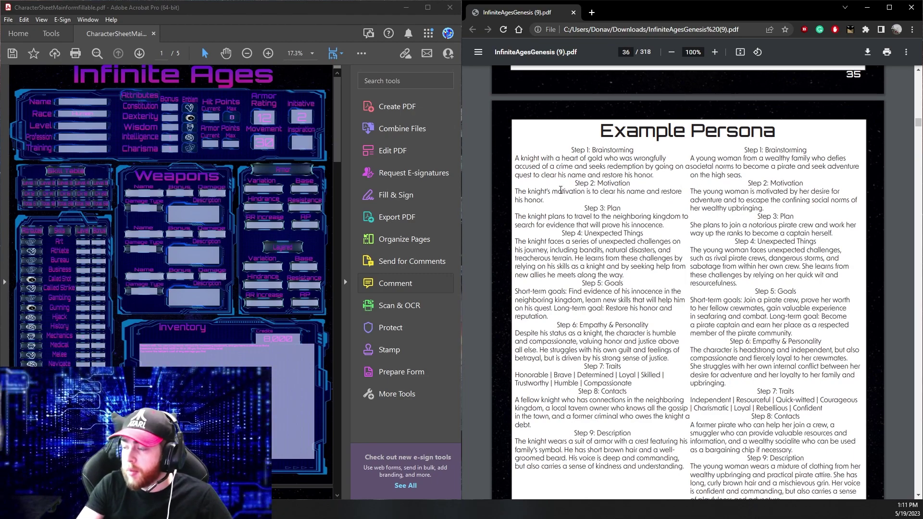
Return to page 35, select the word Motivation in Step 2, then read down to Step 9
{"action": "scroll", "coordinate": [561, 189], "scroll_direction": "up", "scroll_amount": 9}
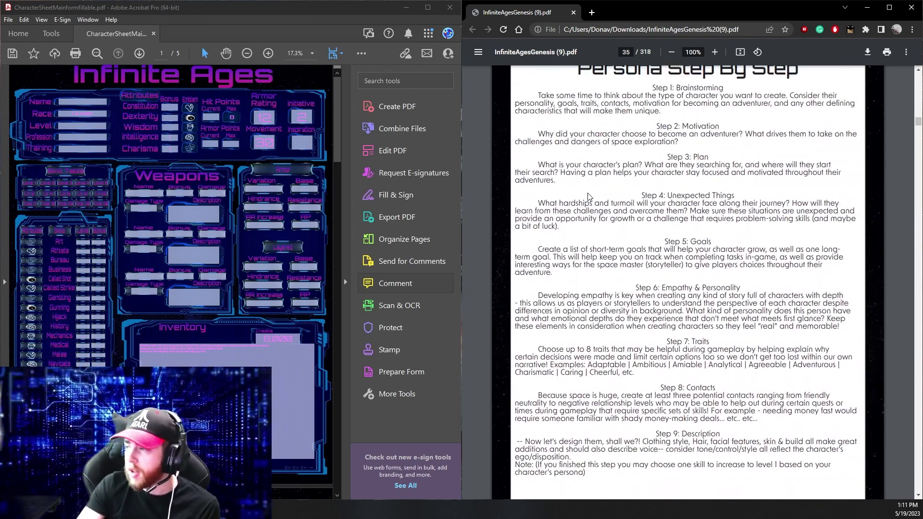
{"action": "double_click", "coordinate": [682, 126]}
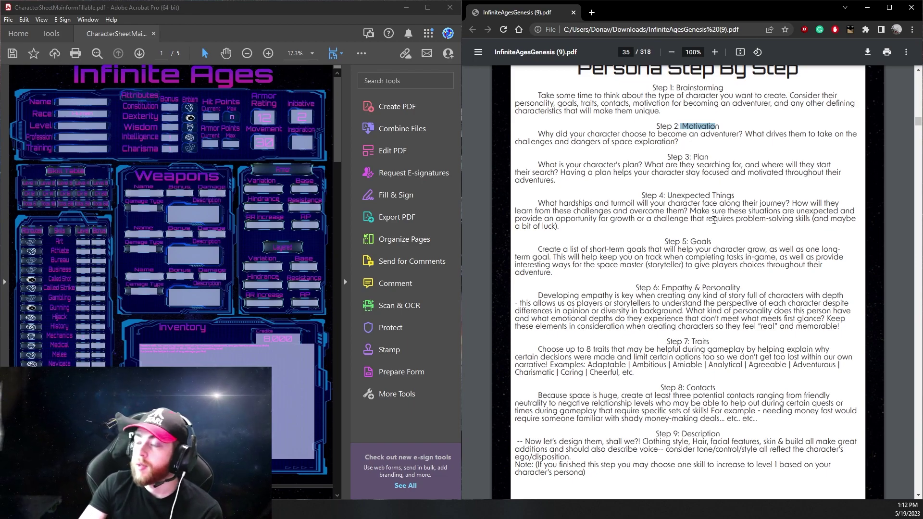
{"action": "scroll", "coordinate": [714, 220], "scroll_direction": "down", "scroll_amount": 1}
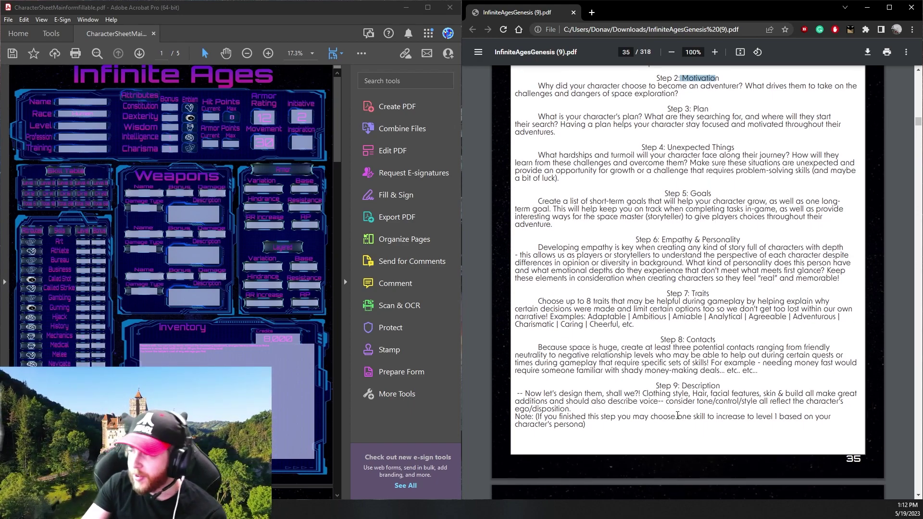
{"action": "scroll", "coordinate": [677, 415], "scroll_direction": "up", "scroll_amount": 3}
{"action": "scroll", "coordinate": [625, 336], "scroll_direction": "down", "scroll_amount": 5}
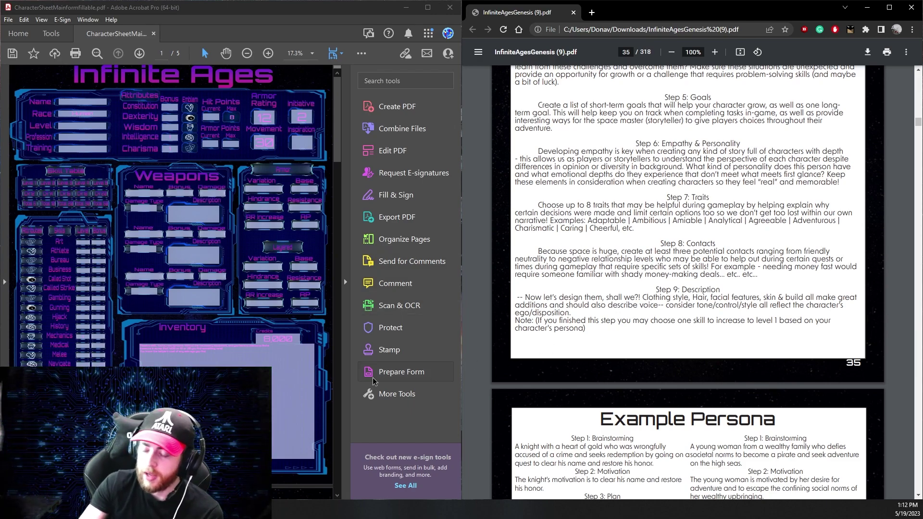
Check the Constitution bonus, maximum Hit Points and Inventory fields against the rulebook, leaving them unchanged
{"action": "scroll", "coordinate": [602, 283], "scroll_direction": "up", "scroll_amount": 5}
{"action": "scroll", "coordinate": [602, 282], "scroll_direction": "up", "scroll_amount": 20}
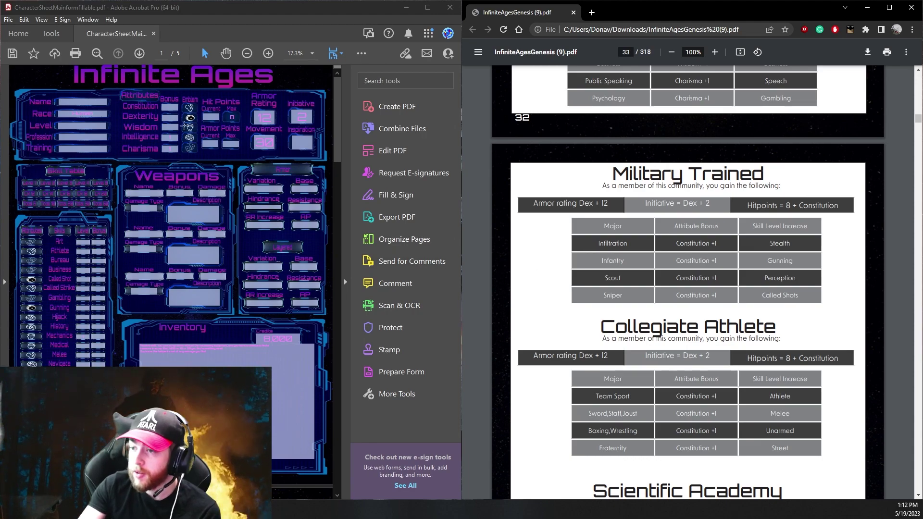
{"action": "left_click", "coordinate": [170, 107]}
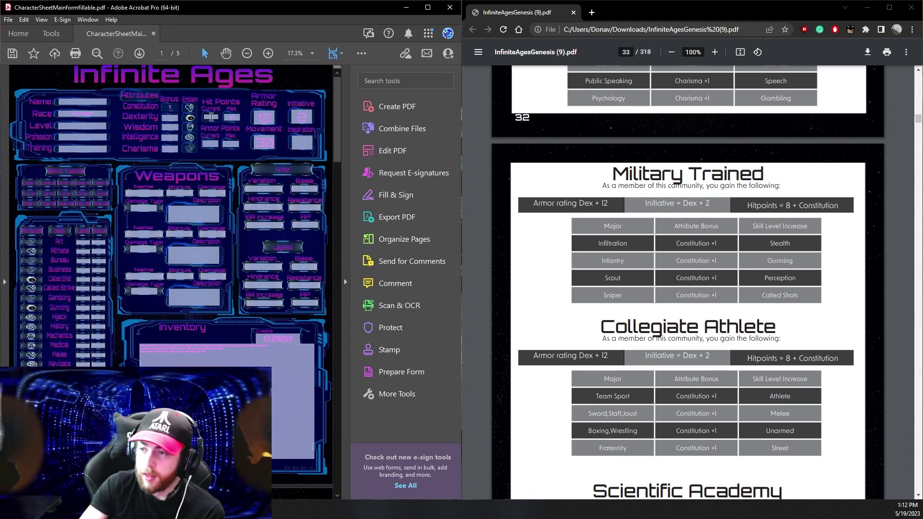
{"action": "left_click", "coordinate": [236, 118]}
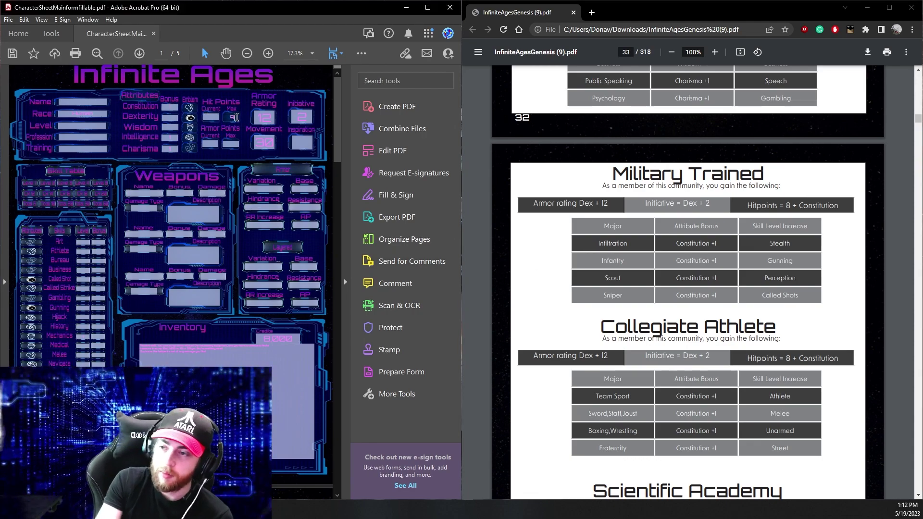
{"action": "left_click", "coordinate": [498, 156]}
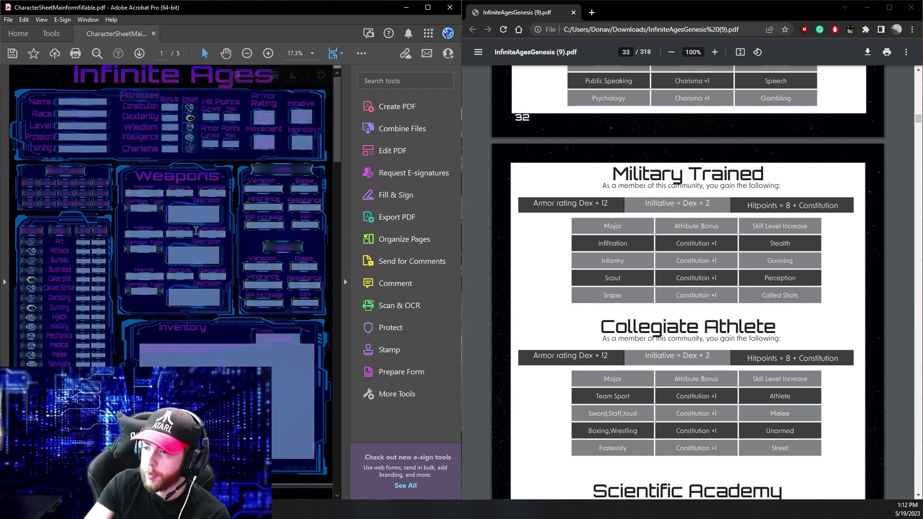
{"action": "left_click", "coordinate": [607, 287]}
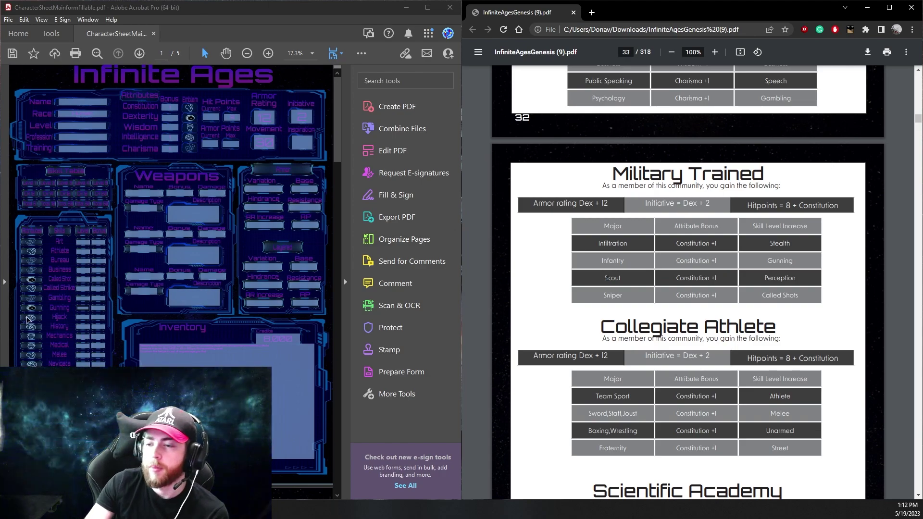
{"action": "left_click", "coordinate": [206, 403]}
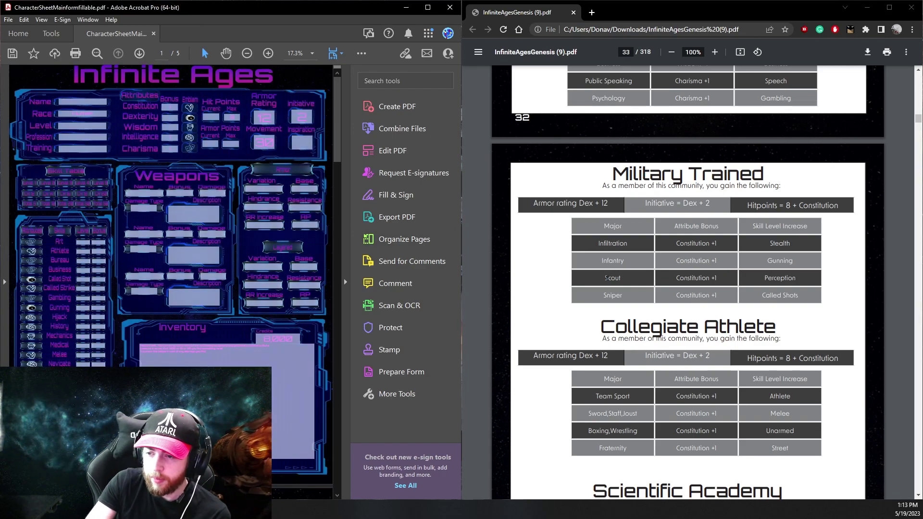
{"action": "left_click", "coordinate": [620, 296]}
Scroll the rulebook past the Example Persona pages to page 38, Leveling Up
{"action": "scroll", "coordinate": [620, 296], "scroll_direction": "down", "scroll_amount": 20}
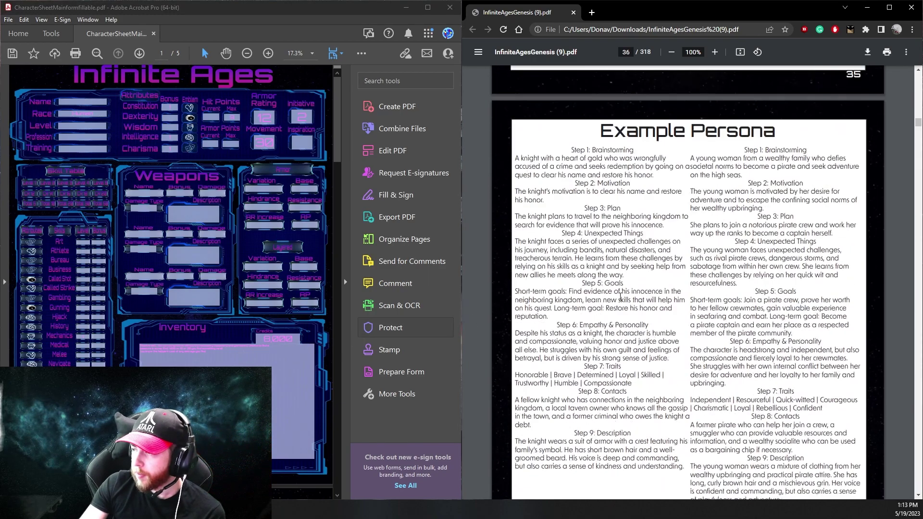
{"action": "scroll", "coordinate": [620, 296], "scroll_direction": "down", "scroll_amount": 4}
{"action": "scroll", "coordinate": [635, 217], "scroll_direction": "up", "scroll_amount": 7}
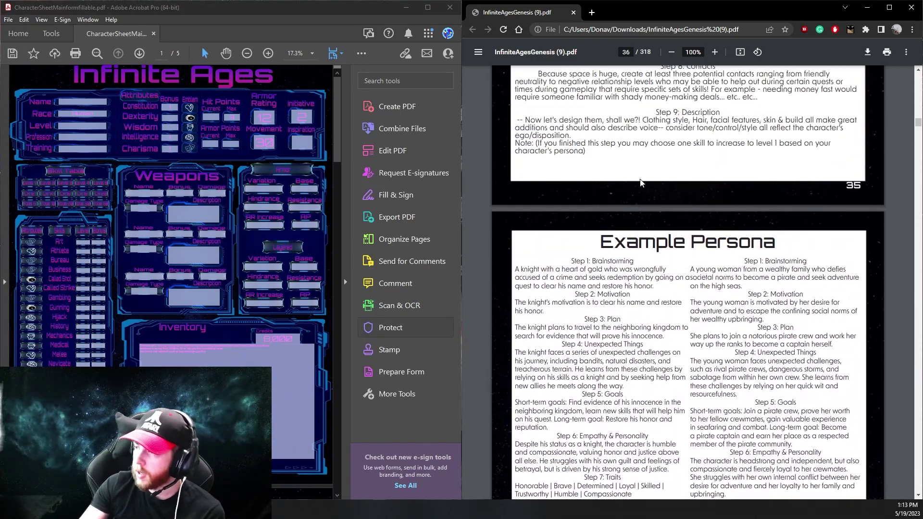
{"action": "scroll", "coordinate": [642, 178], "scroll_direction": "up", "scroll_amount": 6}
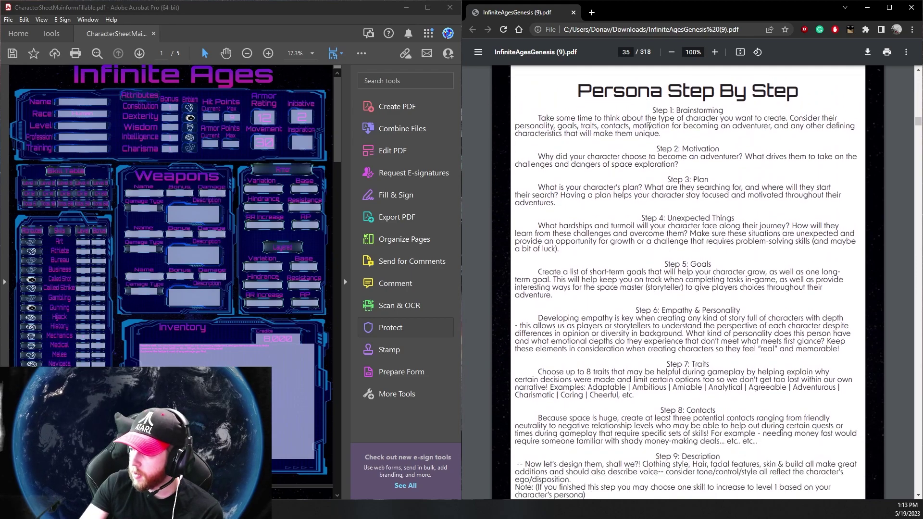
{"action": "scroll", "coordinate": [735, 186], "scroll_direction": "down", "scroll_amount": 2}
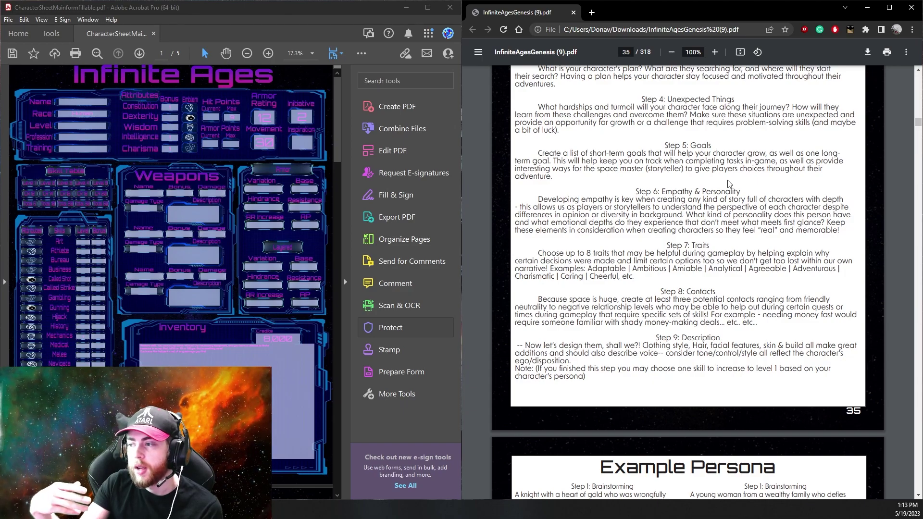
{"action": "scroll", "coordinate": [728, 184], "scroll_direction": "down", "scroll_amount": 15}
{"action": "scroll", "coordinate": [719, 184], "scroll_direction": "down", "scroll_amount": 17}
Scroll the rulebook past the page 40 level table to the page 42 Super-Powers title
{"action": "scroll", "coordinate": [717, 187], "scroll_direction": "up", "scroll_amount": 2}
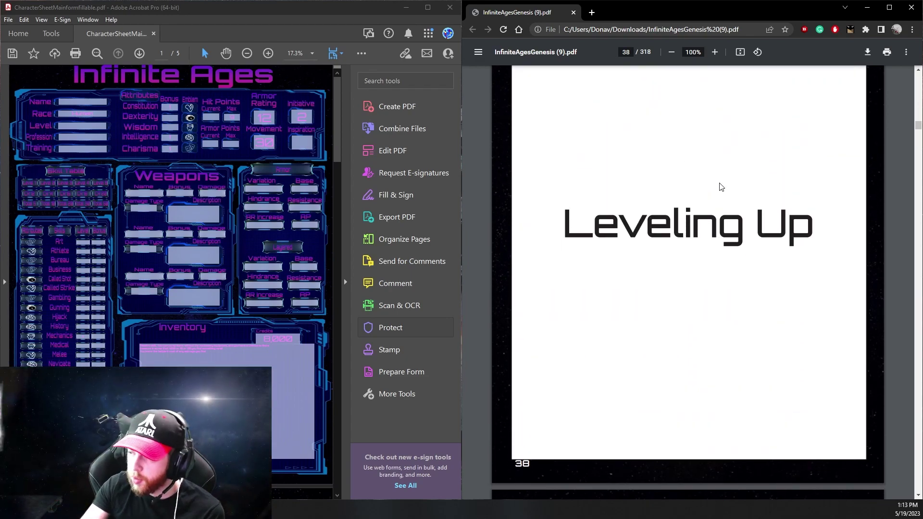
{"action": "scroll", "coordinate": [716, 187], "scroll_direction": "down", "scroll_amount": 14}
{"action": "scroll", "coordinate": [706, 188], "scroll_direction": "down", "scroll_amount": 3}
{"action": "scroll", "coordinate": [714, 173], "scroll_direction": "up", "scroll_amount": 9}
{"action": "scroll", "coordinate": [592, 177], "scroll_direction": "down", "scroll_amount": 9}
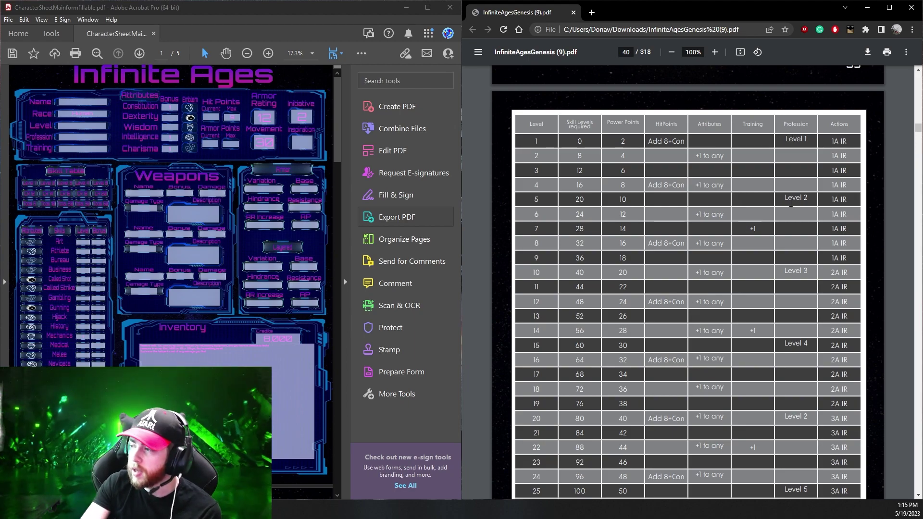
{"action": "scroll", "coordinate": [792, 307], "scroll_direction": "down", "scroll_amount": 2}
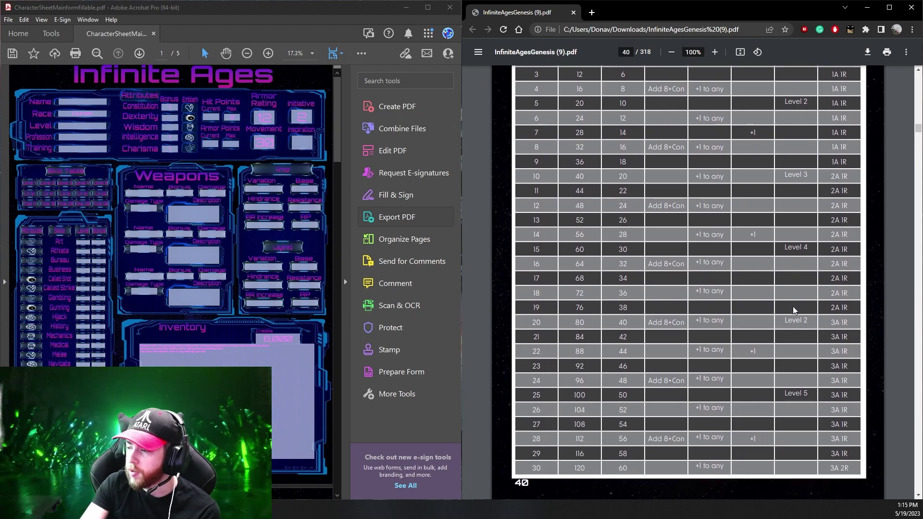
{"action": "scroll", "coordinate": [719, 276], "scroll_direction": "up", "scroll_amount": 2}
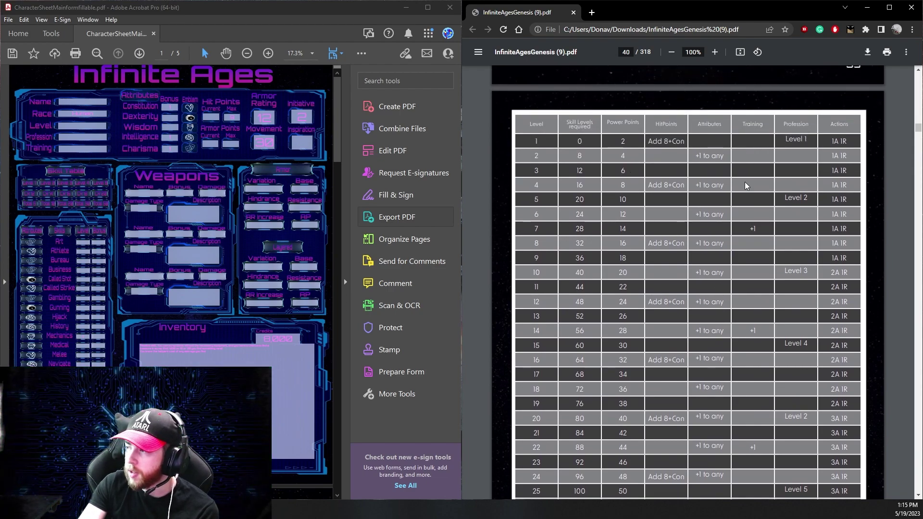
{"action": "scroll", "coordinate": [744, 186], "scroll_direction": "down", "scroll_amount": 4}
{"action": "scroll", "coordinate": [686, 279], "scroll_direction": "up", "scroll_amount": 4}
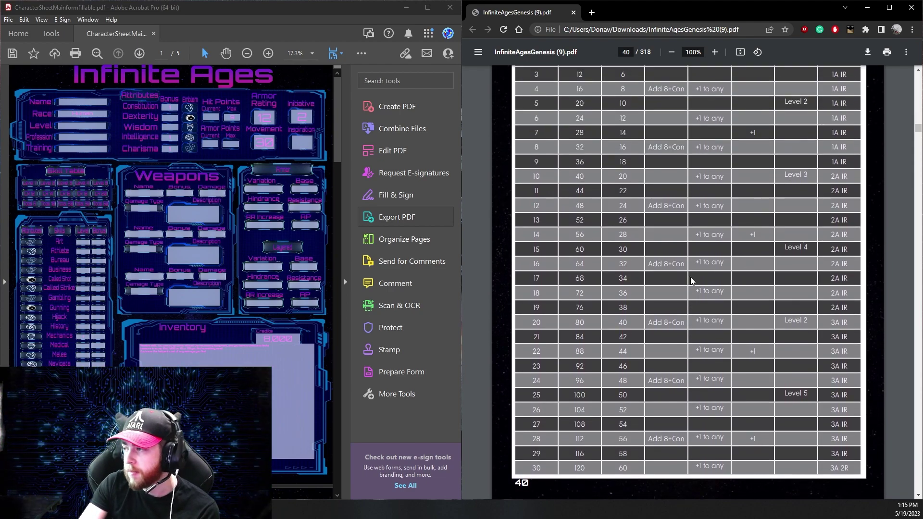
{"action": "scroll", "coordinate": [845, 164], "scroll_direction": "down", "scroll_amount": 3}
{"action": "scroll", "coordinate": [833, 236], "scroll_direction": "up", "scroll_amount": 2}
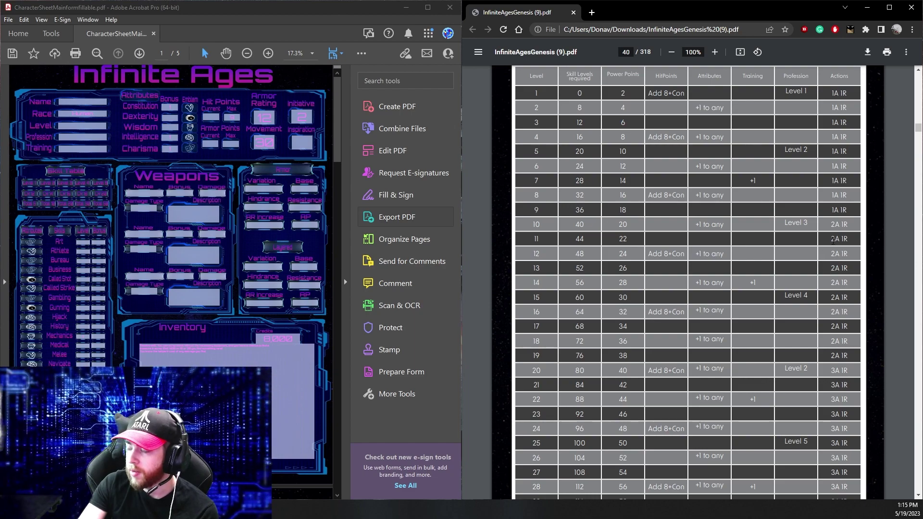
{"action": "scroll", "coordinate": [833, 238], "scroll_direction": "down", "scroll_amount": 1}
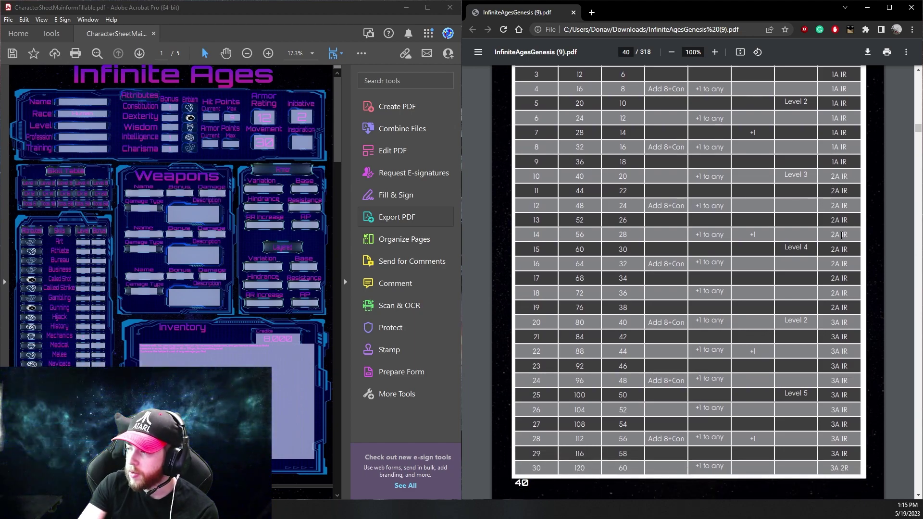
{"action": "scroll", "coordinate": [841, 236], "scroll_direction": "down", "scroll_amount": 1}
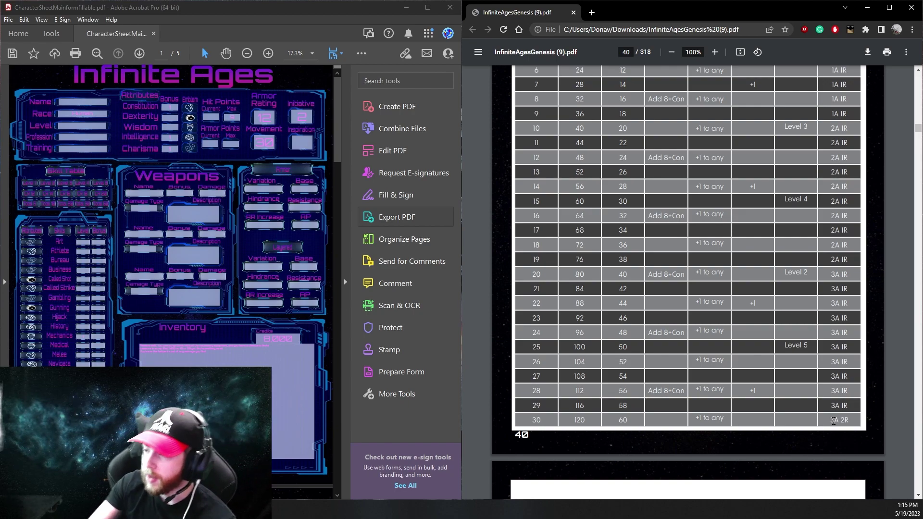
{"action": "scroll", "coordinate": [769, 353], "scroll_direction": "down", "scroll_amount": 1}
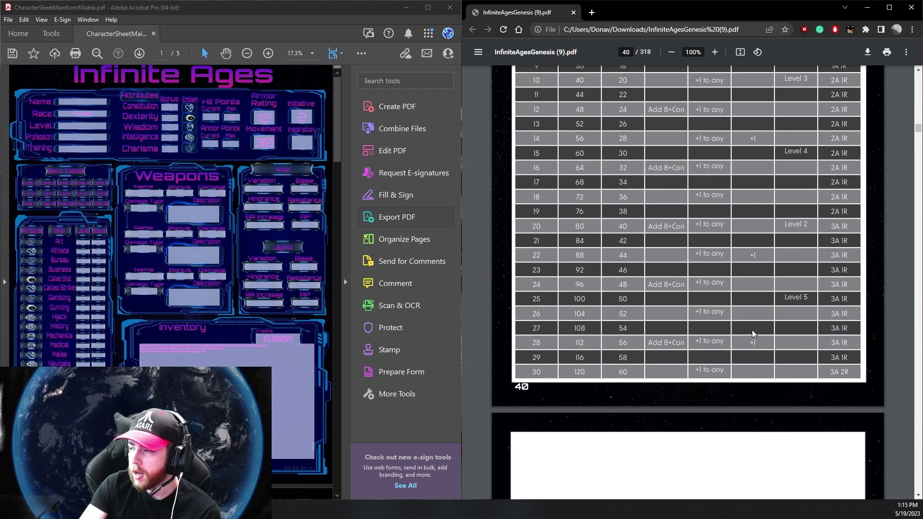
{"action": "scroll", "coordinate": [752, 329], "scroll_direction": "down", "scroll_amount": 3}
{"action": "scroll", "coordinate": [768, 308], "scroll_direction": "down", "scroll_amount": 1}
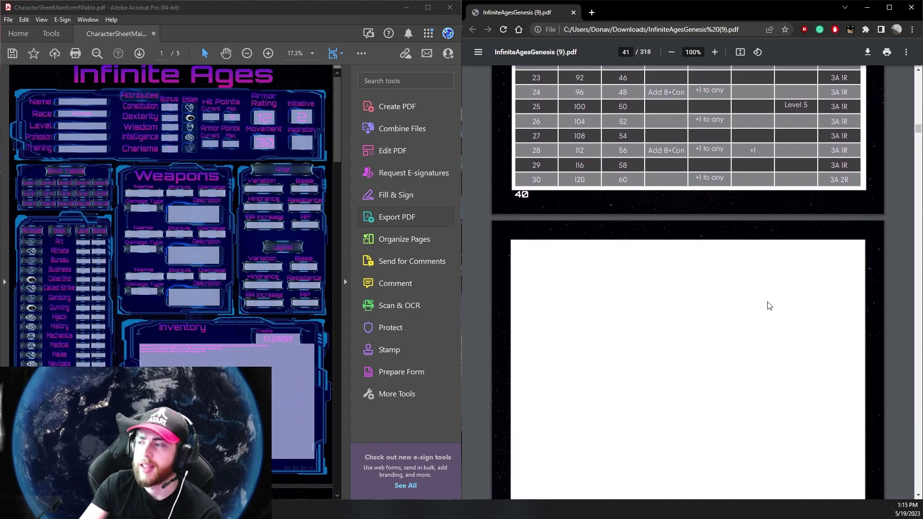
{"action": "scroll", "coordinate": [769, 305], "scroll_direction": "up", "scroll_amount": 3}
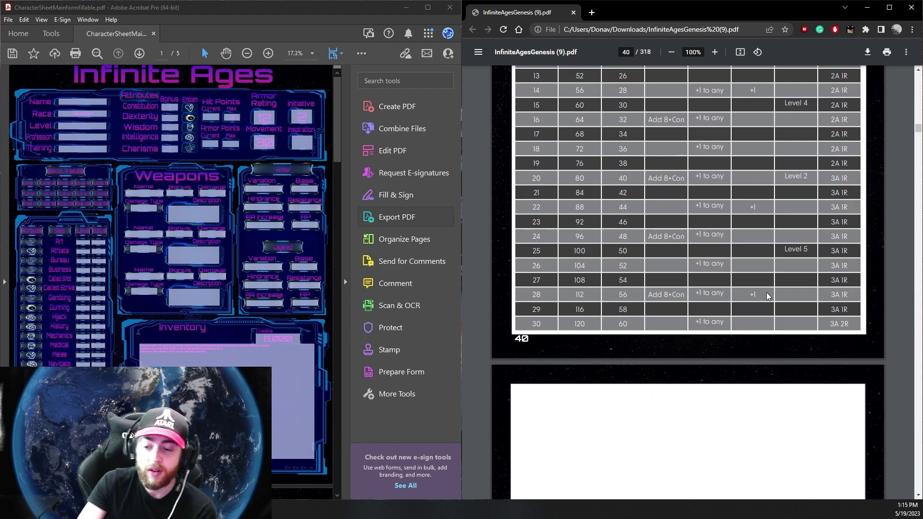
{"action": "scroll", "coordinate": [768, 298], "scroll_direction": "down", "scroll_amount": 17}
{"action": "scroll", "coordinate": [768, 297], "scroll_direction": "down", "scroll_amount": 6}
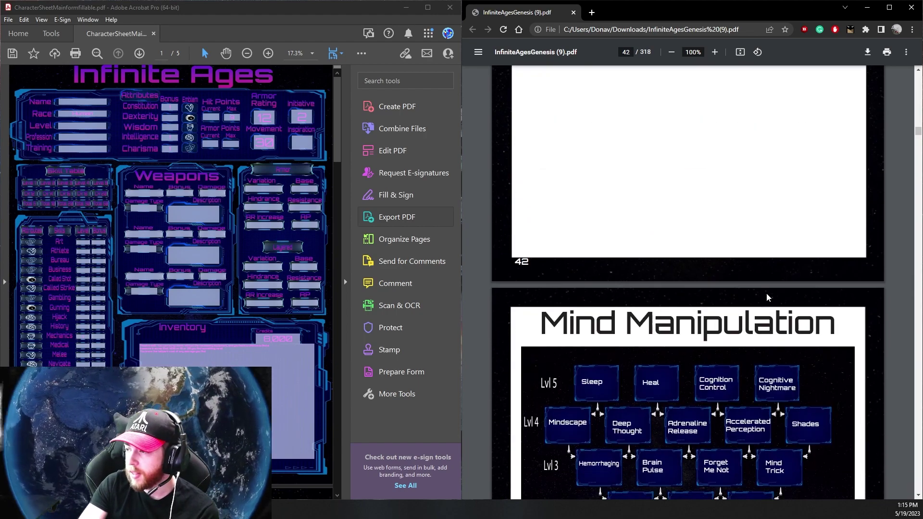
{"action": "scroll", "coordinate": [768, 297], "scroll_direction": "up", "scroll_amount": 2}
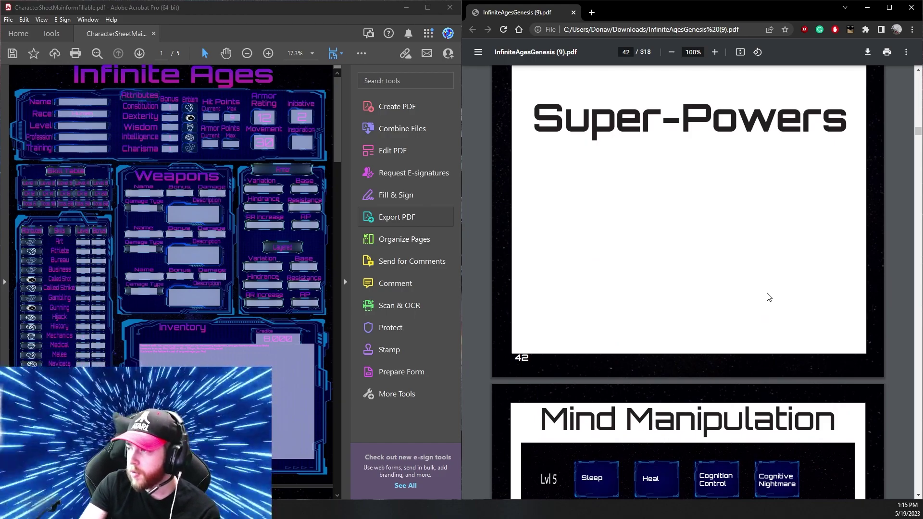
{"action": "scroll", "coordinate": [768, 297], "scroll_direction": "up", "scroll_amount": 3}
Fill in Level 1, Profession Scrapper and Training Scout on the character sheet
{"action": "scroll", "coordinate": [769, 297], "scroll_direction": "down", "scroll_amount": 4}
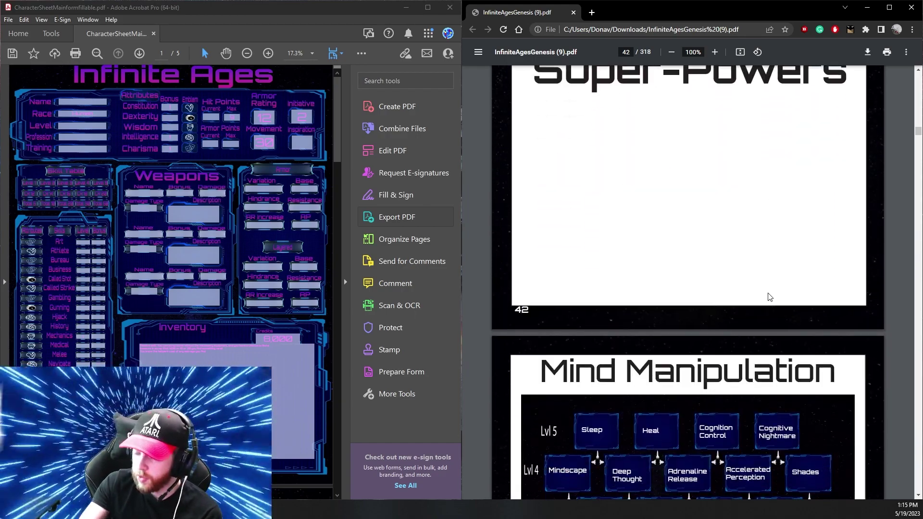
{"action": "scroll", "coordinate": [672, 308], "scroll_direction": "down", "scroll_amount": 2}
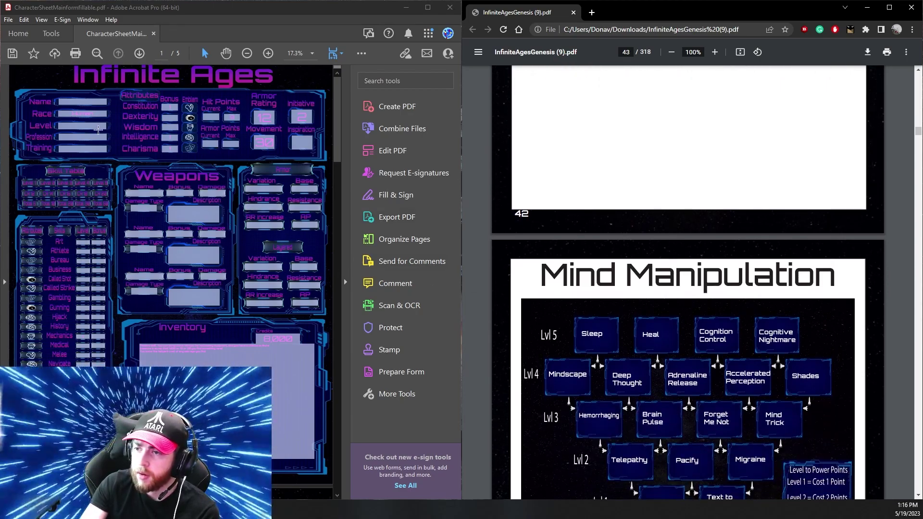
{"action": "left_click", "coordinate": [77, 127]}
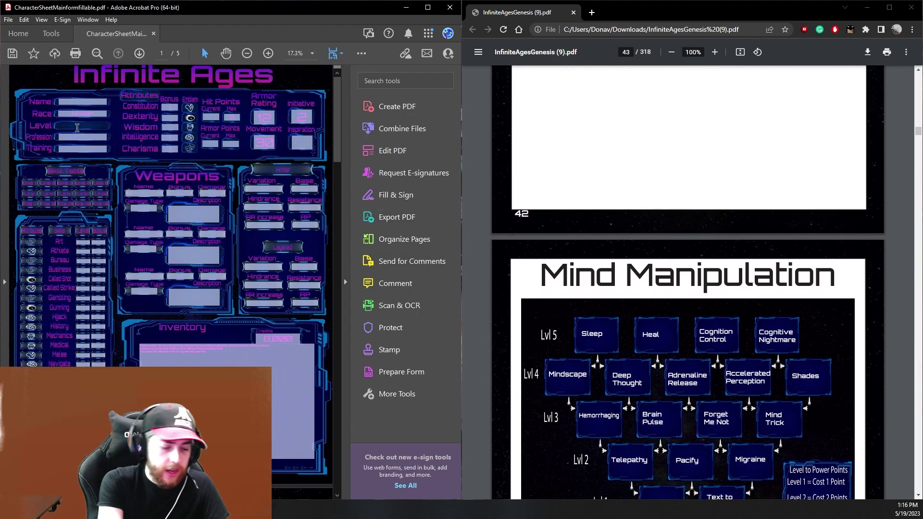
{"action": "type", "text": "1evel"}
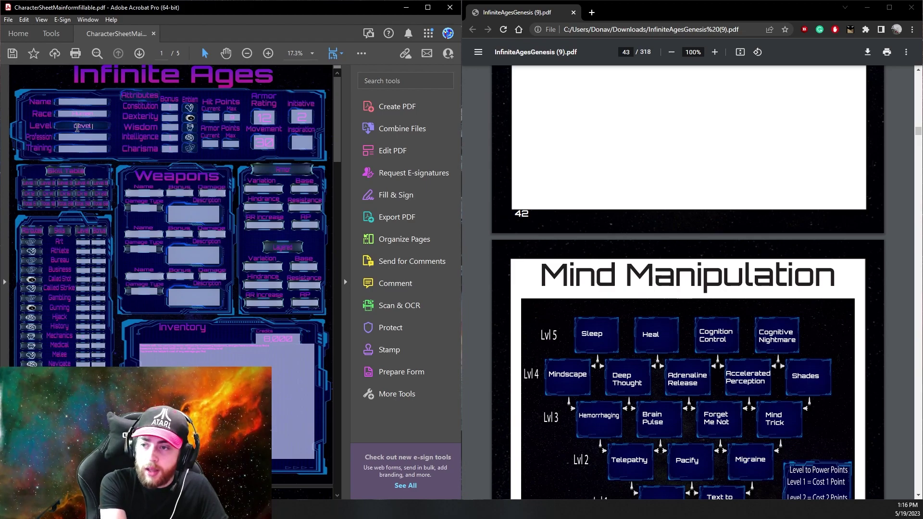
{"action": "key", "text": "BackSpace"}
{"action": "key", "text": "BackSpace"}
{"action": "key", "text": "BackSpace"}
{"action": "key", "text": "BackSpace"}
{"action": "key", "text": "BackSpace"}
{"action": "left_click", "coordinate": [88, 137]}
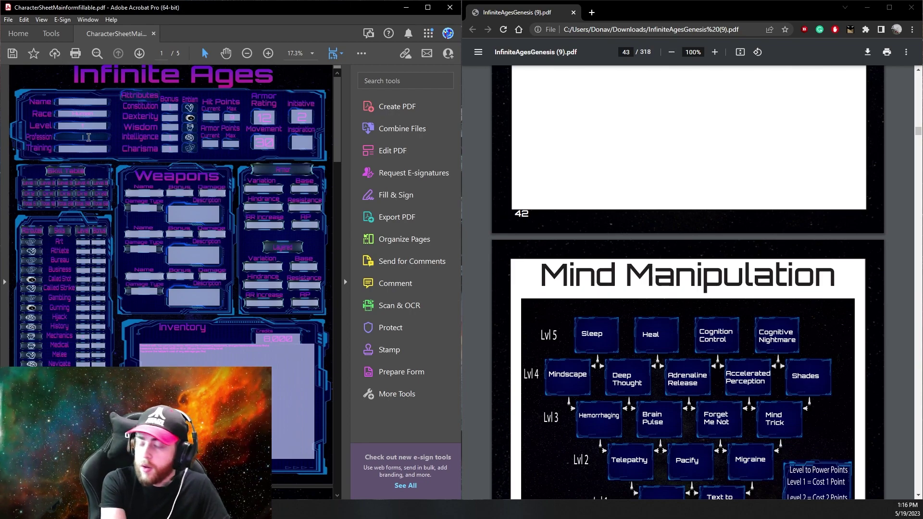
{"action": "type", "text": "Sci"}
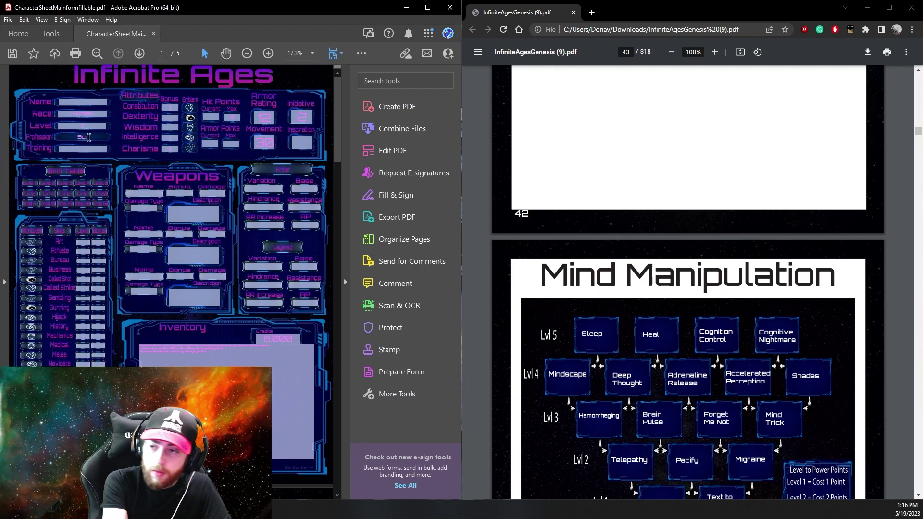
{"action": "type", "text": "pper"}
{"action": "left_click", "coordinate": [94, 151]}
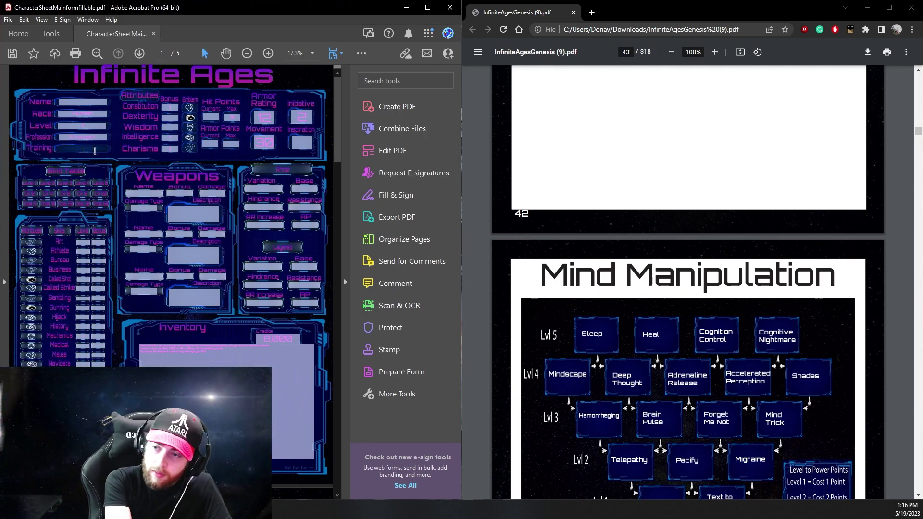
{"action": "type", "text": "Scout"}
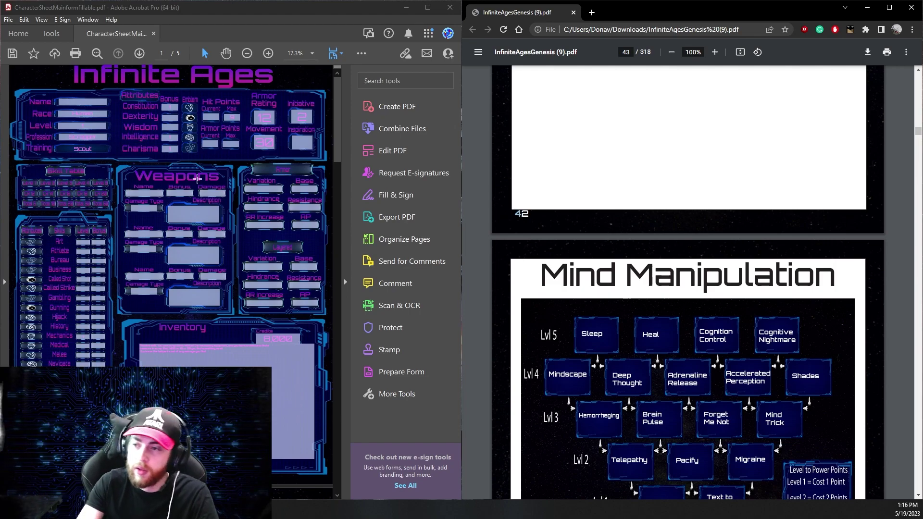
Type Mind Manipulation into the Super Power field on page 2 of the sheet
{"action": "left_click", "coordinate": [235, 245]}
{"action": "scroll", "coordinate": [235, 245], "scroll_direction": "down", "scroll_amount": 10}
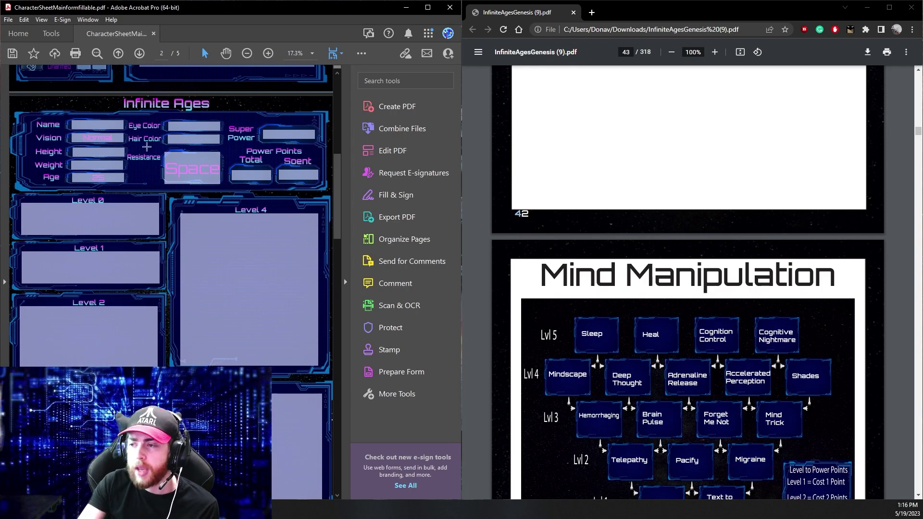
{"action": "left_click", "coordinate": [273, 136]}
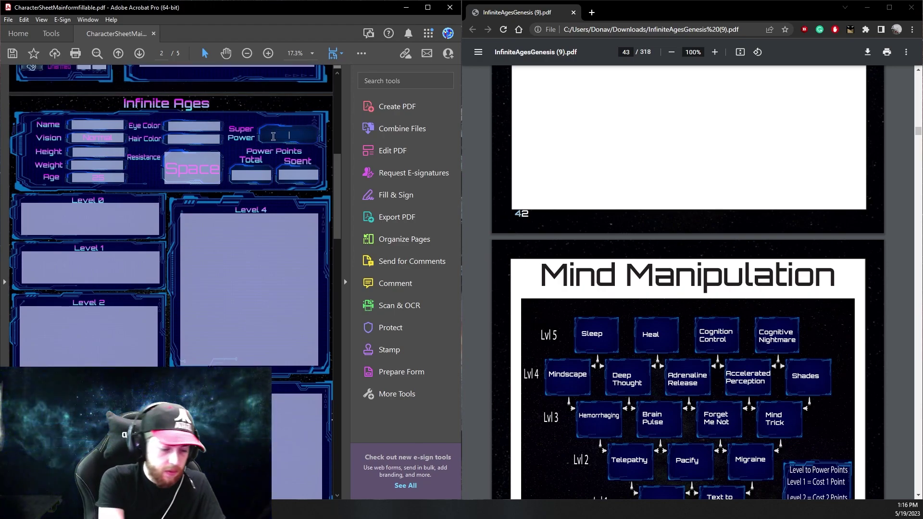
{"action": "type", "text": "Mind"}
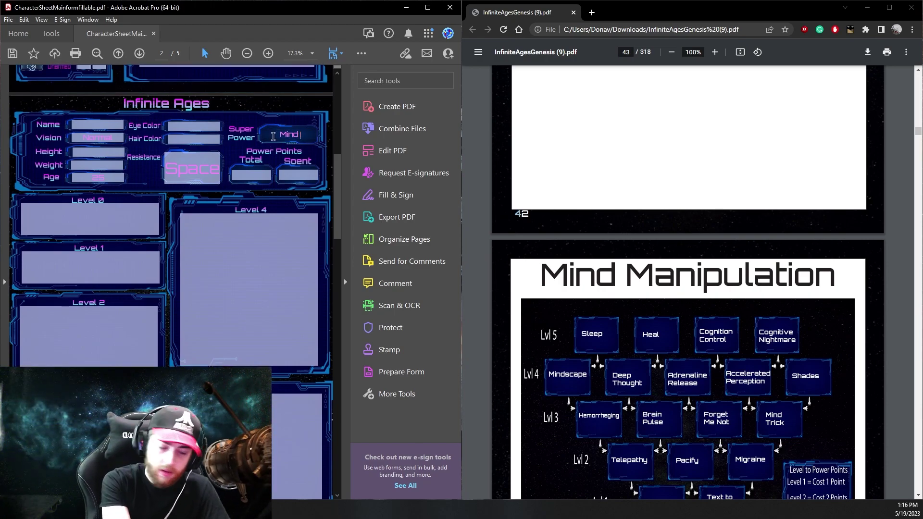
{"action": "type", "text": " MA"}
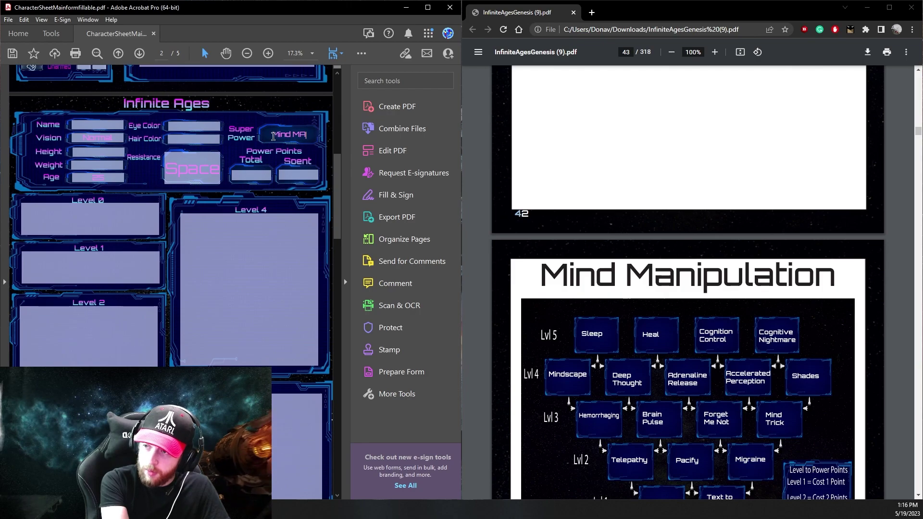
{"action": "key", "text": "BackSpace"}
{"action": "type", "text": "anip"}
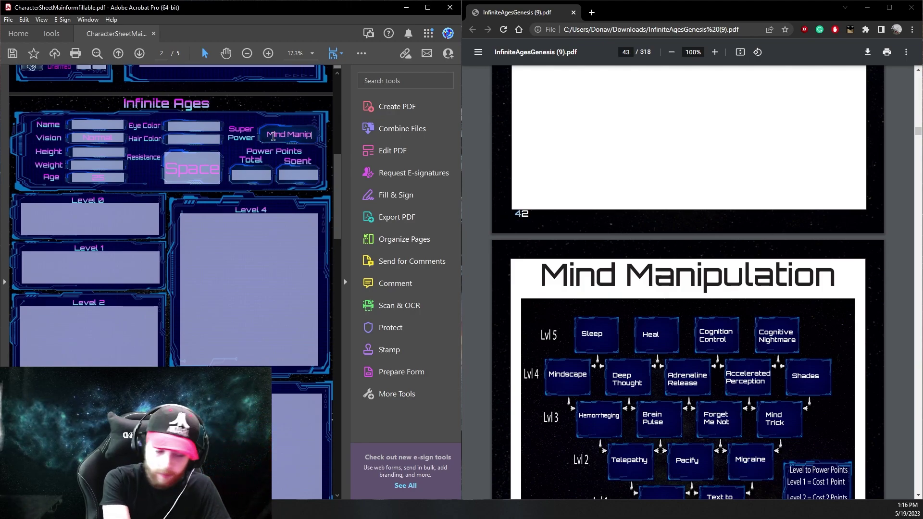
{"action": "type", "text": "ulation"}
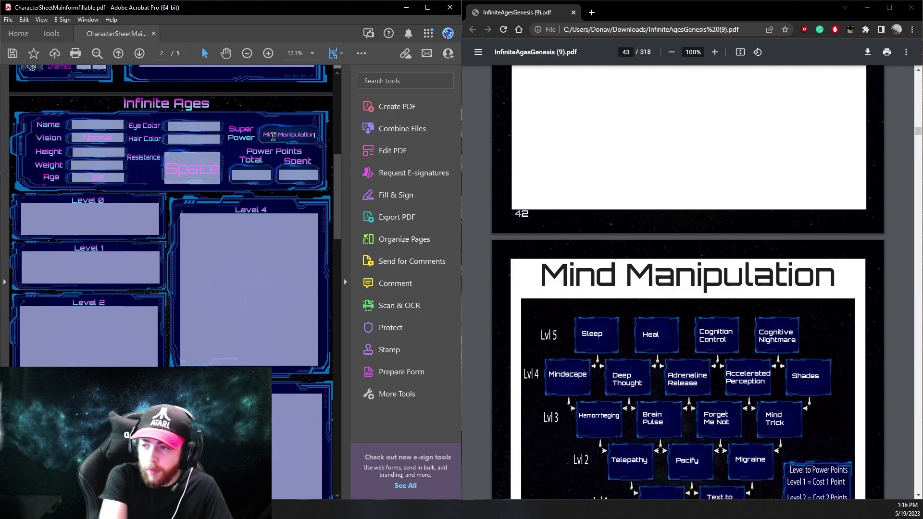
{"action": "key", "text": "Return"}
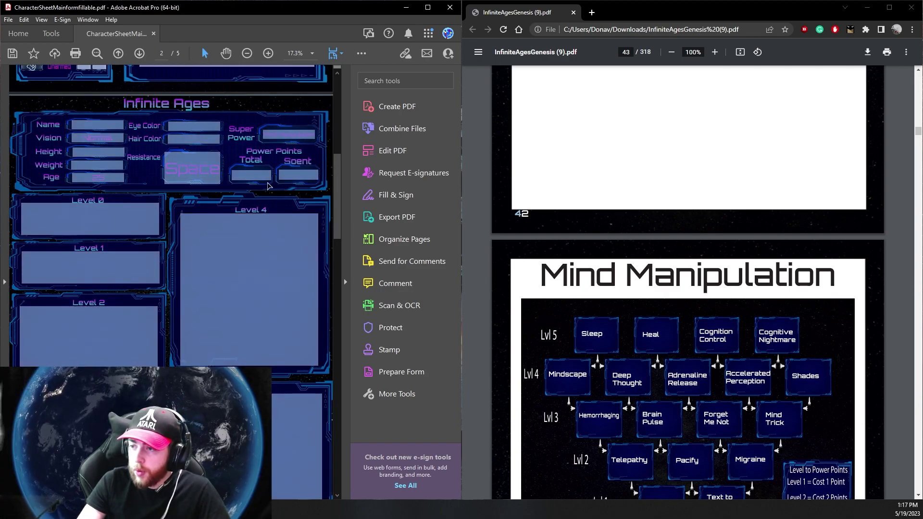
Scroll the rulebook to the full Mind Manipulation tree, then select the Power Points Total field
{"action": "left_click", "coordinate": [635, 296]}
{"action": "scroll", "coordinate": [636, 295], "scroll_direction": "down", "scroll_amount": 4}
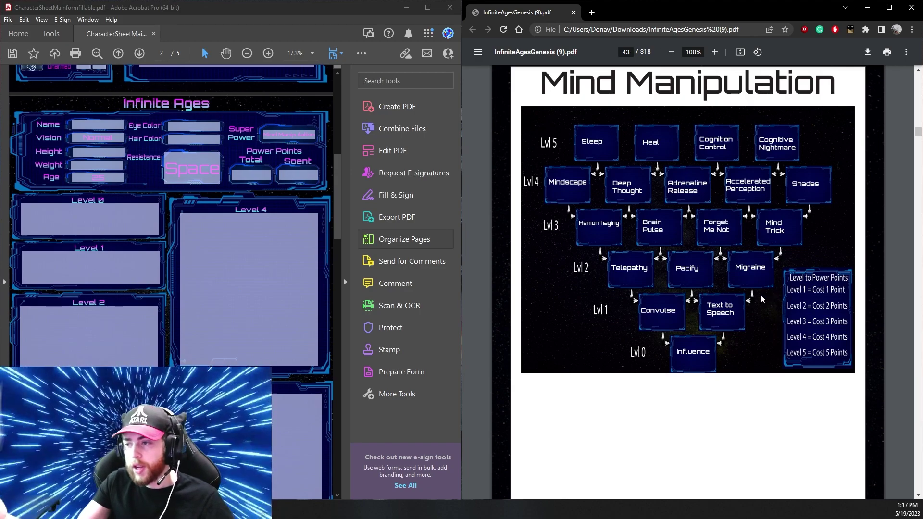
{"action": "left_click", "coordinate": [251, 176]}
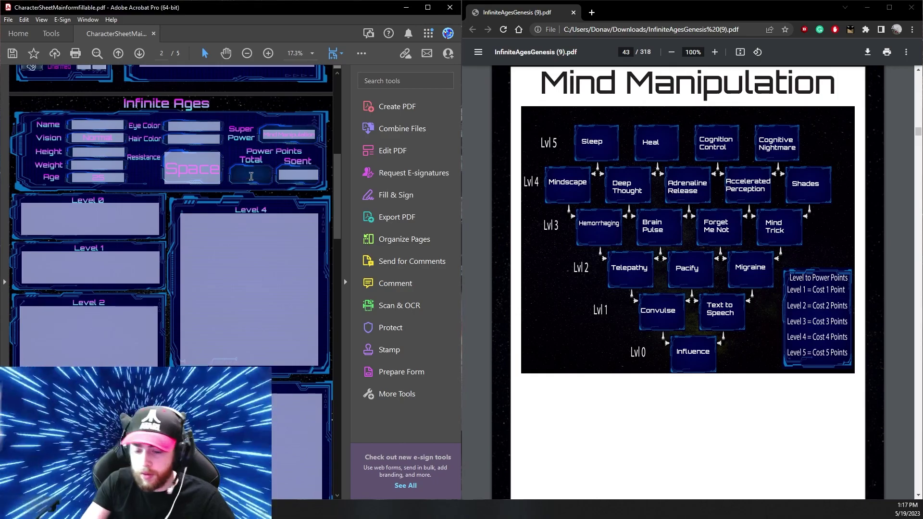
{"action": "key", "text": "Return"}
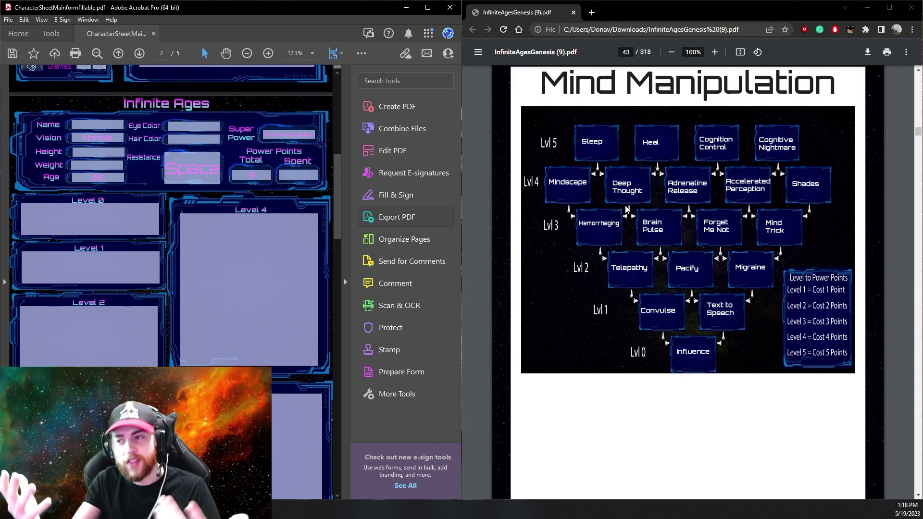
{"action": "key", "text": "Down"}
{"action": "key", "text": "Down"}
{"action": "key", "text": "Down"}
{"action": "key", "text": "Down"}
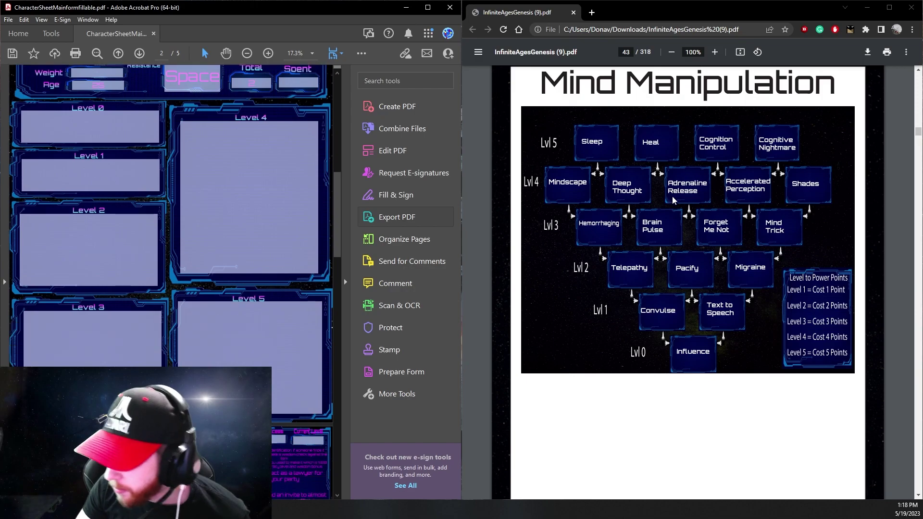
{"action": "key", "text": "Up"}
{"action": "key", "text": "Up"}
{"action": "key", "text": "Up"}
{"action": "key", "text": "Up"}
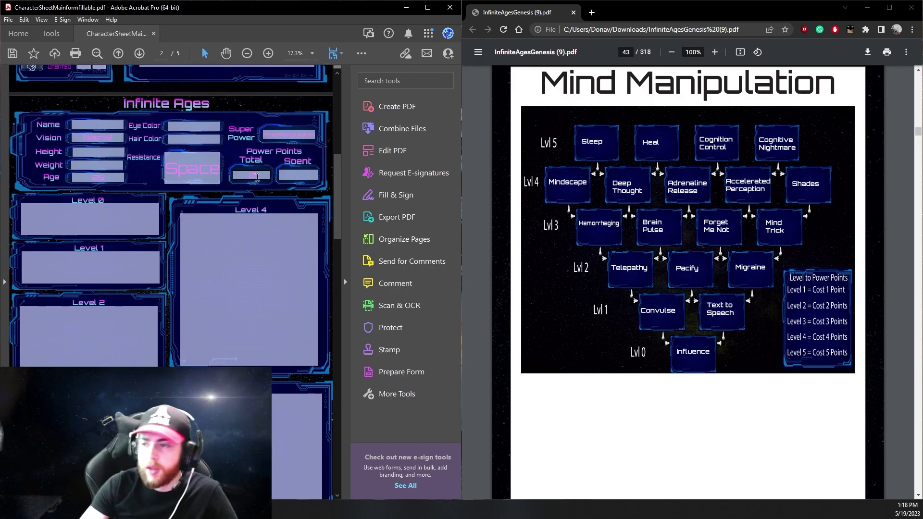
{"action": "left_click", "coordinate": [638, 234]}
{"action": "scroll", "coordinate": [649, 241], "scroll_direction": "down", "scroll_amount": 2}
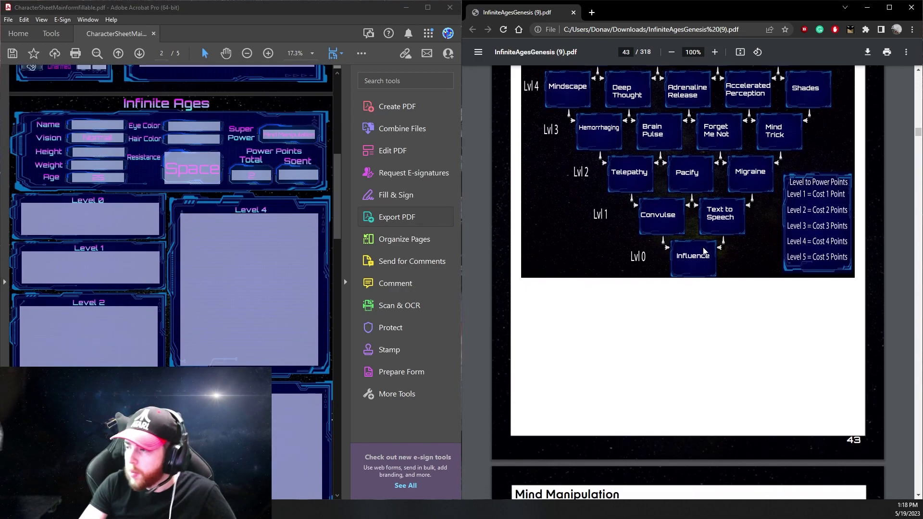
{"action": "scroll", "coordinate": [682, 228], "scroll_direction": "down", "scroll_amount": 4}
{"action": "scroll", "coordinate": [594, 272], "scroll_direction": "down", "scroll_amount": 10}
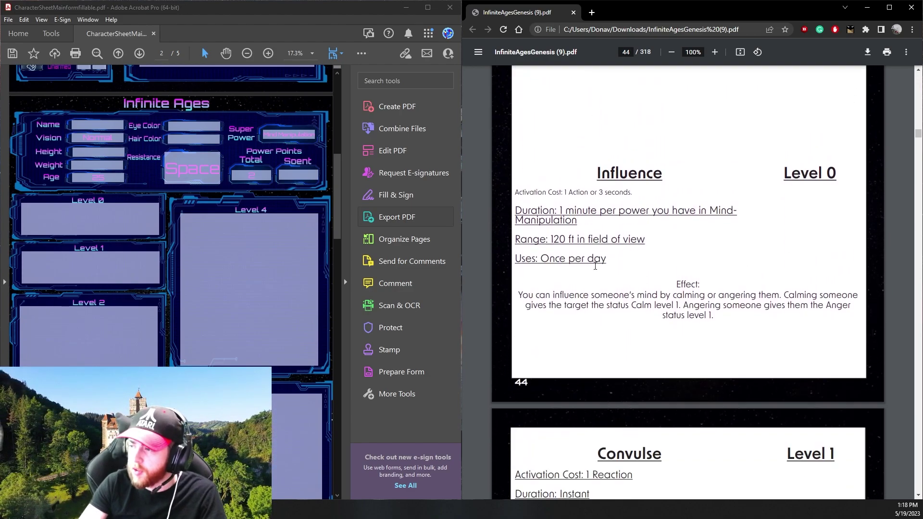
{"action": "scroll", "coordinate": [598, 269], "scroll_direction": "up", "scroll_amount": 16}
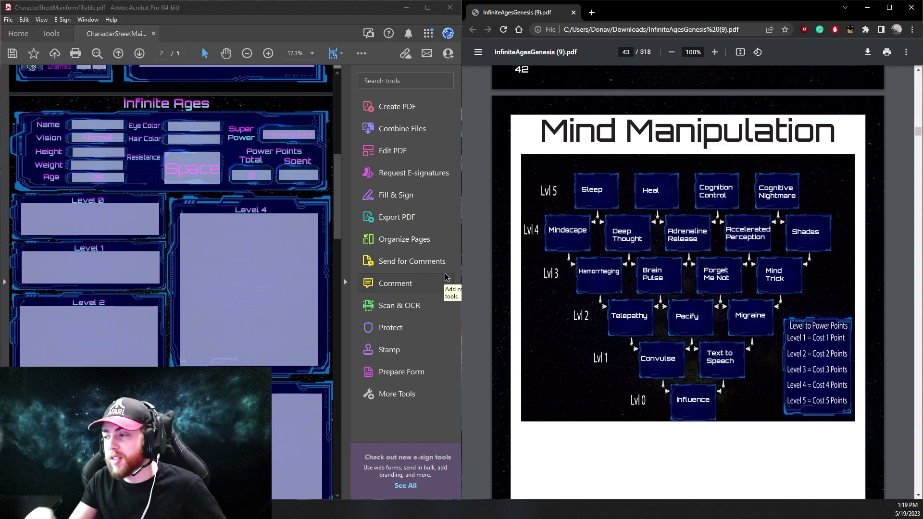
Scroll the rulebook past the Mind Manipulation introduction to Influence Level 0 on page 44
{"action": "scroll", "coordinate": [579, 310], "scroll_direction": "down", "scroll_amount": 8}
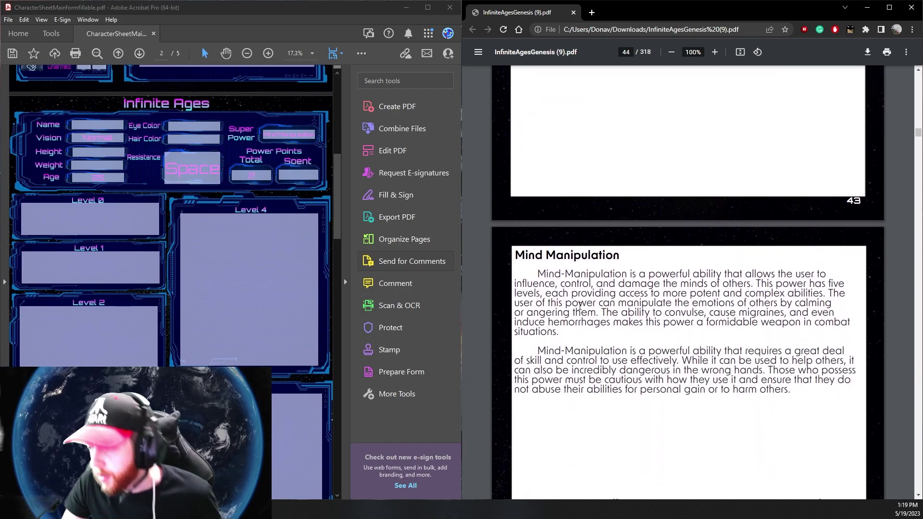
{"action": "scroll", "coordinate": [579, 305], "scroll_direction": "down", "scroll_amount": 2}
{"action": "scroll", "coordinate": [589, 262], "scroll_direction": "up", "scroll_amount": 10}
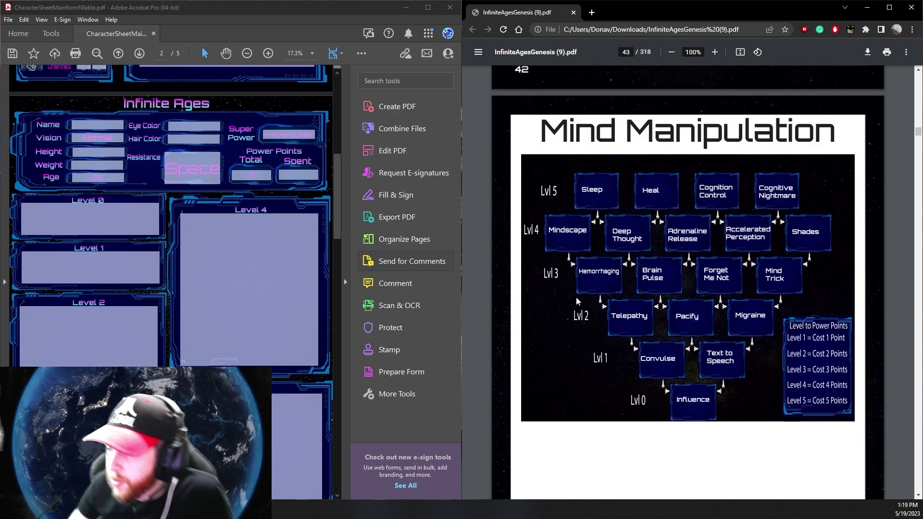
{"action": "scroll", "coordinate": [545, 287], "scroll_direction": "down", "scroll_amount": 3}
{"action": "scroll", "coordinate": [548, 292], "scroll_direction": "up", "scroll_amount": 3}
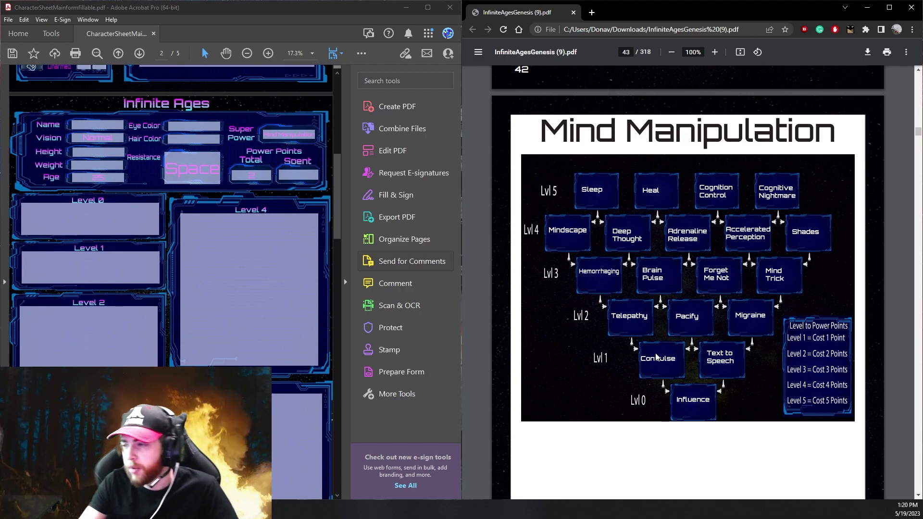
{"action": "scroll", "coordinate": [683, 353], "scroll_direction": "down", "scroll_amount": 3}
{"action": "scroll", "coordinate": [683, 351], "scroll_direction": "down", "scroll_amount": 10}
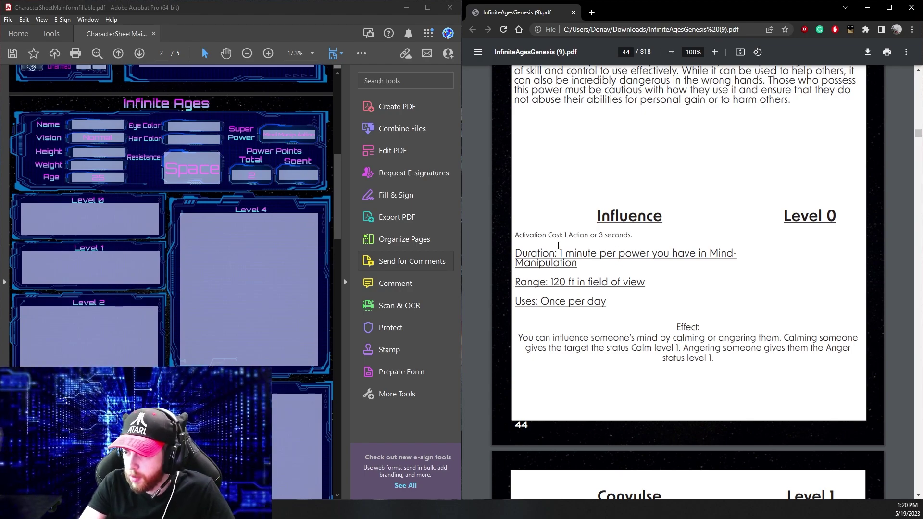
Copy the Influence heading from the rulebook and paste it into the Level 0 box
{"action": "left_click", "coordinate": [95, 211]}
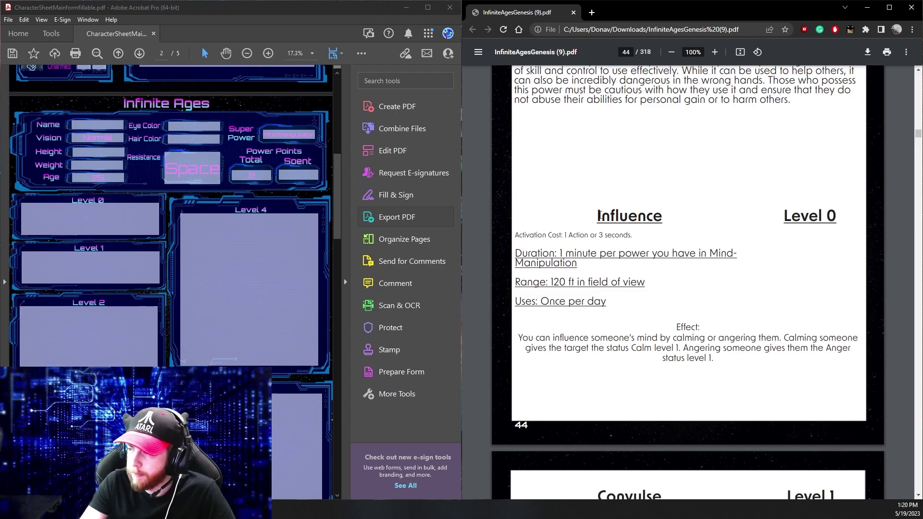
{"action": "left_click_drag", "start_coordinate": [599, 216], "coordinate": [660, 218]}
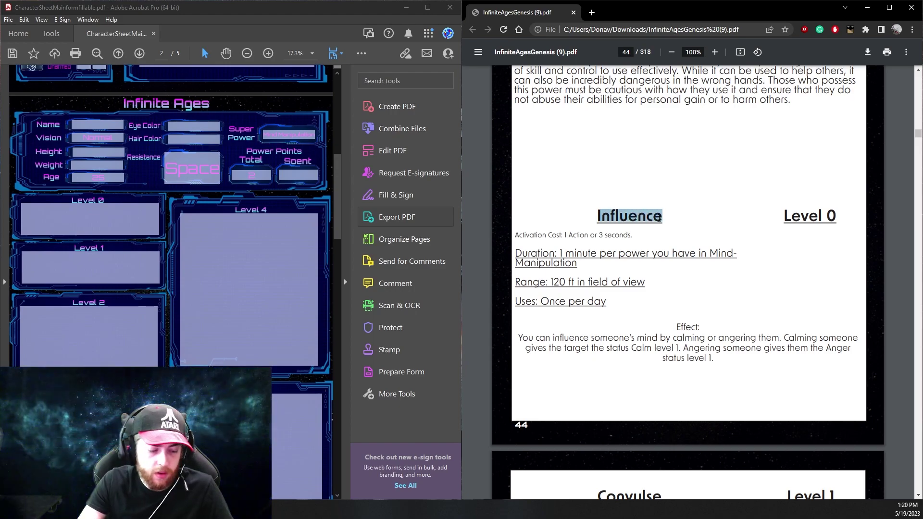
{"action": "key", "text": "ctrl+c"}
{"action": "left_click", "coordinate": [61, 214]}
{"action": "key", "text": "ctrl+v"}
{"action": "left_click", "coordinate": [243, 251]}
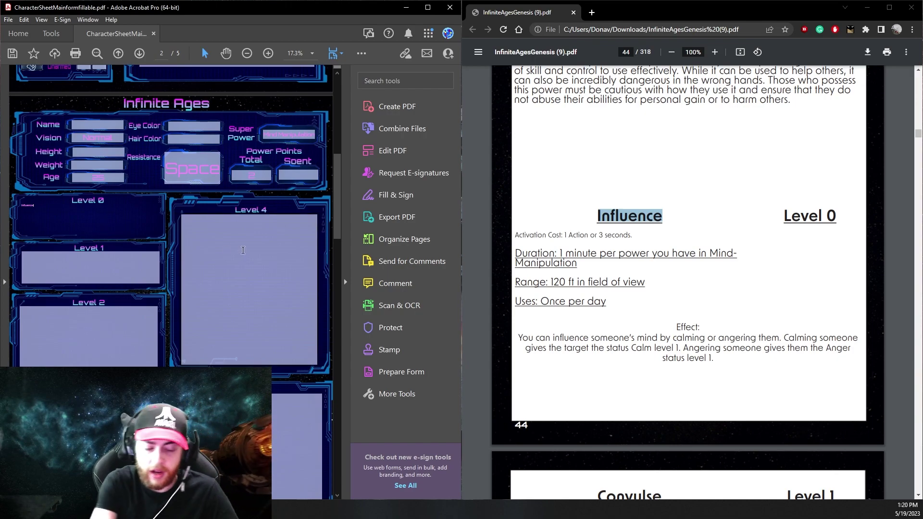
Add Influence's details to the Level 0 box: 120 ft range and uses: 1/day
{"action": "left_click", "coordinate": [546, 236]}
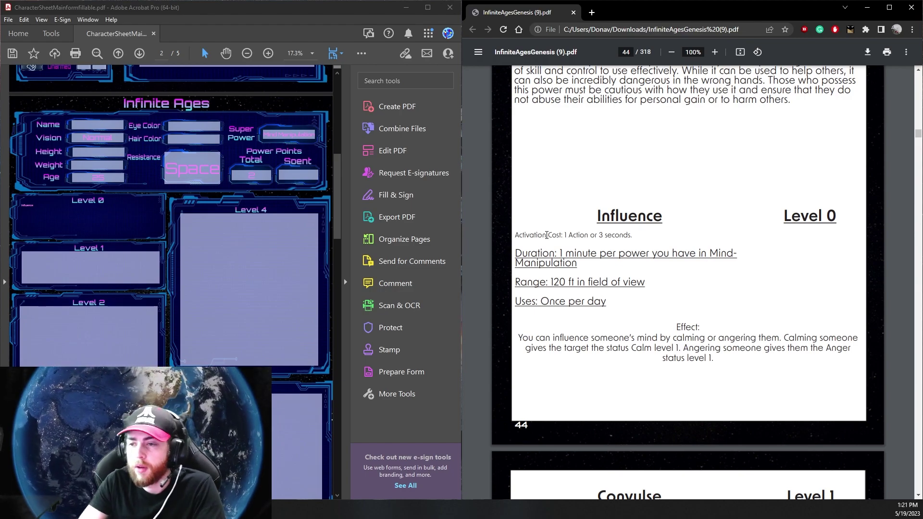
{"action": "left_click", "coordinate": [53, 215]}
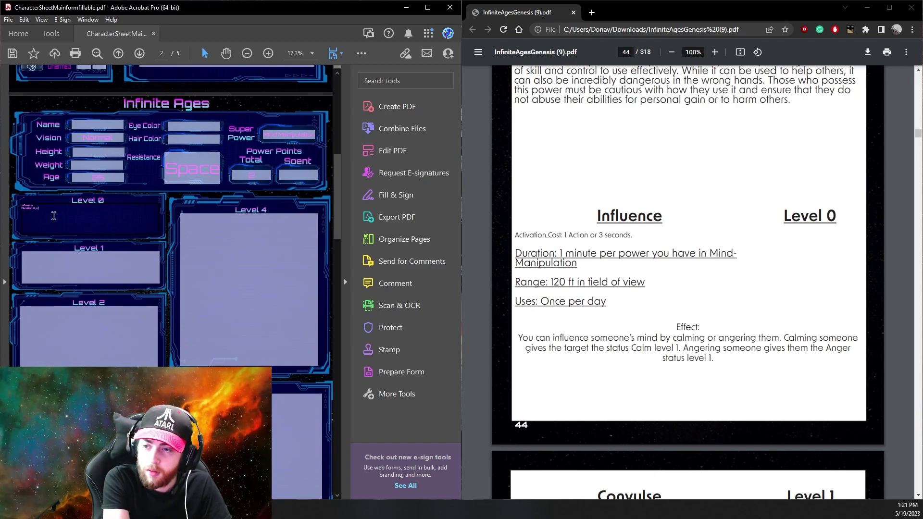
{"action": "type", "text": "1"}
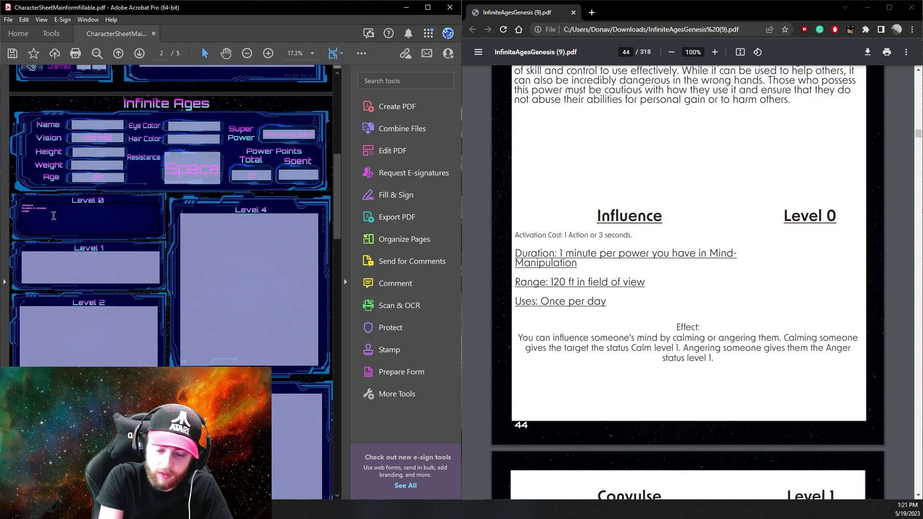
{"action": "type", "text": "0ft"}
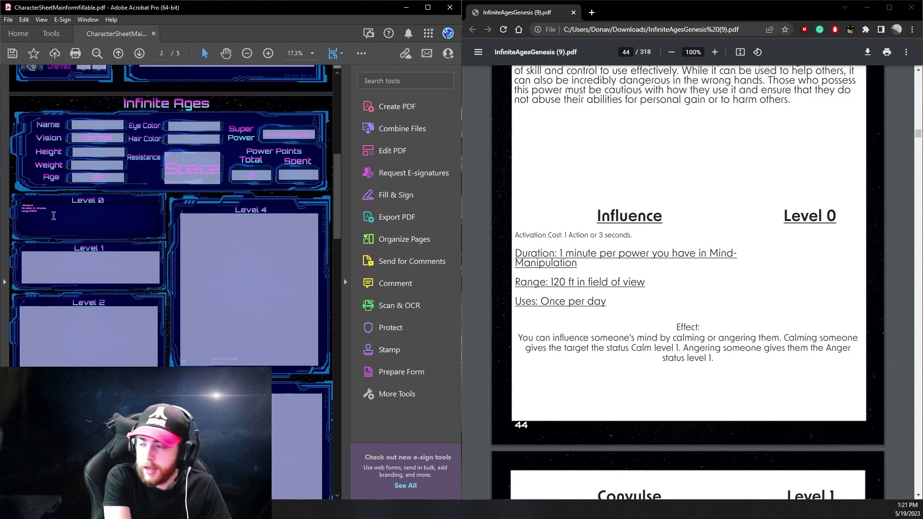
{"action": "type", "text": "uses"}
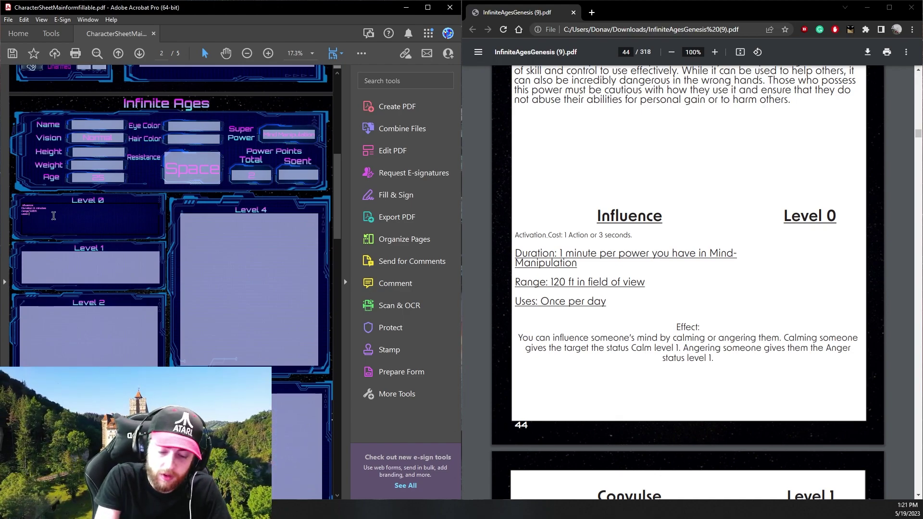
{"action": "type", "text": ": 1/day"}
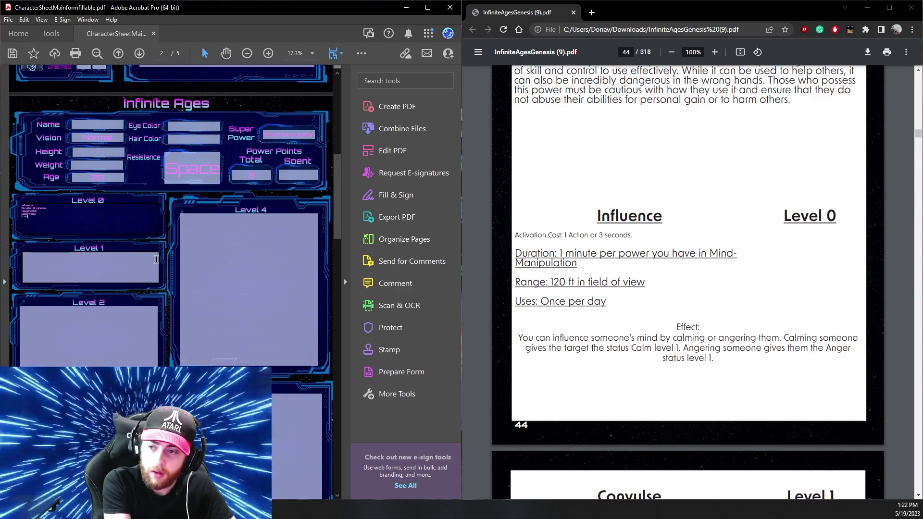
{"action": "type", "text": "or anger"}
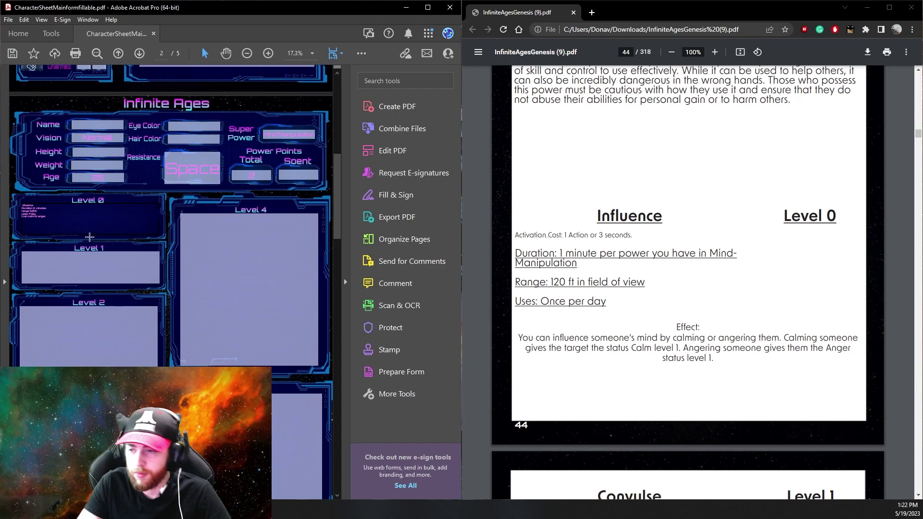
{"action": "left_click_drag", "start_coordinate": [684, 348], "coordinate": [688, 349]}
Type 'Convulse' into the Level 1 power box and commit the entry
{"action": "scroll", "coordinate": [688, 349], "scroll_direction": "down", "scroll_amount": 6}
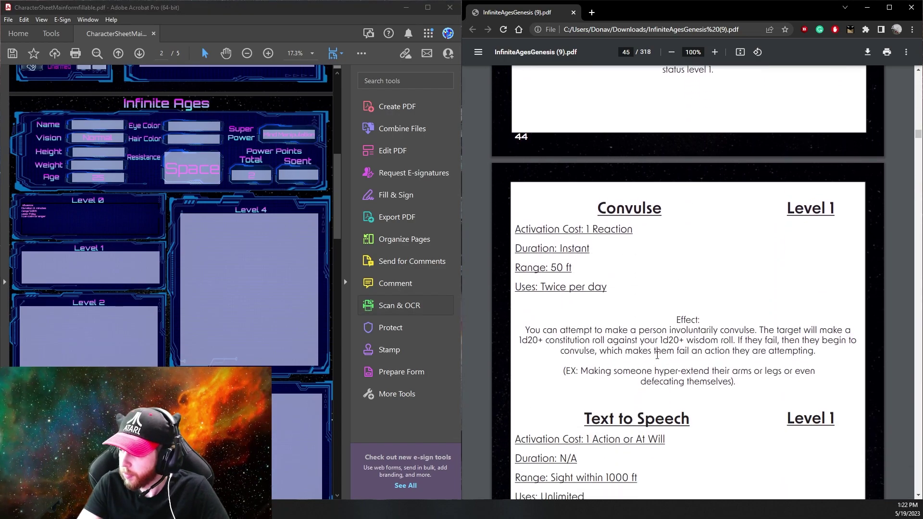
{"action": "left_click", "coordinate": [109, 260]}
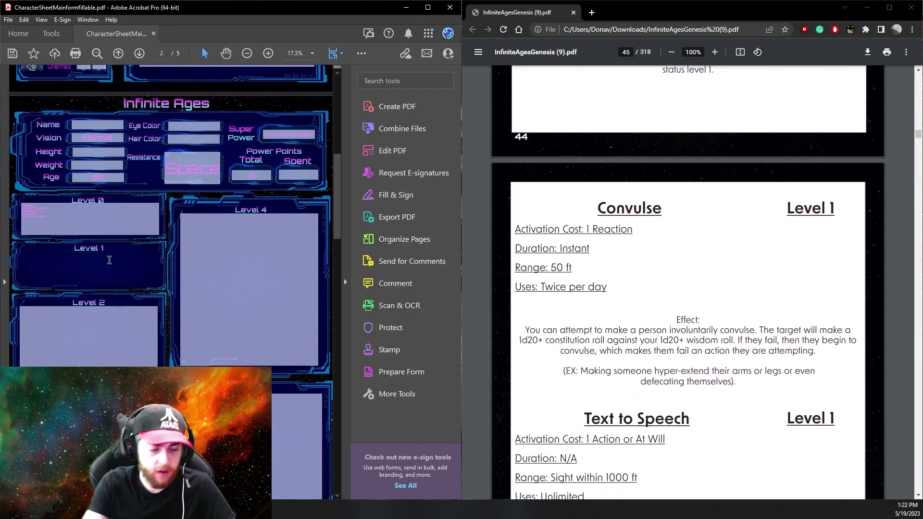
{"action": "type", "text": "Convulse"}
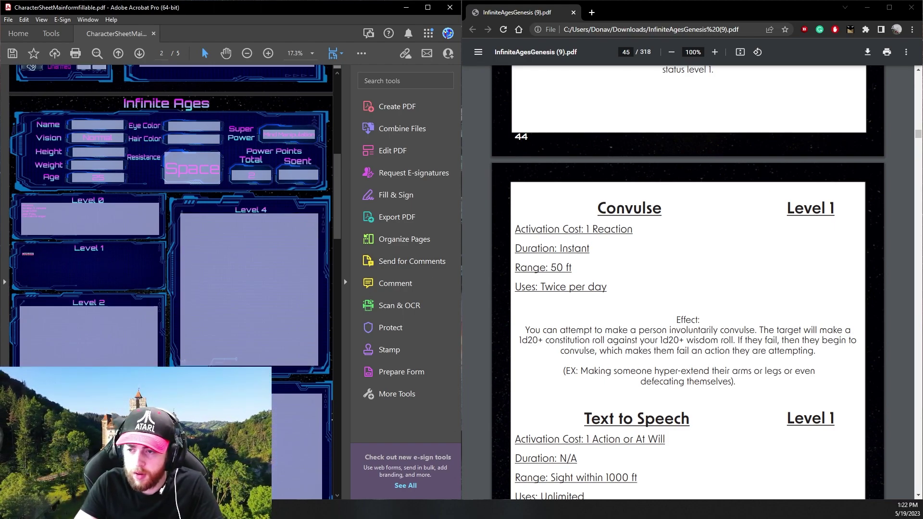
{"action": "key", "text": "BackSpace"}
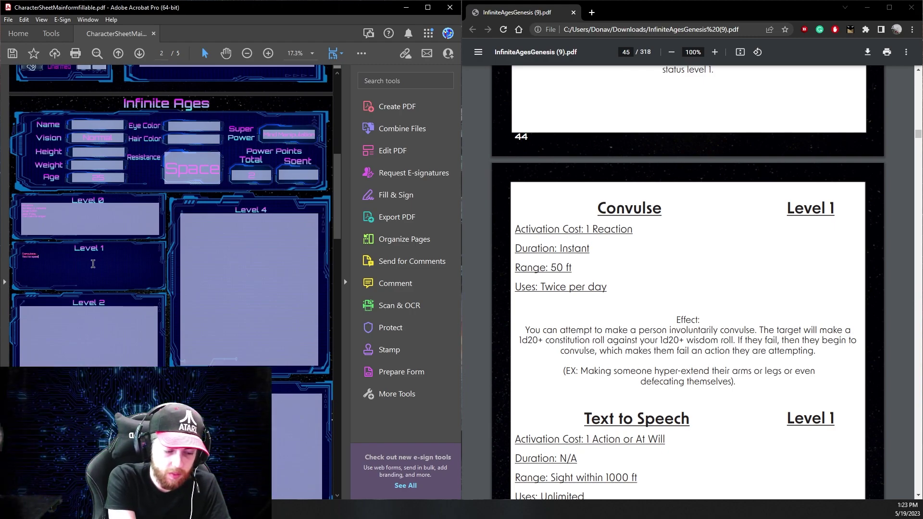
{"action": "left_click", "coordinate": [175, 289]}
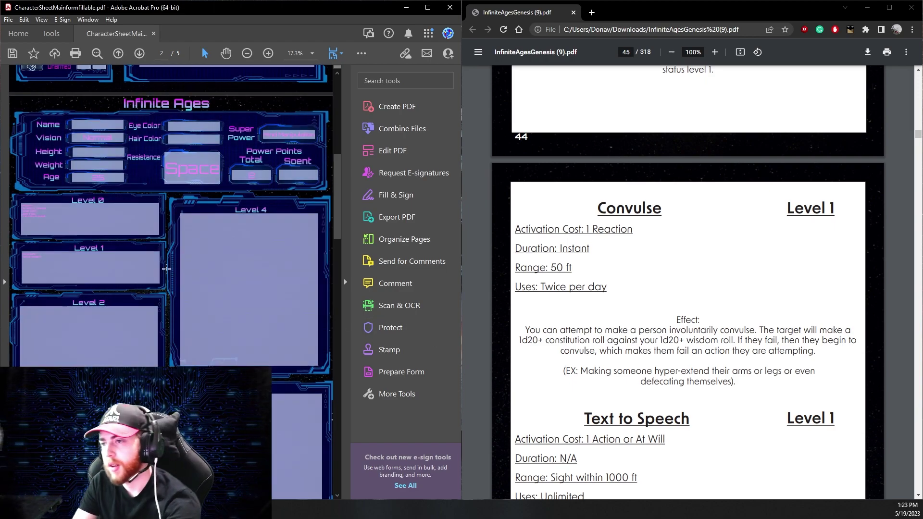
{"action": "left_click", "coordinate": [132, 263]}
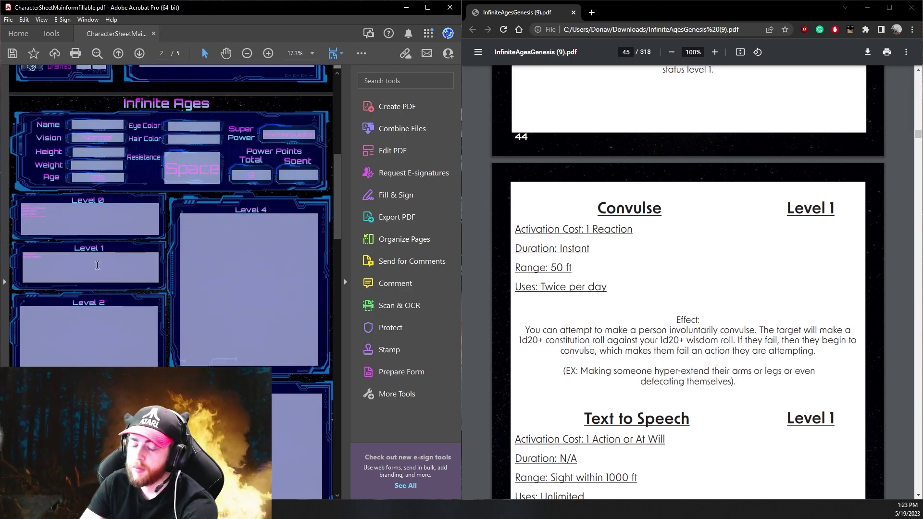
{"action": "left_click", "coordinate": [300, 223]}
{"action": "left_click", "coordinate": [115, 230]}
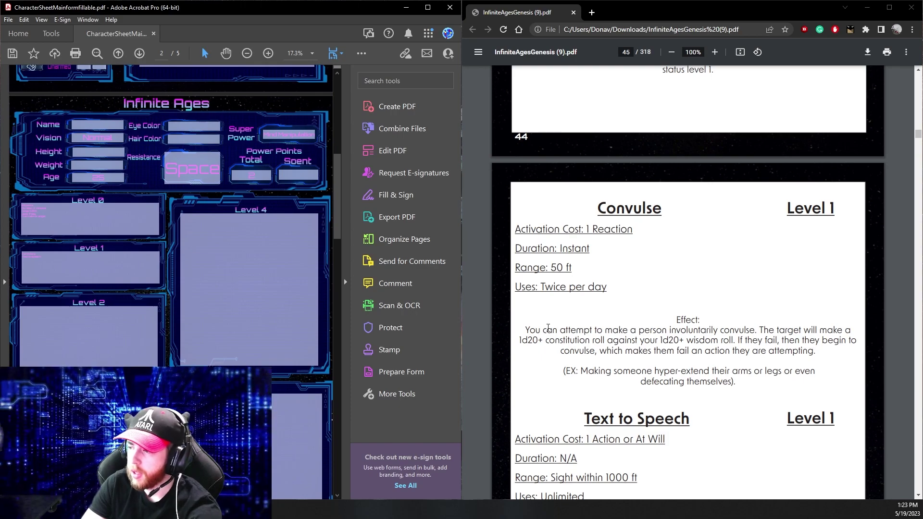
{"action": "left_click", "coordinate": [202, 300]}
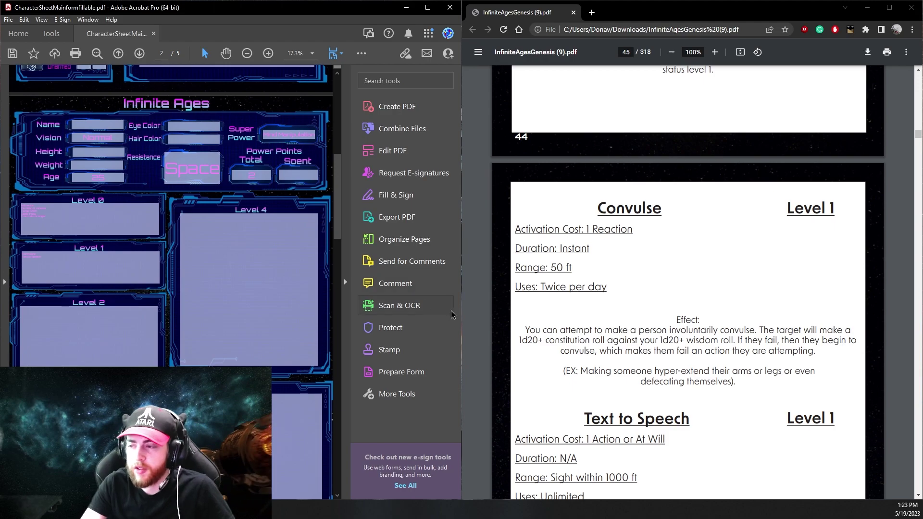
{"action": "left_click", "coordinate": [571, 327]}
Scroll page 45 past Convulse to the Text to Speech entry and select its heading
{"action": "scroll", "coordinate": [571, 326], "scroll_direction": "down", "scroll_amount": 2}
{"action": "scroll", "coordinate": [571, 326], "scroll_direction": "down", "scroll_amount": 3}
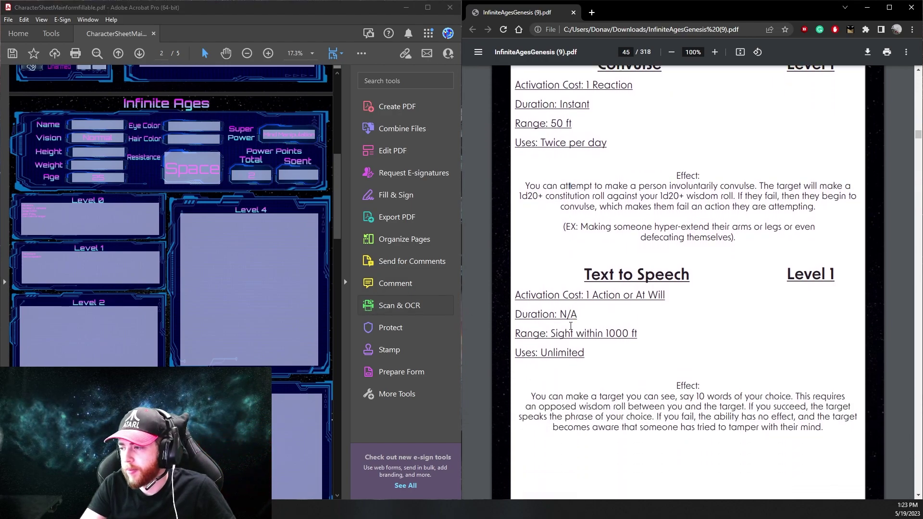
{"action": "scroll", "coordinate": [637, 253], "scroll_direction": "up", "scroll_amount": 2}
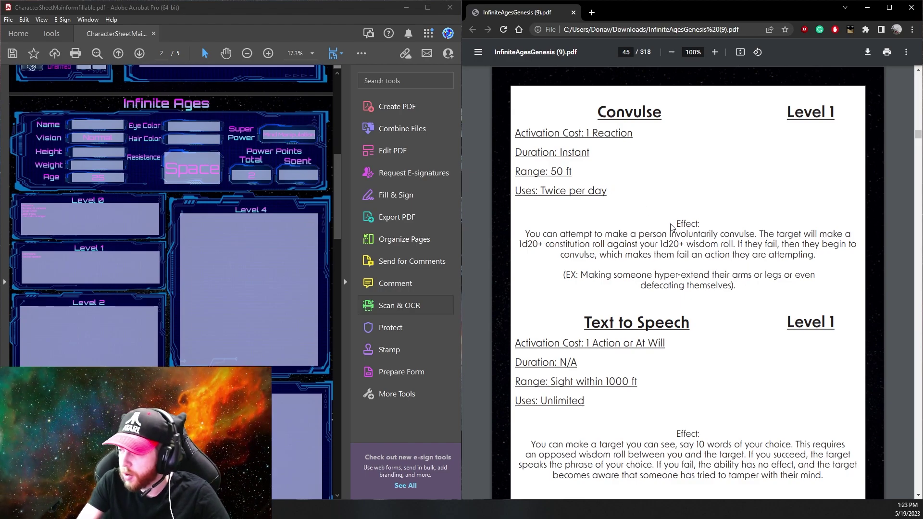
{"action": "scroll", "coordinate": [657, 253], "scroll_direction": "down", "scroll_amount": 1}
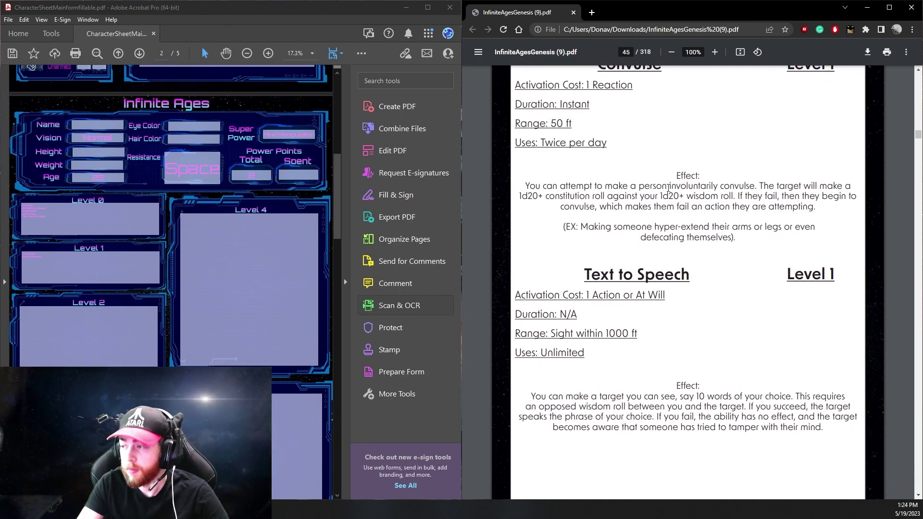
{"action": "scroll", "coordinate": [551, 200], "scroll_direction": "up", "scroll_amount": 2}
{"action": "left_click_drag", "start_coordinate": [545, 232], "coordinate": [605, 239]}
{"action": "left_click", "coordinate": [558, 257]}
{"action": "scroll", "coordinate": [568, 252], "scroll_direction": "down", "scroll_amount": 2}
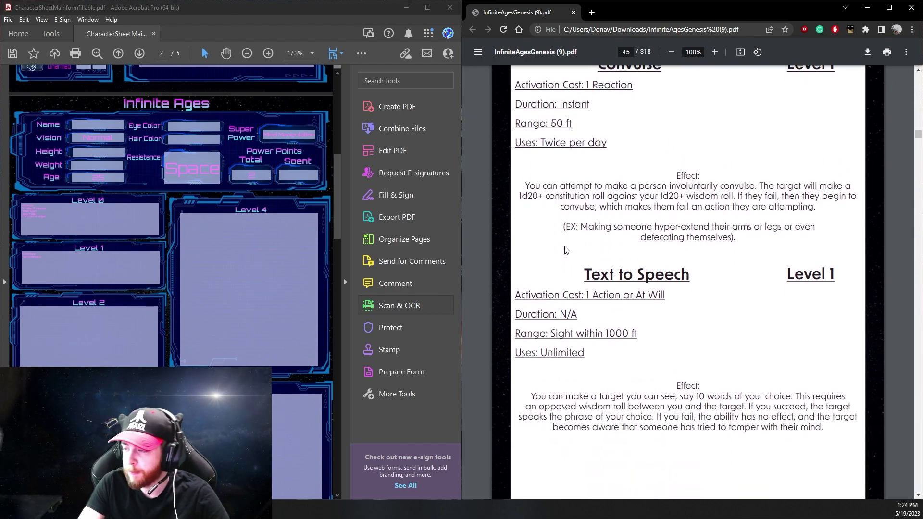
{"action": "scroll", "coordinate": [565, 250], "scroll_direction": "down", "scroll_amount": 2}
{"action": "left_click_drag", "start_coordinate": [595, 179], "coordinate": [683, 182]}
{"action": "left_click", "coordinate": [593, 221]}
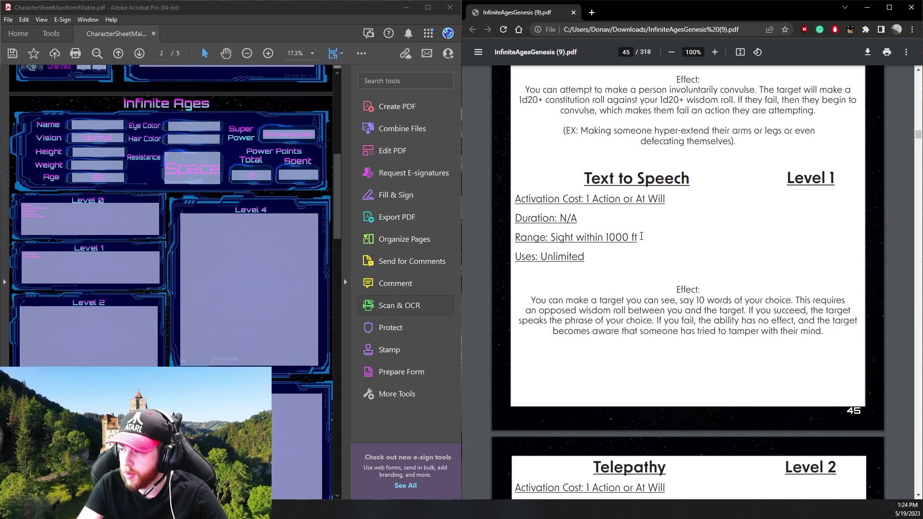
{"action": "left_click_drag", "start_coordinate": [559, 238], "coordinate": [621, 238]}
{"action": "left_click_drag", "start_coordinate": [535, 257], "coordinate": [575, 263]}
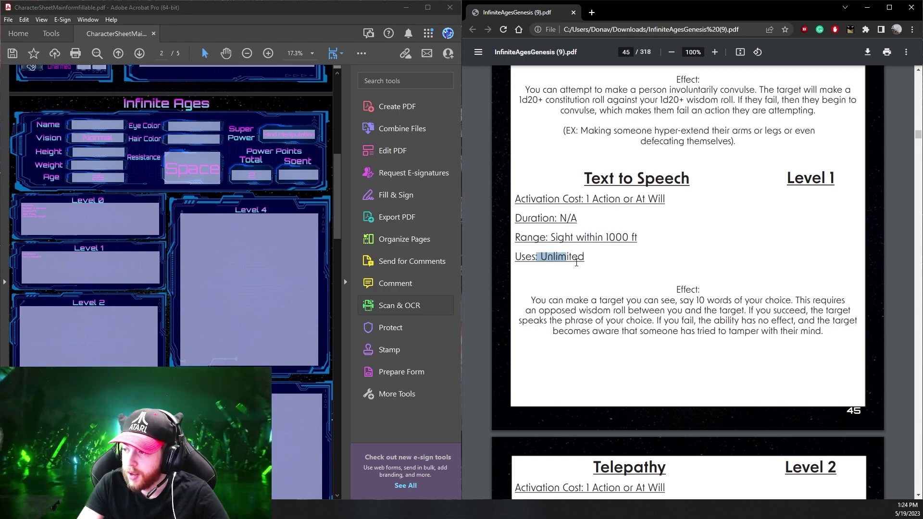
{"action": "left_click_drag", "start_coordinate": [576, 202], "coordinate": [665, 201]}
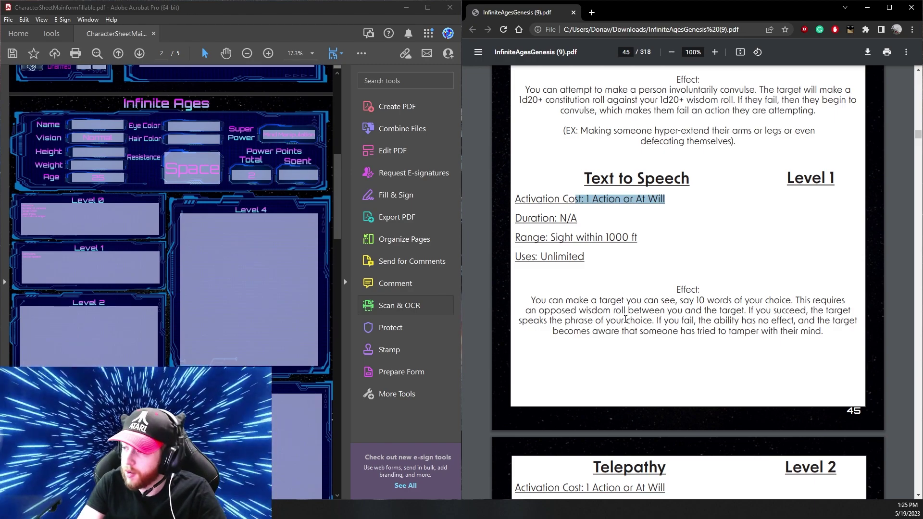
Scroll and drag the rulebook down past the powers list to the skills introduction pages
{"action": "scroll", "coordinate": [627, 317], "scroll_direction": "down", "scroll_amount": 1}
{"action": "scroll", "coordinate": [627, 318], "scroll_direction": "up", "scroll_amount": 3}
{"action": "scroll", "coordinate": [620, 303], "scroll_direction": "down", "scroll_amount": 20}
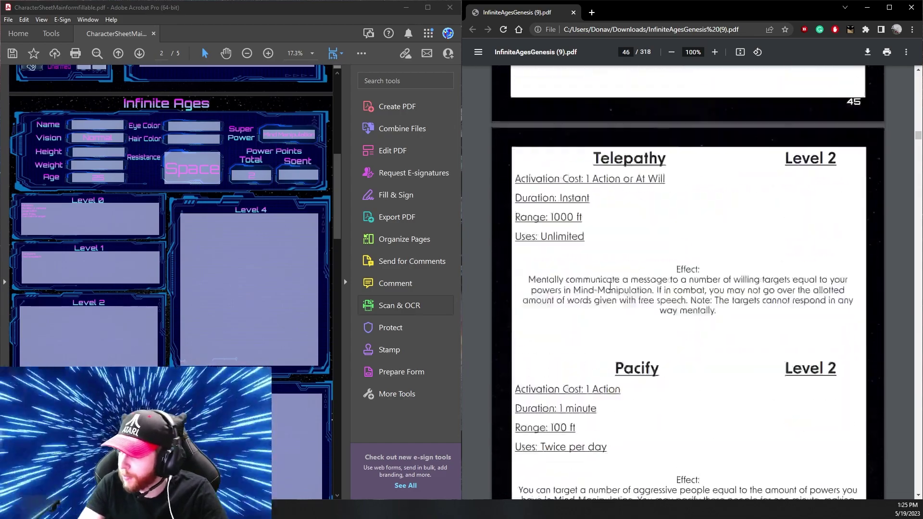
{"action": "scroll", "coordinate": [607, 277], "scroll_direction": "down", "scroll_amount": 20}
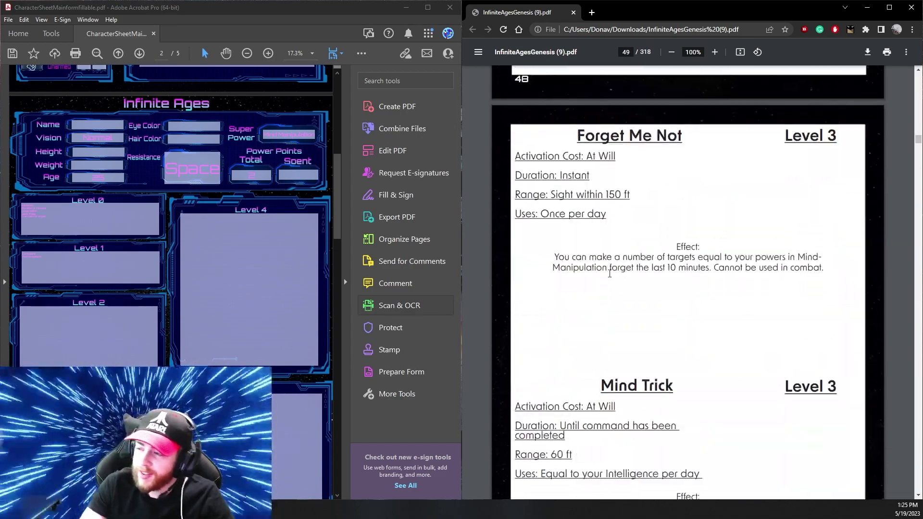
{"action": "scroll", "coordinate": [608, 269], "scroll_direction": "down", "scroll_amount": 15}
{"action": "left_click_drag", "start_coordinate": [919, 146], "coordinate": [917, 289]}
Scroll the character sheet up from page 2 to the top of page 1
{"action": "scroll", "coordinate": [742, 293], "scroll_direction": "up", "scroll_amount": 5}
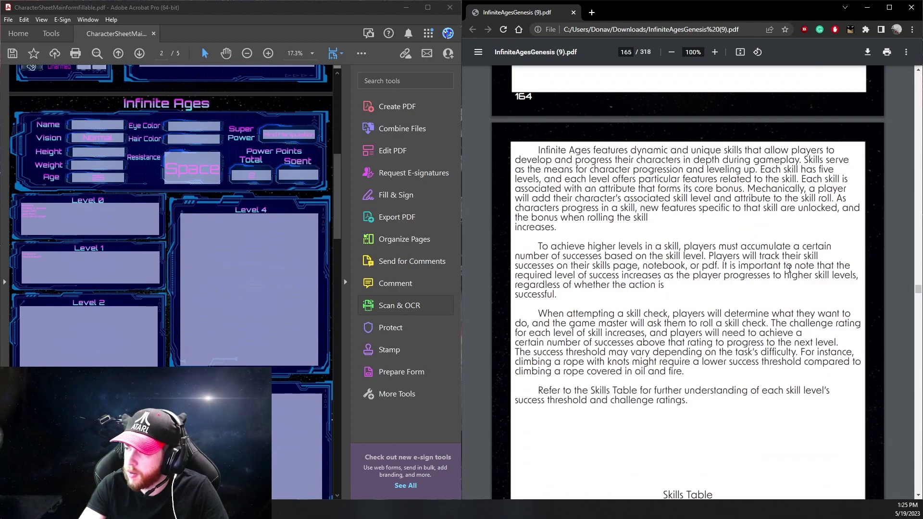
{"action": "scroll", "coordinate": [785, 273], "scroll_direction": "up", "scroll_amount": 8}
{"action": "scroll", "coordinate": [786, 273], "scroll_direction": "down", "scroll_amount": 10}
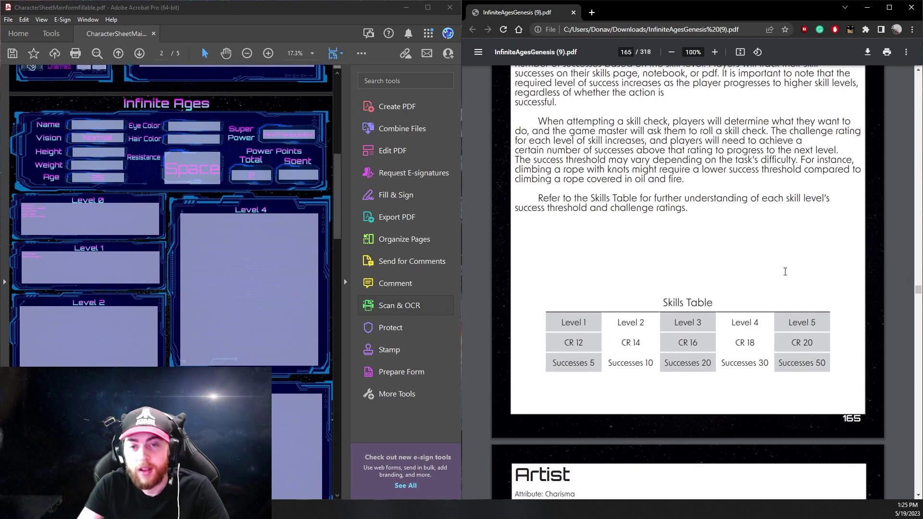
{"action": "scroll", "coordinate": [785, 272], "scroll_direction": "up", "scroll_amount": 1}
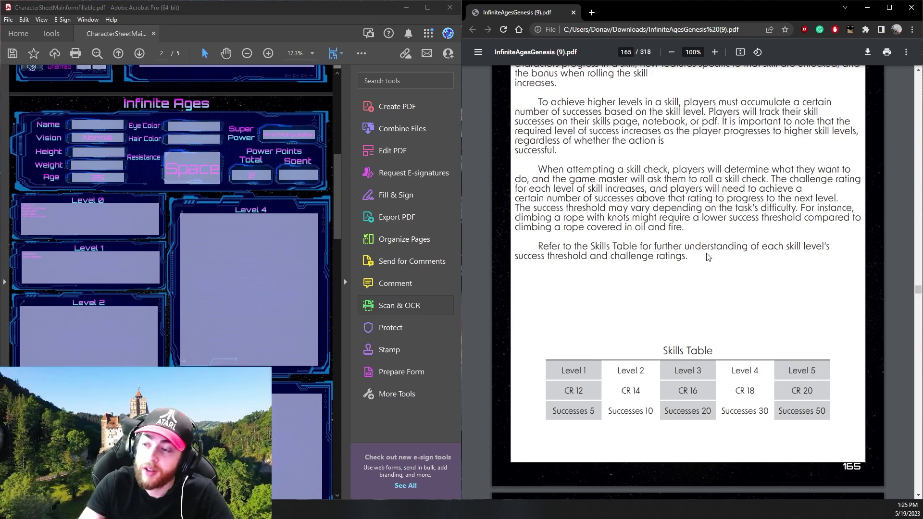
{"action": "left_click", "coordinate": [174, 211]}
{"action": "scroll", "coordinate": [173, 210], "scroll_direction": "up", "scroll_amount": 4}
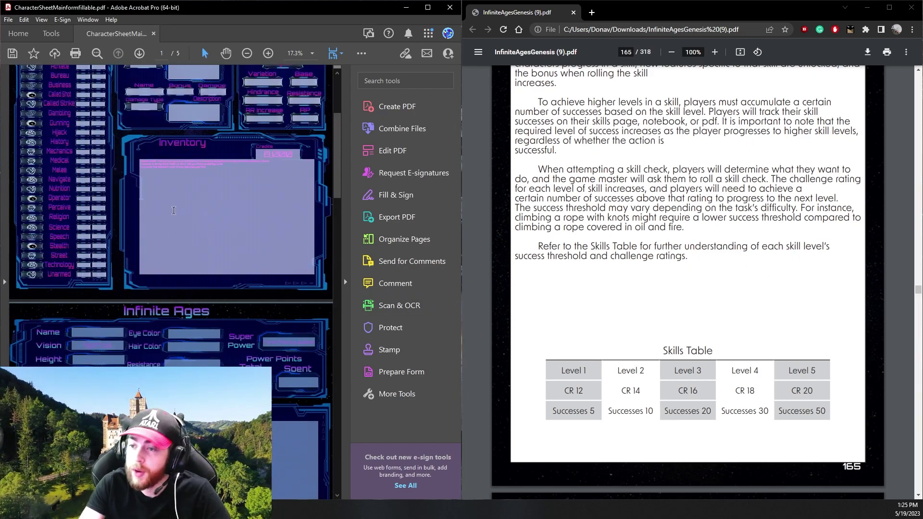
{"action": "scroll", "coordinate": [174, 210], "scroll_direction": "up", "scroll_amount": 4}
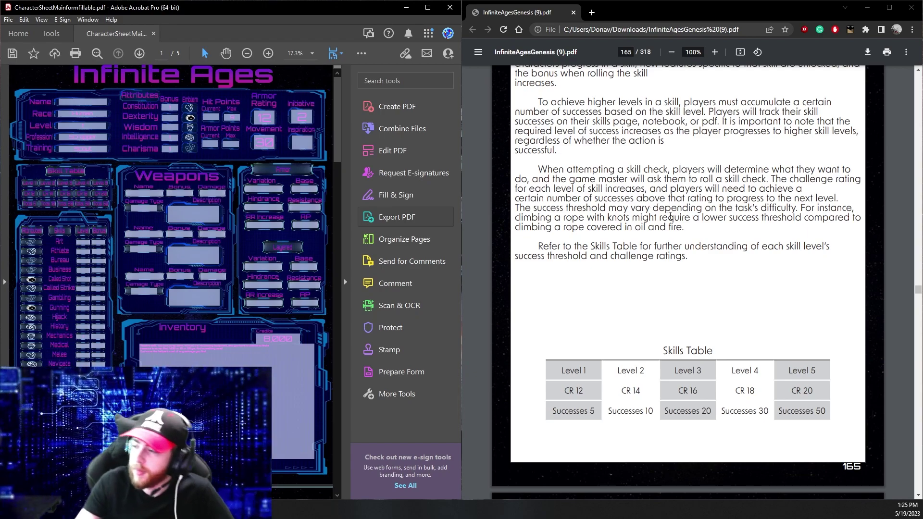
{"action": "left_click_drag", "start_coordinate": [664, 350], "coordinate": [706, 350]}
{"action": "left_click", "coordinate": [597, 376]}
{"action": "left_click_drag", "start_coordinate": [568, 370], "coordinate": [733, 376]}
{"action": "left_click", "coordinate": [611, 381]}
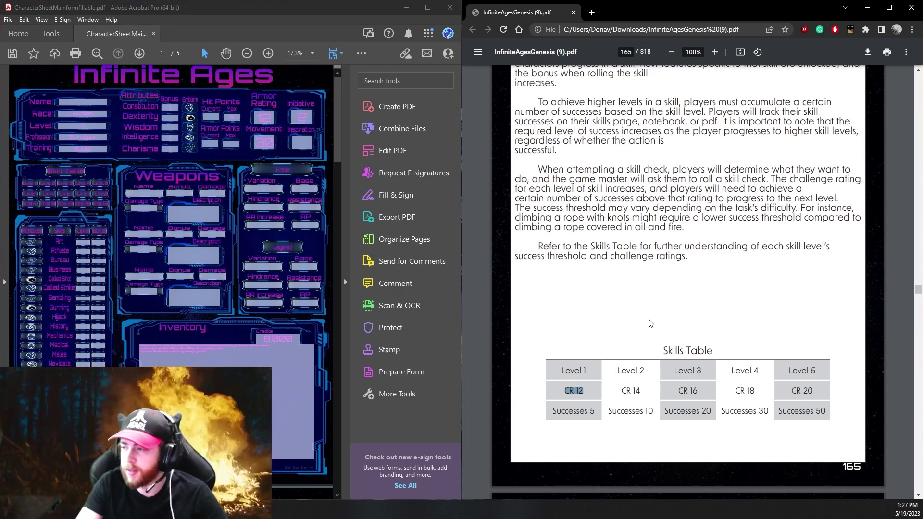
{"action": "scroll", "coordinate": [647, 324], "scroll_direction": "down", "scroll_amount": 2}
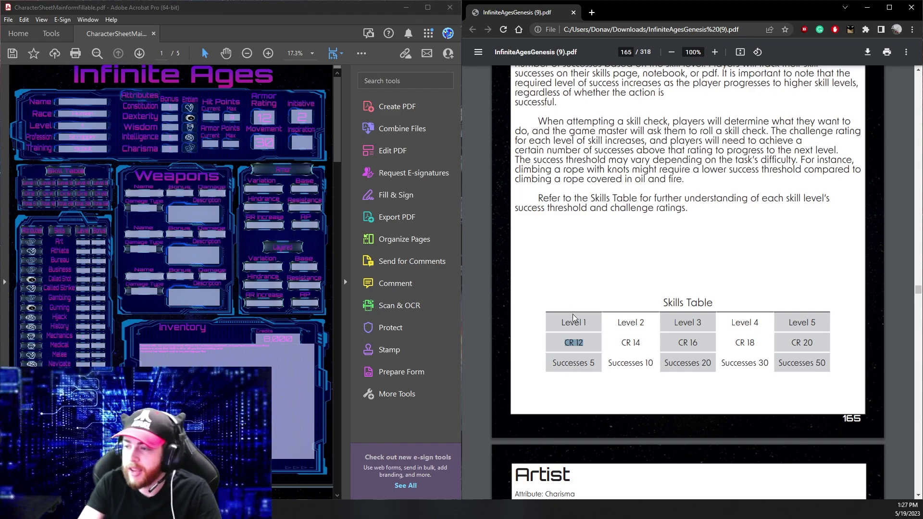
Scroll the form down through pages 3–5, then back up to the top of page 3
{"action": "left_click", "coordinate": [219, 318]}
{"action": "scroll", "coordinate": [215, 315], "scroll_direction": "down", "scroll_amount": 3}
{"action": "scroll", "coordinate": [215, 315], "scroll_direction": "down", "scroll_amount": 10}
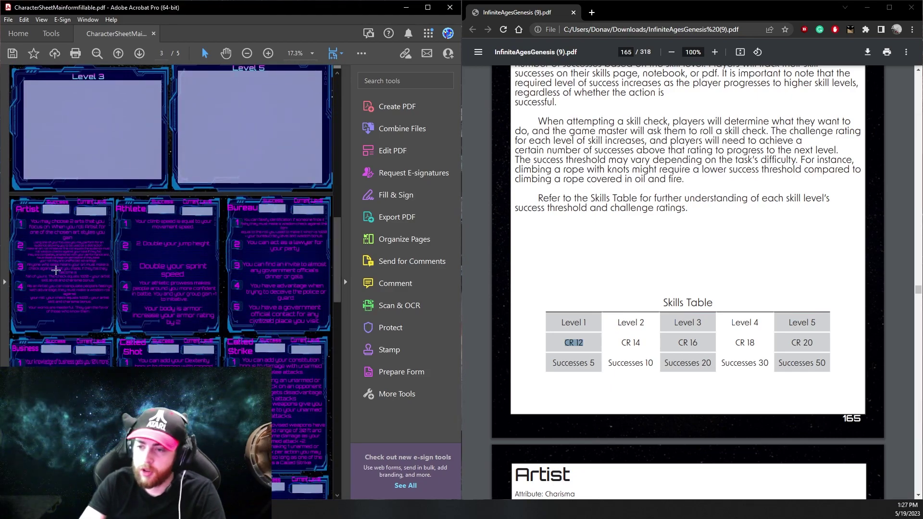
{"action": "scroll", "coordinate": [63, 237], "scroll_direction": "down", "scroll_amount": 3}
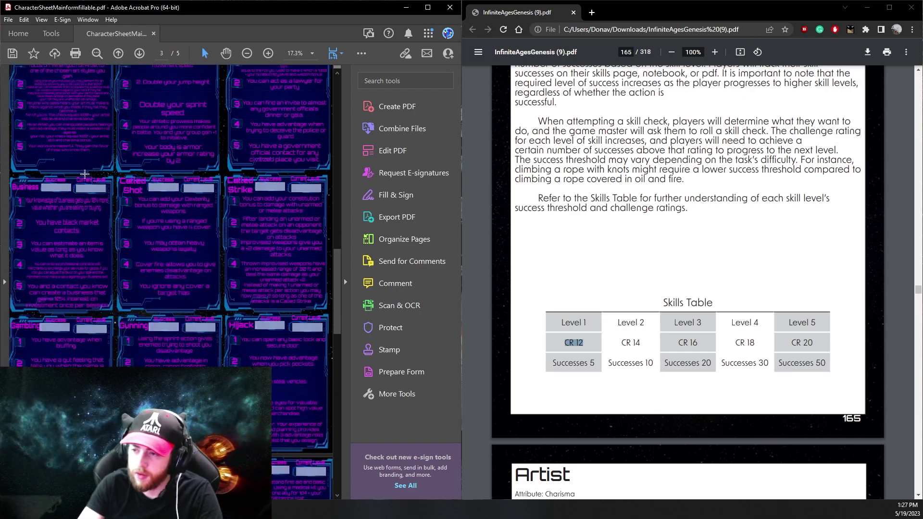
{"action": "scroll", "coordinate": [142, 217], "scroll_direction": "down", "scroll_amount": 12}
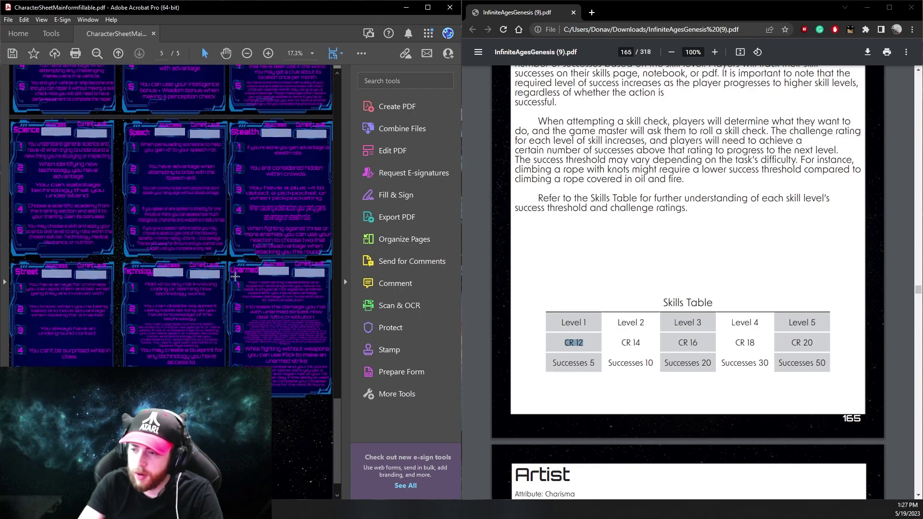
{"action": "scroll", "coordinate": [226, 286], "scroll_direction": "up", "scroll_amount": 15}
{"action": "scroll", "coordinate": [224, 289], "scroll_direction": "up", "scroll_amount": 8}
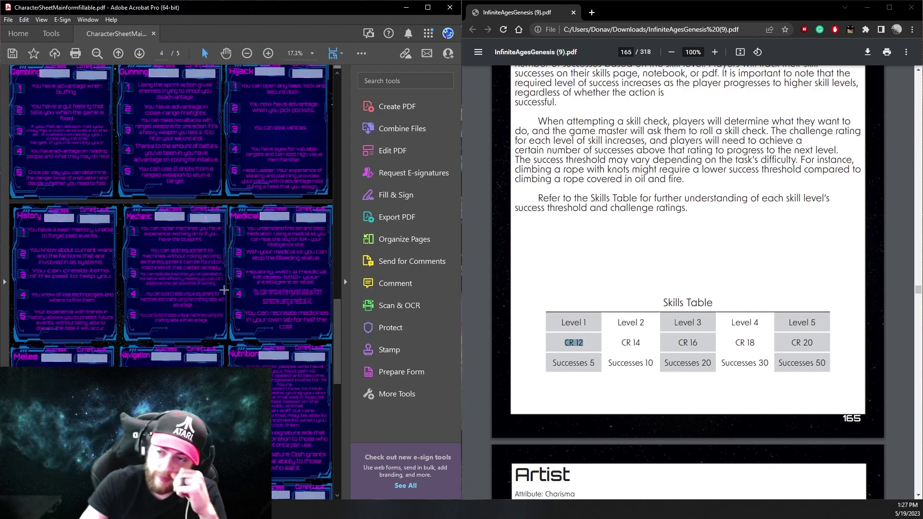
{"action": "scroll", "coordinate": [46, 327], "scroll_direction": "up", "scroll_amount": 5}
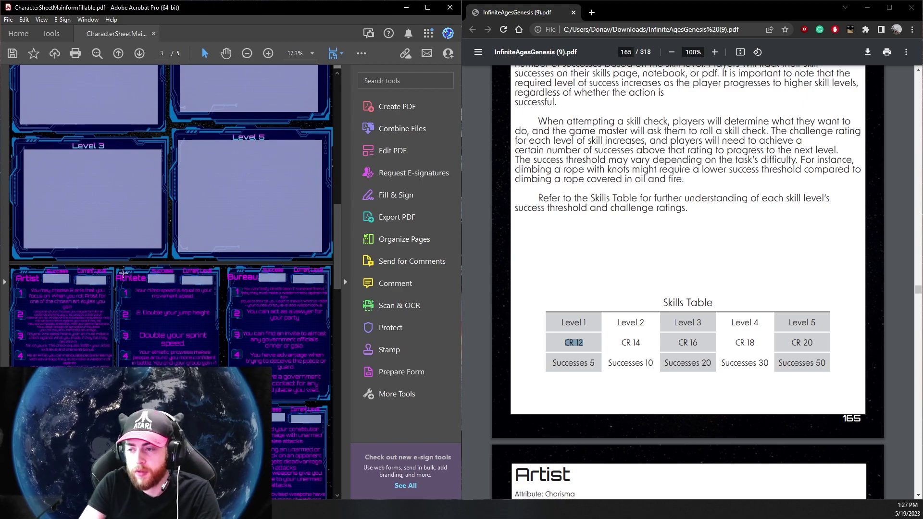
Dismiss the form's zoom choices, scroll the rulebook to Athlete, and highlight its level 1 climb rule
{"action": "left_click", "coordinate": [312, 53]}
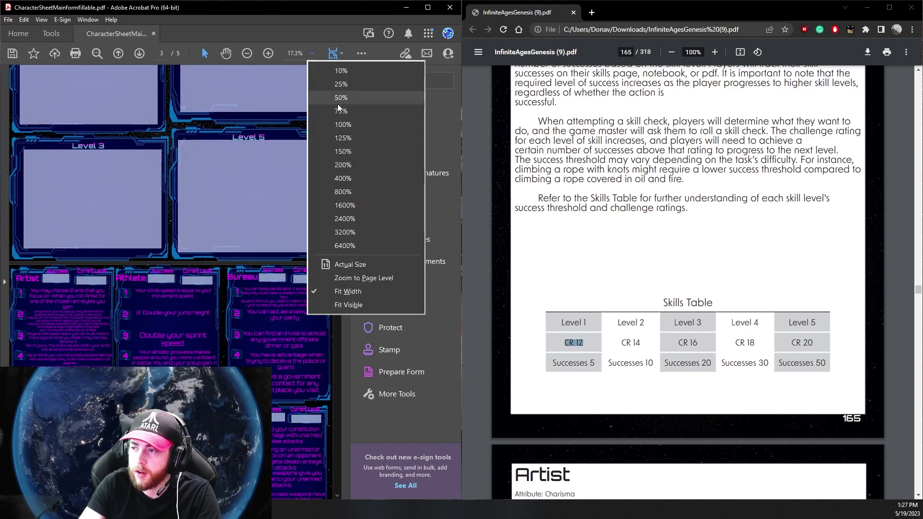
{"action": "left_click", "coordinate": [611, 201]}
{"action": "scroll", "coordinate": [610, 202], "scroll_direction": "down", "scroll_amount": 7}
{"action": "scroll", "coordinate": [610, 202], "scroll_direction": "down", "scroll_amount": 5}
{"action": "scroll", "coordinate": [613, 206], "scroll_direction": "up", "scroll_amount": 4}
{"action": "scroll", "coordinate": [615, 215], "scroll_direction": "down", "scroll_amount": 4}
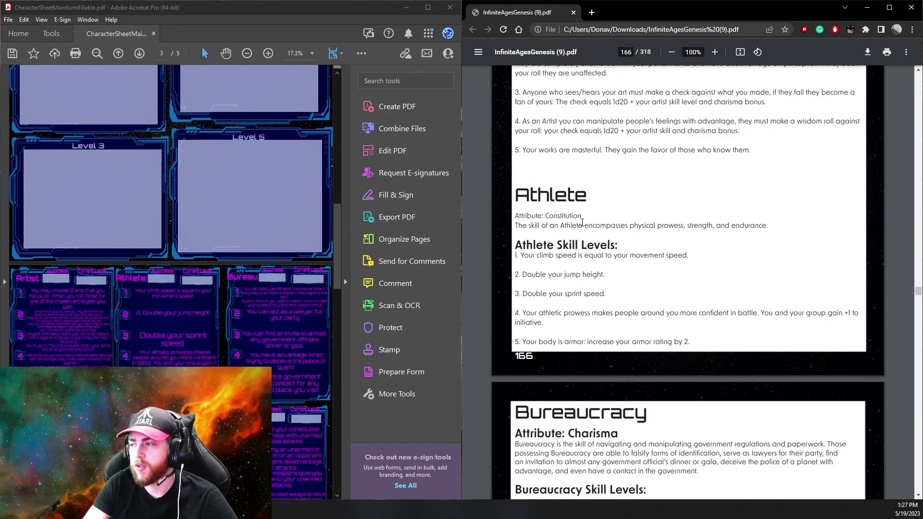
{"action": "left_click_drag", "start_coordinate": [533, 256], "coordinate": [628, 260]}
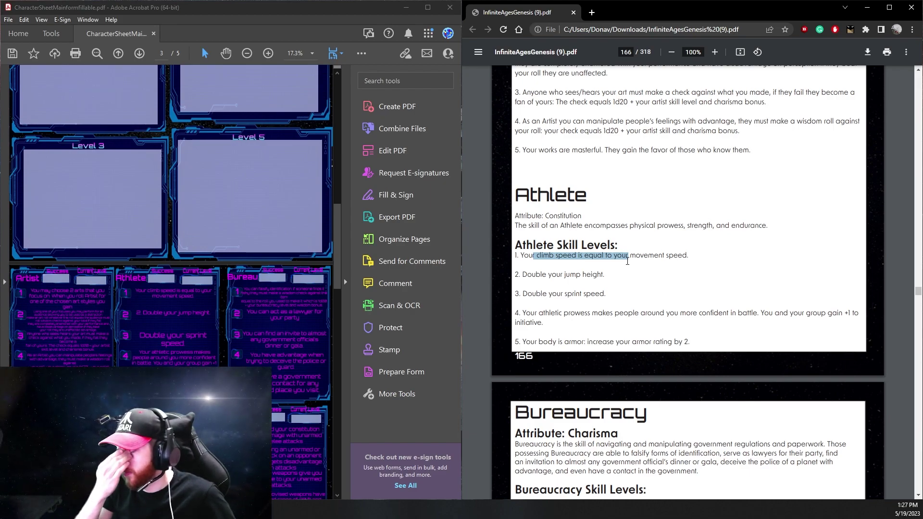
{"action": "scroll", "coordinate": [627, 258], "scroll_direction": "up", "scroll_amount": 3}
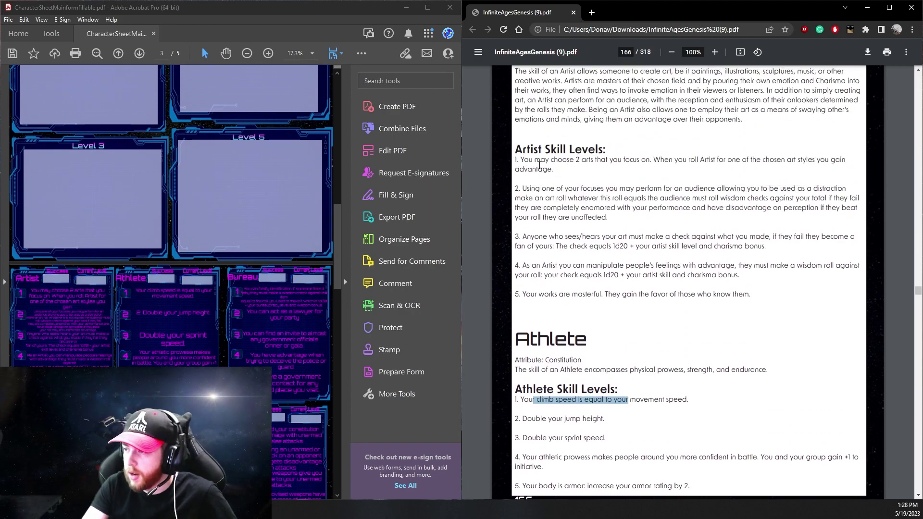
{"action": "scroll", "coordinate": [540, 164], "scroll_direction": "down", "scroll_amount": 3}
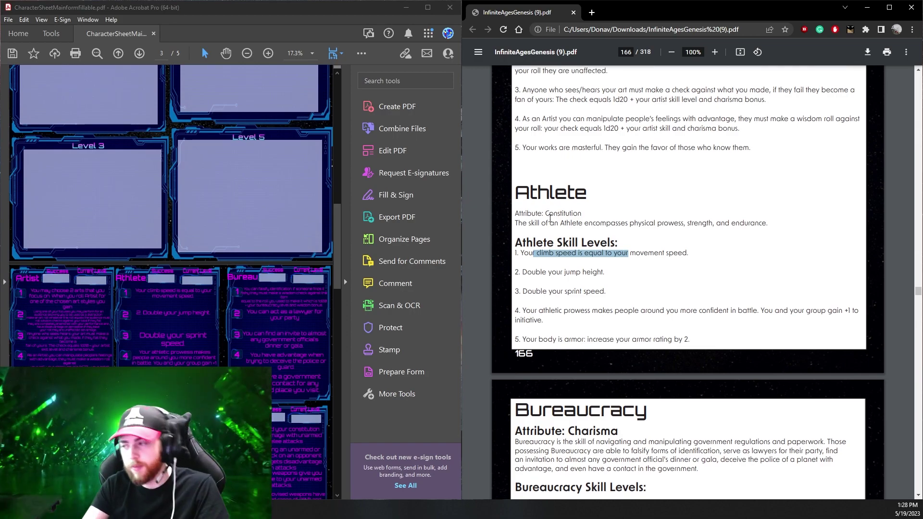
{"action": "scroll", "coordinate": [549, 217], "scroll_direction": "down", "scroll_amount": 2}
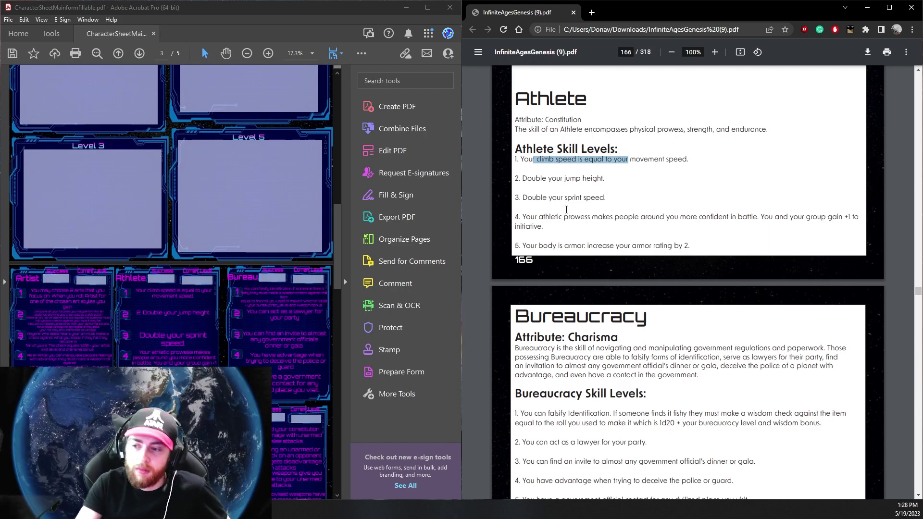
Scroll the sheet up, then check Called Strike's Constitution attribute line in the rulebook
{"action": "left_click", "coordinate": [253, 210]}
{"action": "scroll", "coordinate": [254, 209], "scroll_direction": "up", "scroll_amount": 15}
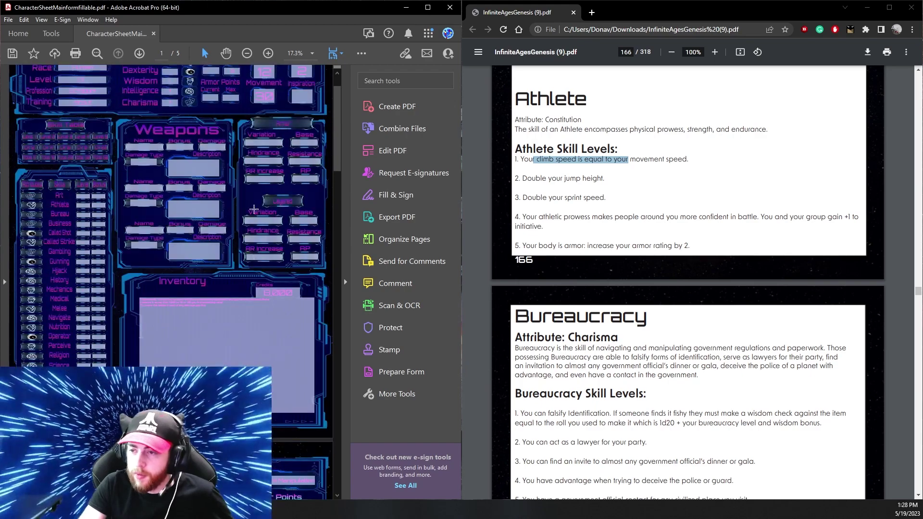
{"action": "scroll", "coordinate": [253, 209], "scroll_direction": "up", "scroll_amount": 2}
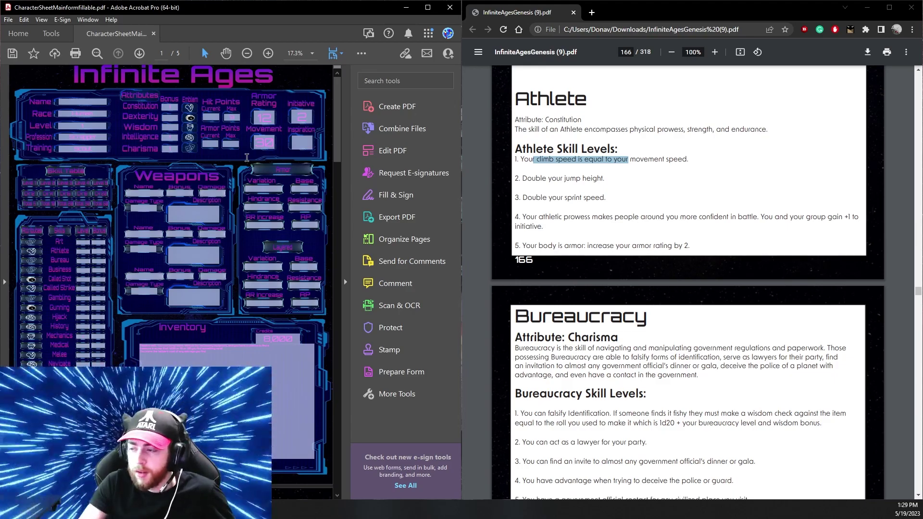
{"action": "left_click", "coordinate": [600, 213]}
{"action": "scroll", "coordinate": [601, 214], "scroll_direction": "down", "scroll_amount": 4}
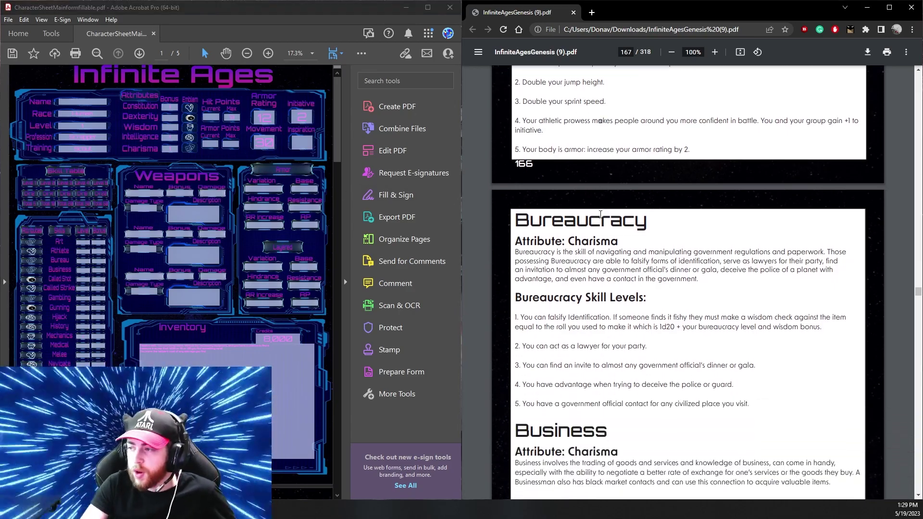
{"action": "scroll", "coordinate": [600, 215], "scroll_direction": "down", "scroll_amount": 14}
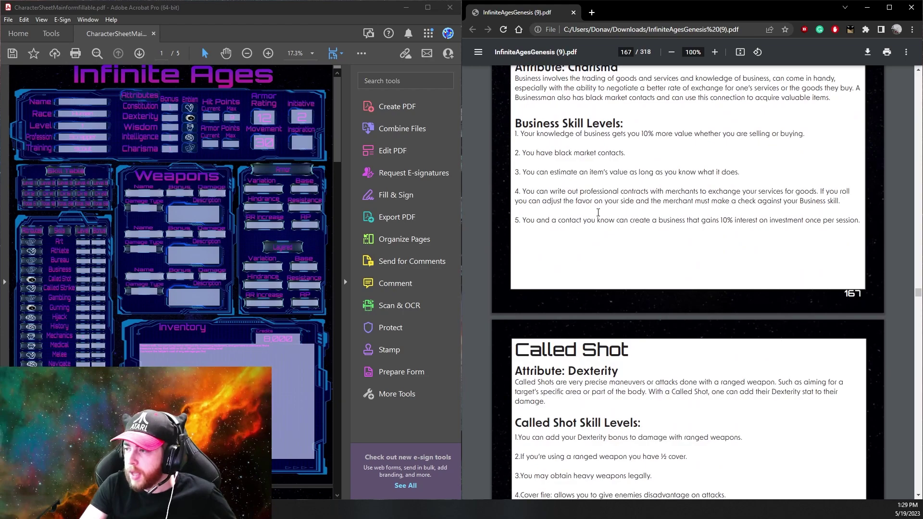
{"action": "scroll", "coordinate": [598, 208], "scroll_direction": "down", "scroll_amount": 3}
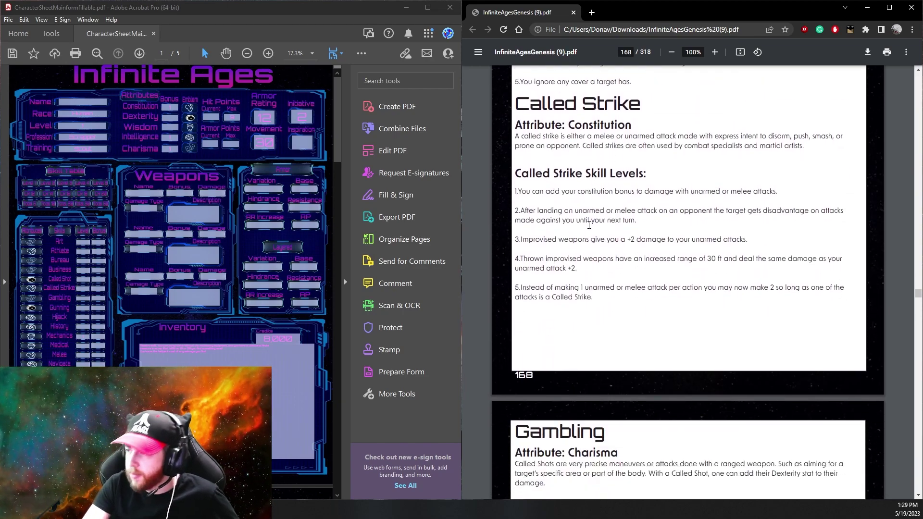
{"action": "scroll", "coordinate": [522, 222], "scroll_direction": "up", "scroll_amount": 3}
{"action": "left_click_drag", "start_coordinate": [522, 222], "coordinate": [617, 221]}
{"action": "left_click", "coordinate": [579, 249]}
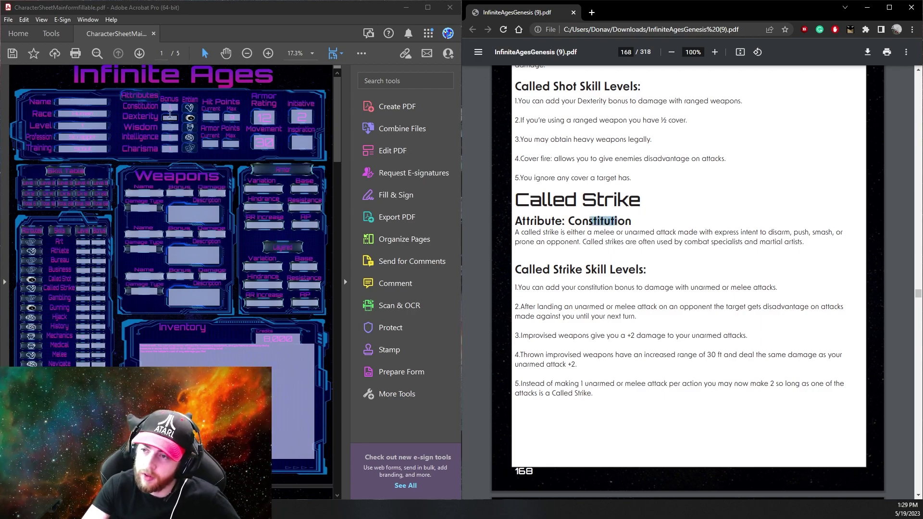
{"action": "left_click", "coordinate": [85, 251]}
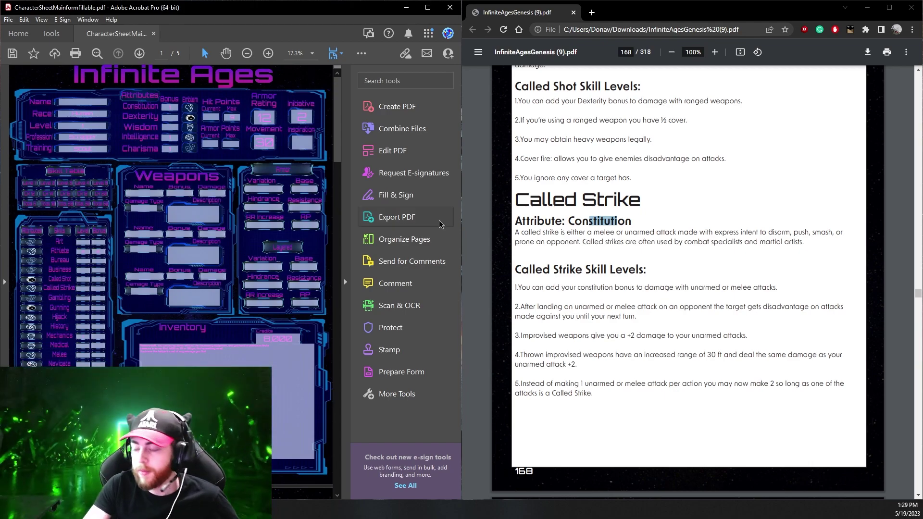
{"action": "left_click", "coordinate": [570, 221]}
Scroll to the starting equipment packs and highlight the Medieval and Colonial Age headings
{"action": "scroll", "coordinate": [559, 259], "scroll_direction": "up", "scroll_amount": 3}
{"action": "scroll", "coordinate": [560, 259], "scroll_direction": "down", "scroll_amount": 10}
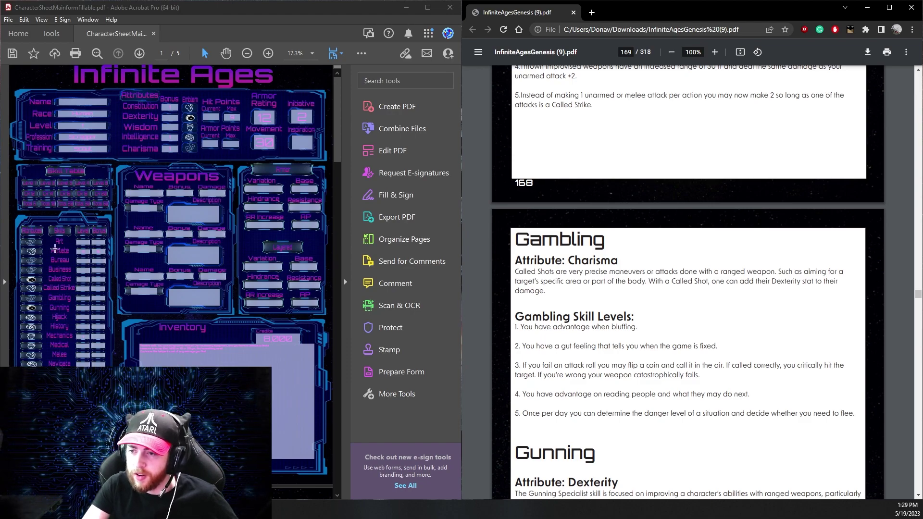
{"action": "scroll", "coordinate": [538, 226], "scroll_direction": "down", "scroll_amount": 7}
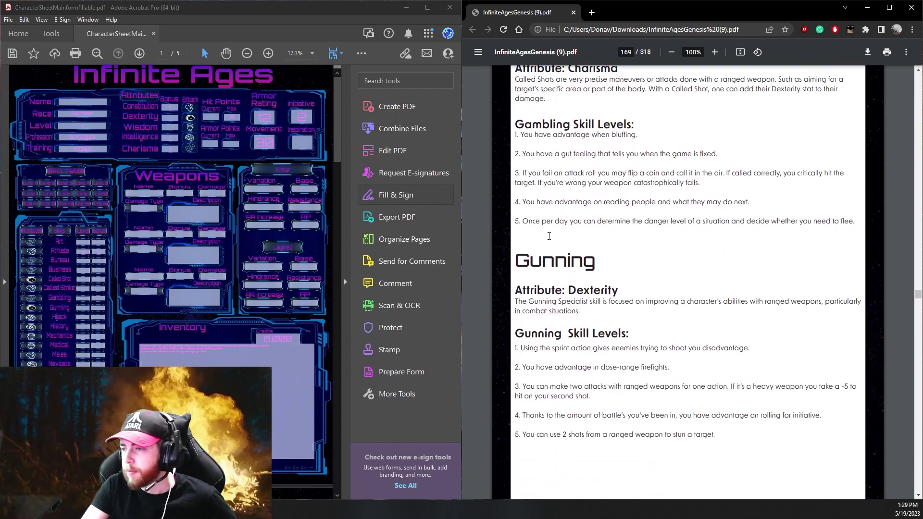
{"action": "scroll", "coordinate": [547, 236], "scroll_direction": "down", "scroll_amount": 20}
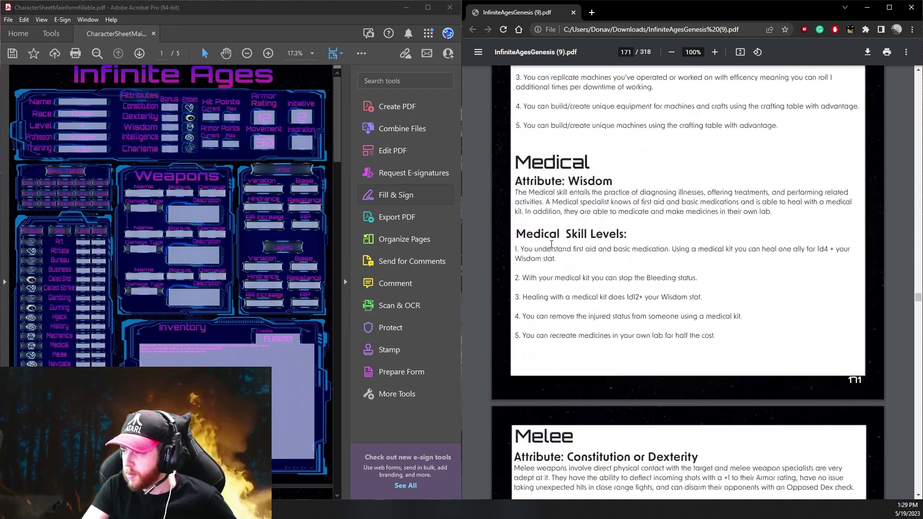
{"action": "scroll", "coordinate": [556, 243], "scroll_direction": "down", "scroll_amount": 20}
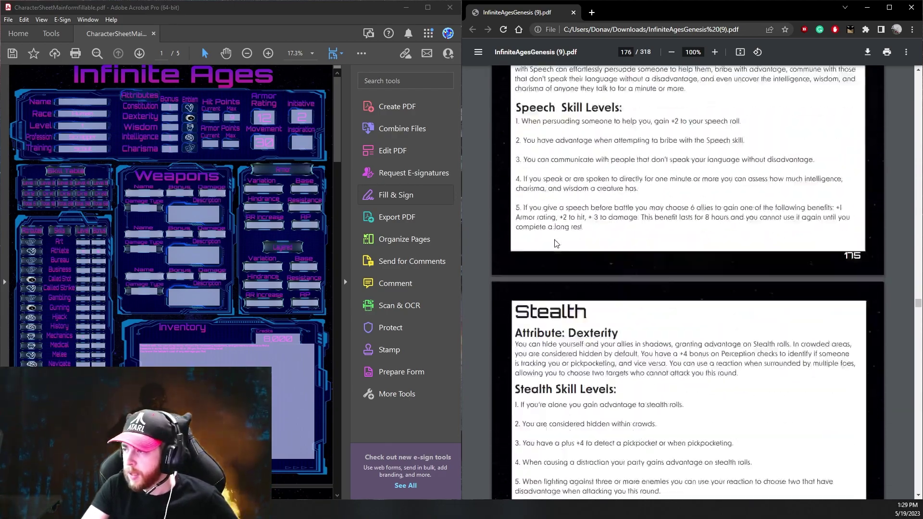
{"action": "scroll", "coordinate": [556, 243], "scroll_direction": "down", "scroll_amount": 20}
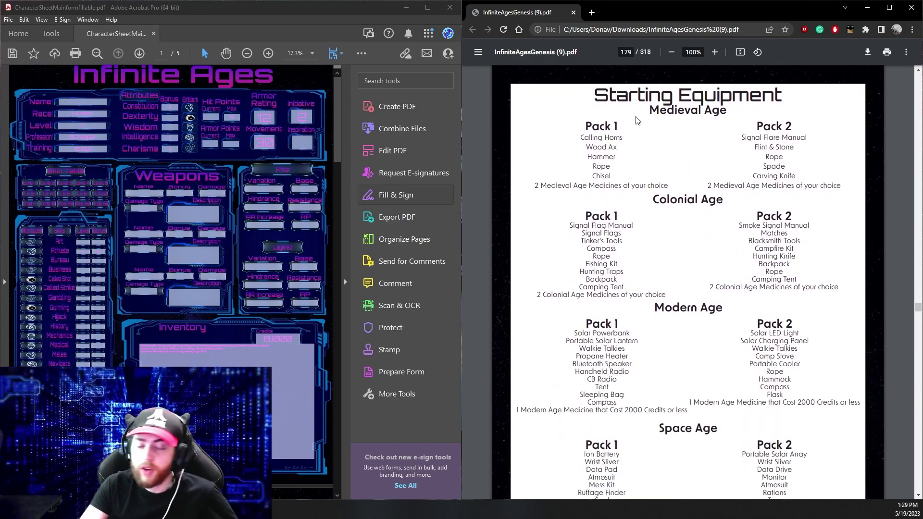
{"action": "left_click_drag", "start_coordinate": [652, 112], "coordinate": [704, 131]}
{"action": "left_click_drag", "start_coordinate": [652, 199], "coordinate": [686, 204]}
{"action": "left_click_drag", "start_coordinate": [665, 308], "coordinate": [722, 310]}
Scroll past the Economy page to page 181's Buckler, Shield and Tower shield table
{"action": "scroll", "coordinate": [665, 332], "scroll_direction": "down", "scroll_amount": 3}
{"action": "scroll", "coordinate": [664, 320], "scroll_direction": "up", "scroll_amount": 3}
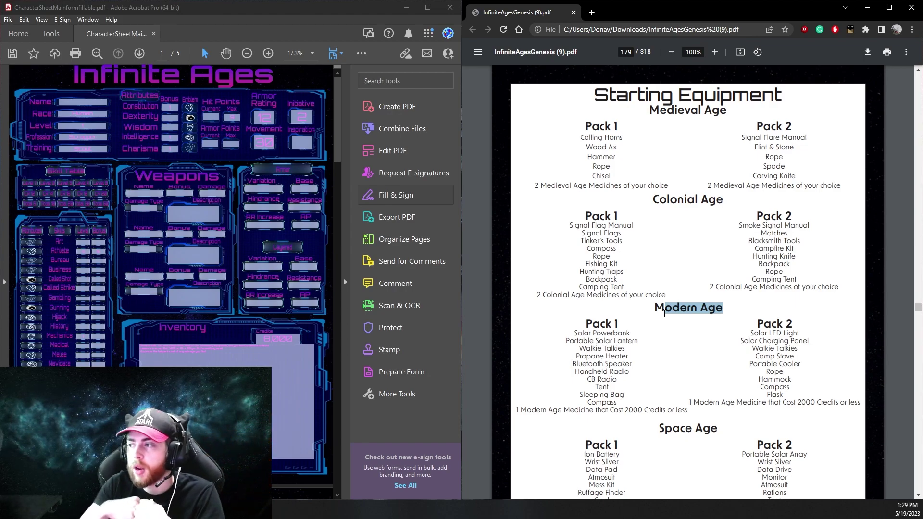
{"action": "scroll", "coordinate": [665, 313], "scroll_direction": "down", "scroll_amount": 2}
{"action": "scroll", "coordinate": [680, 292], "scroll_direction": "up", "scroll_amount": 3}
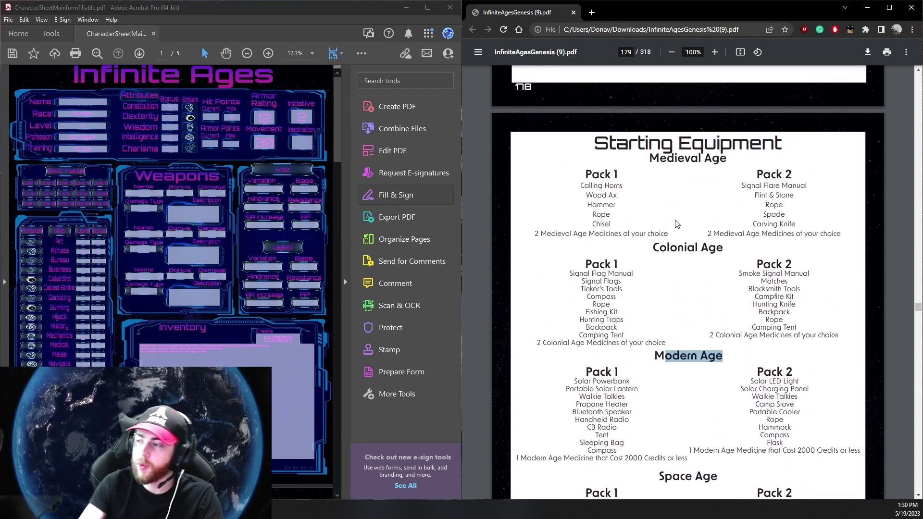
{"action": "scroll", "coordinate": [680, 233], "scroll_direction": "down", "scroll_amount": 10}
{"action": "scroll", "coordinate": [682, 229], "scroll_direction": "down", "scroll_amount": 13}
{"action": "scroll", "coordinate": [684, 226], "scroll_direction": "up", "scroll_amount": 7}
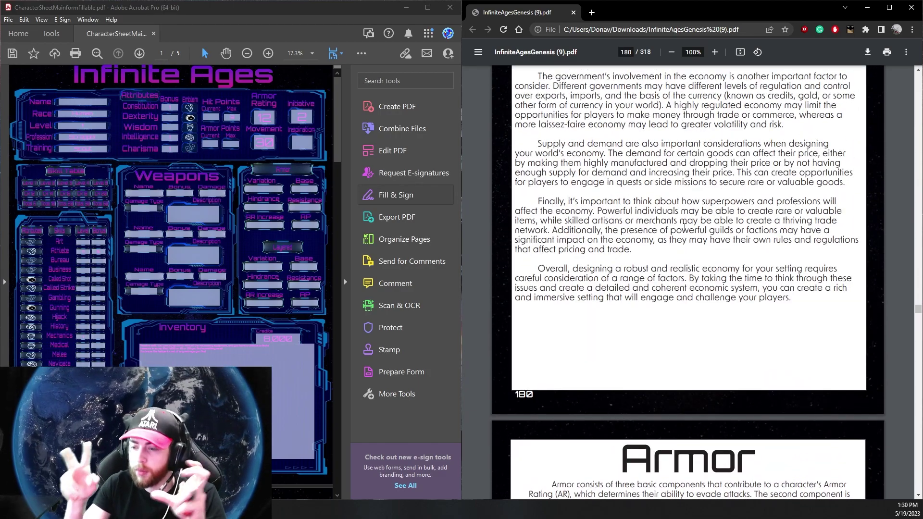
{"action": "scroll", "coordinate": [685, 226], "scroll_direction": "up", "scroll_amount": 12}
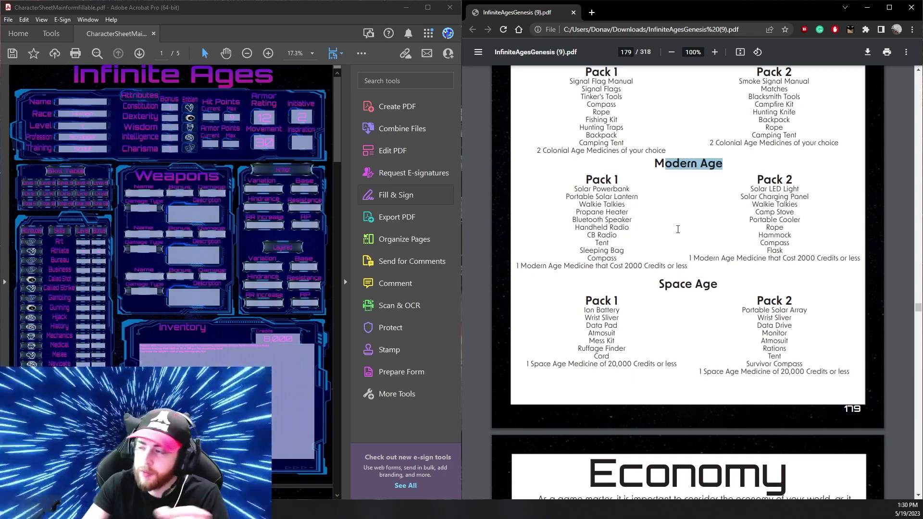
{"action": "scroll", "coordinate": [678, 229], "scroll_direction": "down", "scroll_amount": 7}
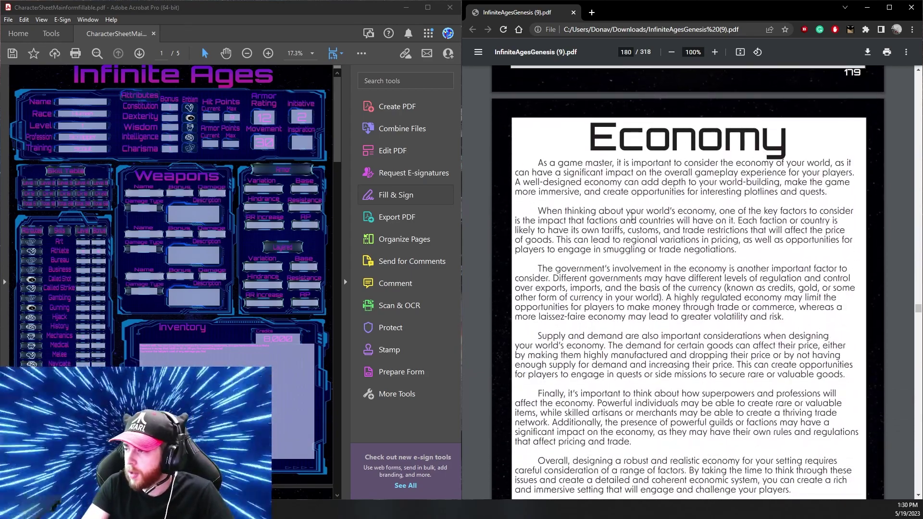
{"action": "scroll", "coordinate": [626, 213], "scroll_direction": "down", "scroll_amount": 4}
{"action": "scroll", "coordinate": [626, 213], "scroll_direction": "up", "scroll_amount": 5}
{"action": "left_click_drag", "start_coordinate": [587, 188], "coordinate": [673, 215]}
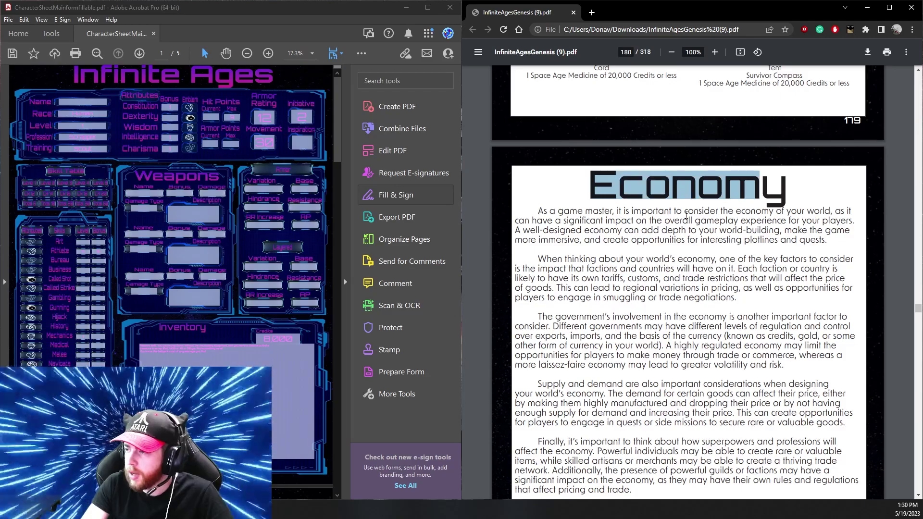
{"action": "left_click_drag", "start_coordinate": [557, 211], "coordinate": [600, 214]}
{"action": "scroll", "coordinate": [610, 222], "scroll_direction": "down", "scroll_amount": 5}
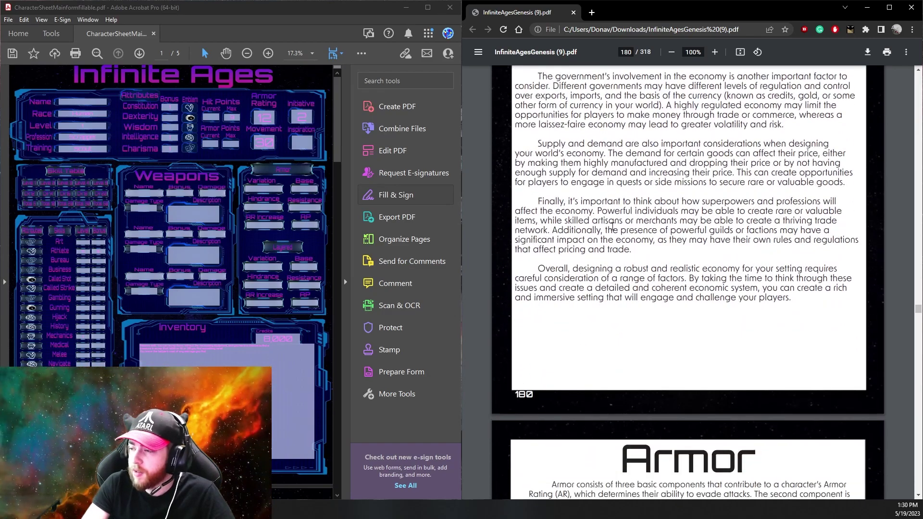
{"action": "scroll", "coordinate": [611, 226], "scroll_direction": "down", "scroll_amount": 8}
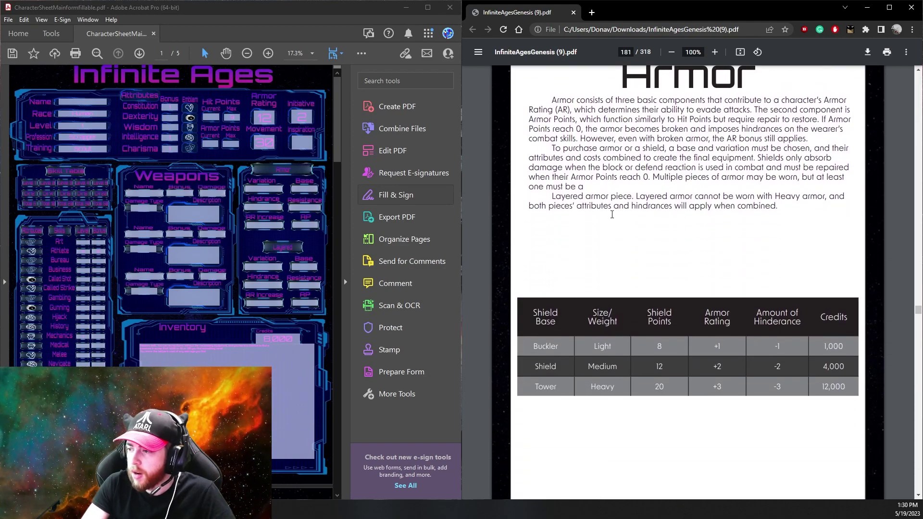
Scroll the rulebook to page 182's Armor Variation and Base Armor tables
{"action": "scroll", "coordinate": [607, 211], "scroll_direction": "down", "scroll_amount": 3}
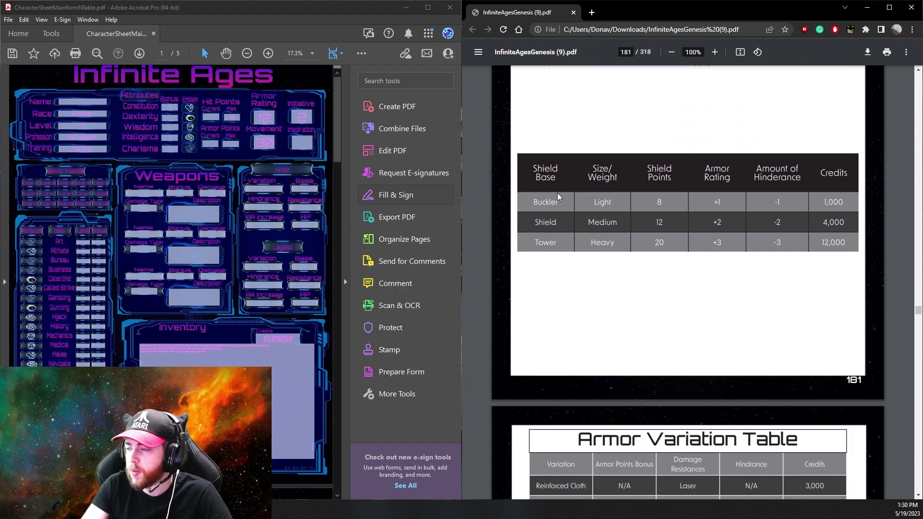
{"action": "scroll", "coordinate": [557, 196], "scroll_direction": "up", "scroll_amount": 6}
{"action": "scroll", "coordinate": [602, 206], "scroll_direction": "down", "scroll_amount": 6}
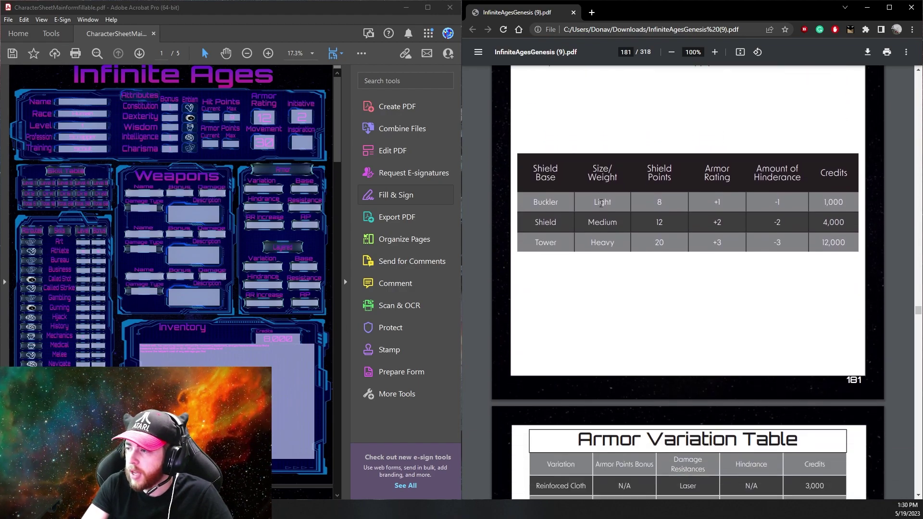
{"action": "scroll", "coordinate": [602, 203], "scroll_direction": "down", "scroll_amount": 6}
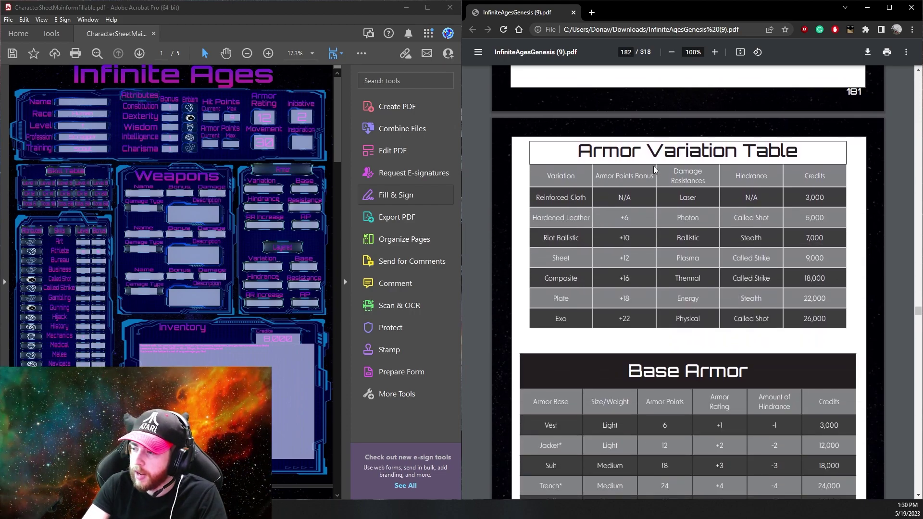
{"action": "scroll", "coordinate": [682, 211], "scroll_direction": "down", "scroll_amount": 1}
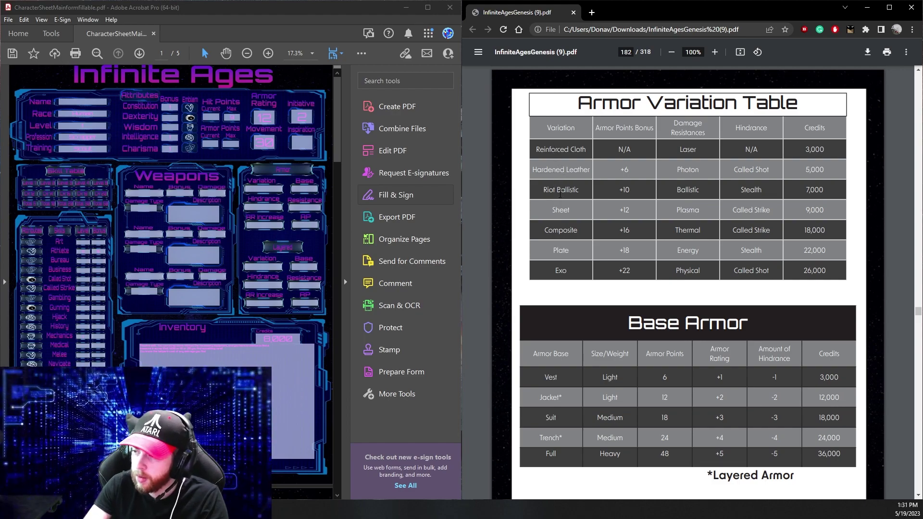
Highlight the Riot Ballistic row's name, +10 bonus, Ballistic resistance and Stealth hindrance, then deselect
{"action": "left_click_drag", "start_coordinate": [549, 190], "coordinate": [582, 193]}
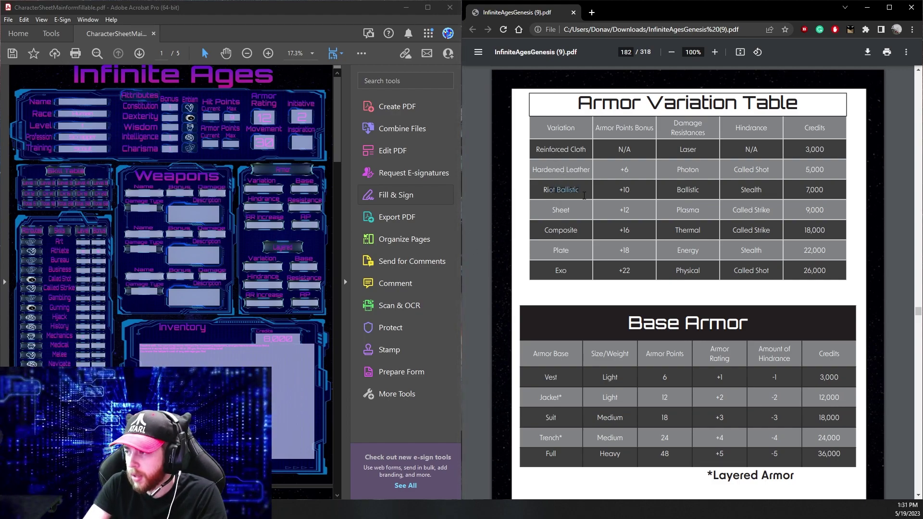
{"action": "left_click_drag", "start_coordinate": [618, 190], "coordinate": [632, 193]}
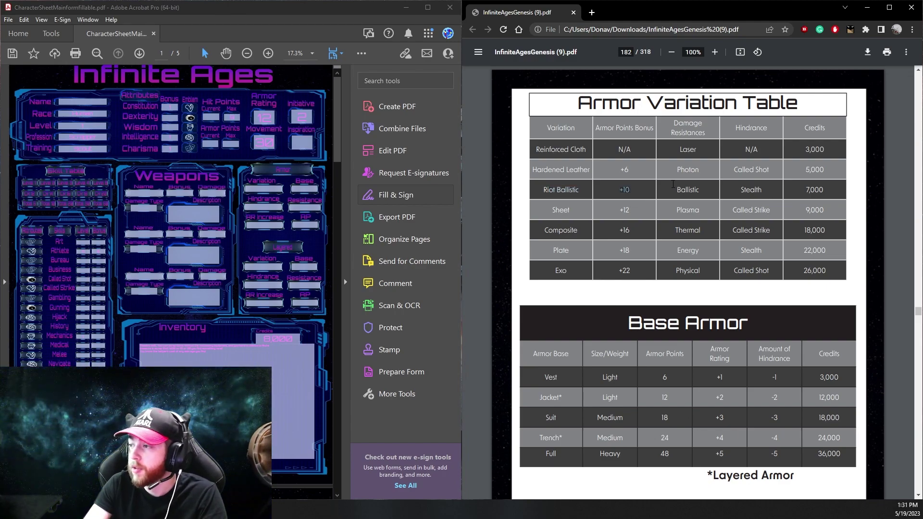
{"action": "left_click_drag", "start_coordinate": [673, 186], "coordinate": [702, 189]}
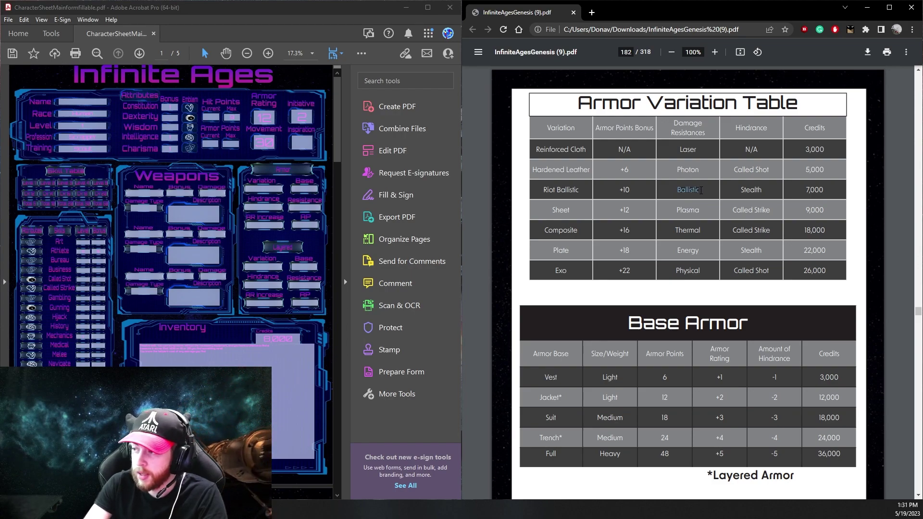
{"action": "left_click_drag", "start_coordinate": [742, 189], "coordinate": [777, 190]}
{"action": "left_click", "coordinate": [764, 202]}
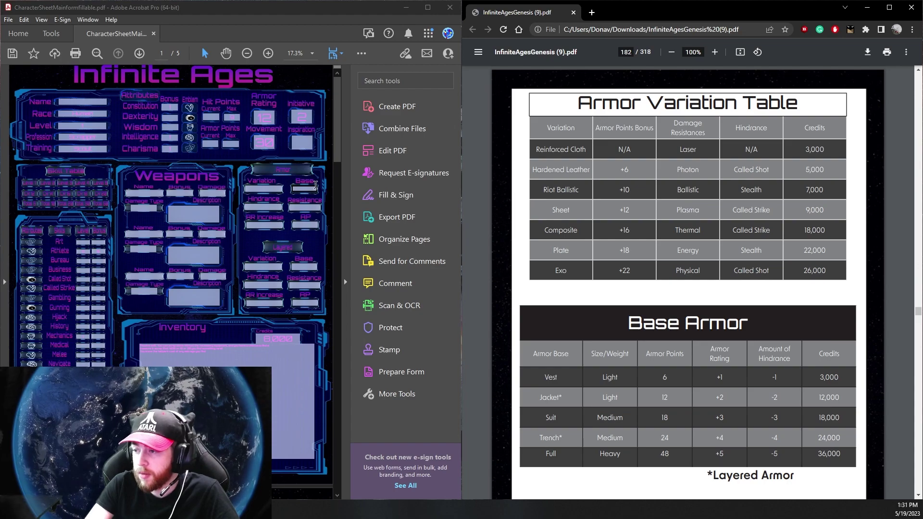
Enter armor variation Ballistic, base Vest, hindrance Stealth and resistance Ballistic on the sheet
{"action": "left_click", "coordinate": [261, 190]}
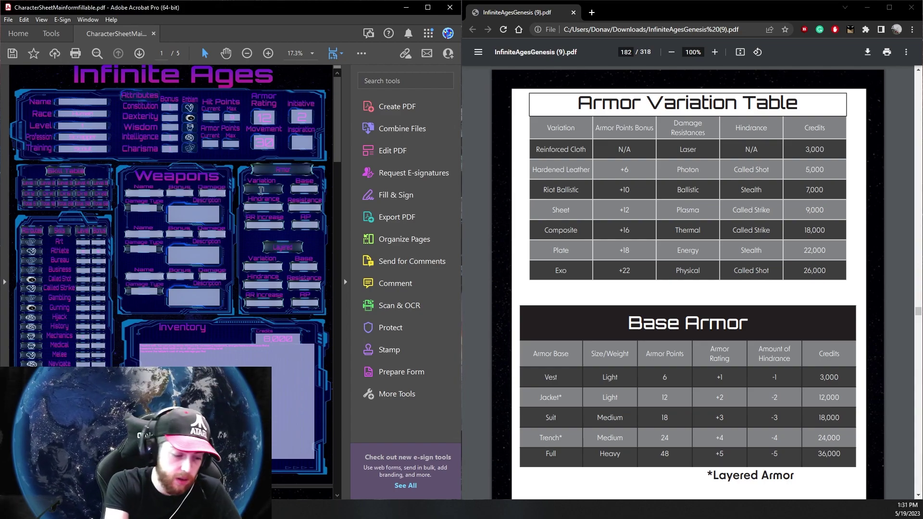
{"action": "left_click", "coordinate": [261, 189]}
{"action": "type", "text": "Ballistic"}
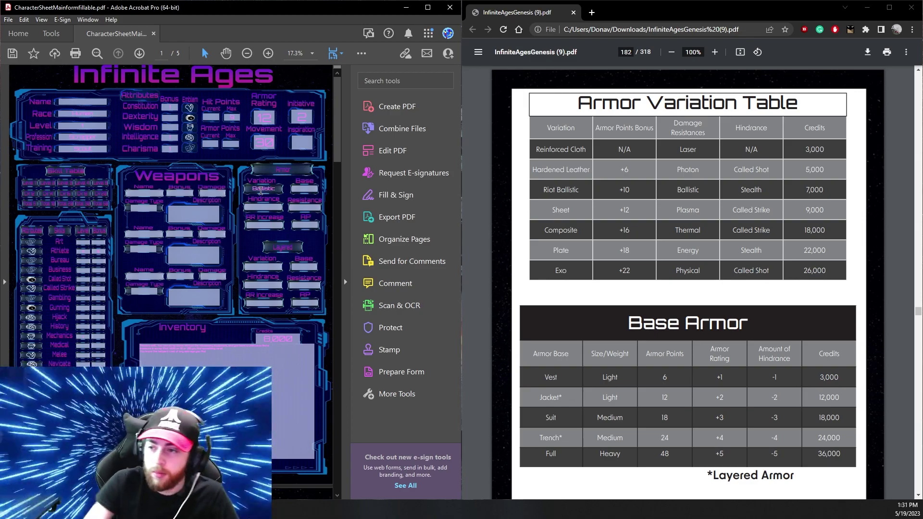
{"action": "left_click", "coordinate": [305, 190]}
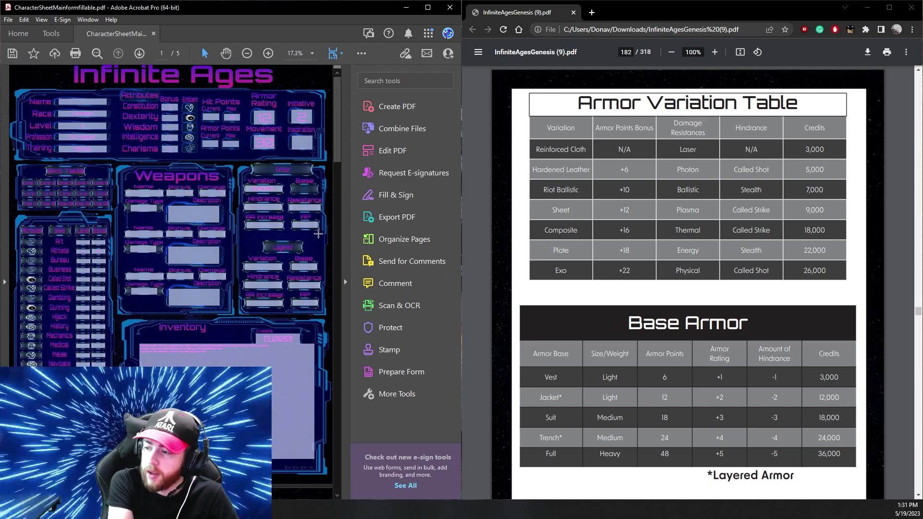
{"action": "type", "text": "Vest"}
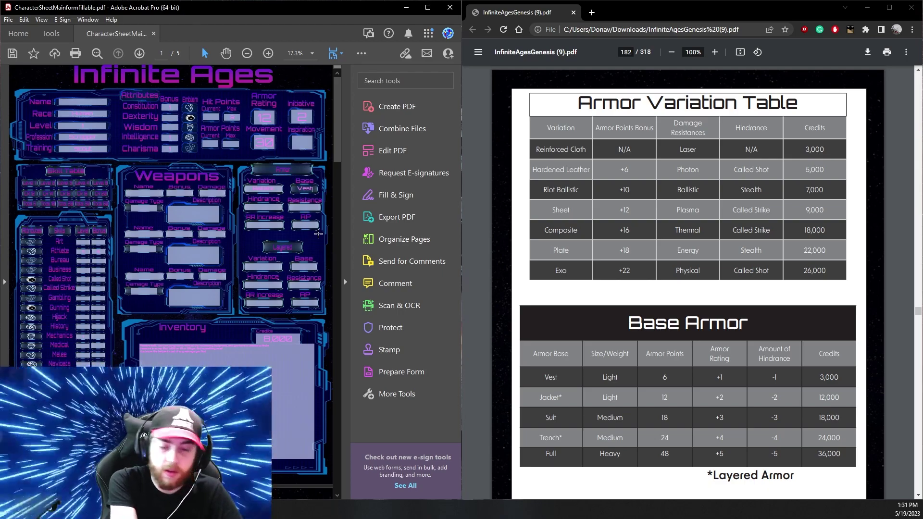
{"action": "key", "text": "Tab"}
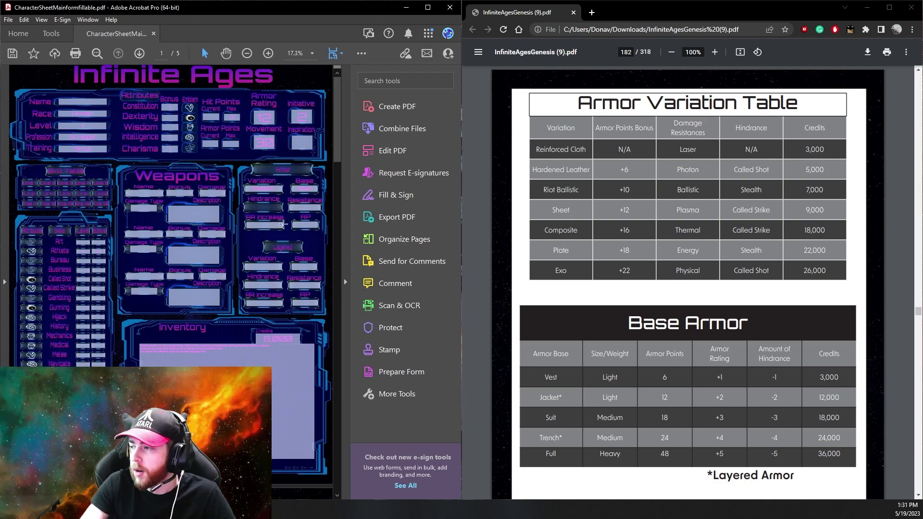
{"action": "type", "text": "Stea"}
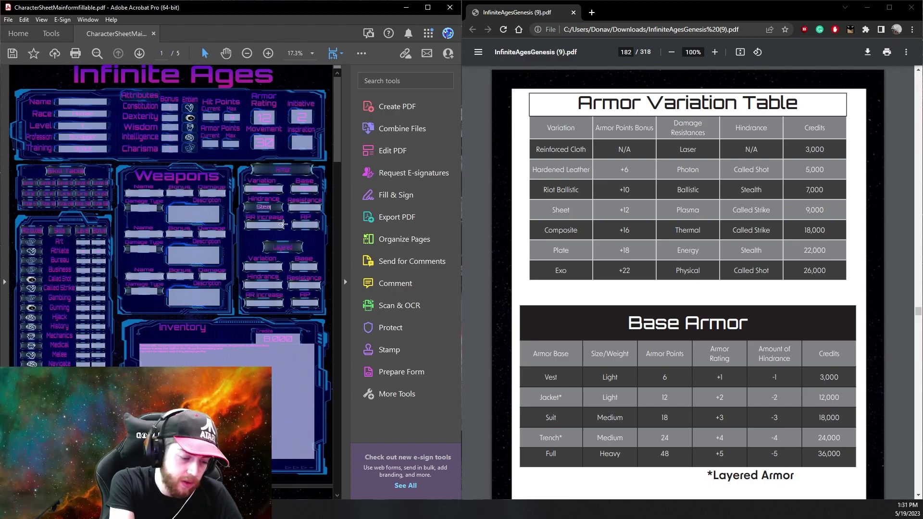
{"action": "type", "text": "lth"}
{"action": "key", "text": "Tab"}
{"action": "type", "text": "Ballistic"}
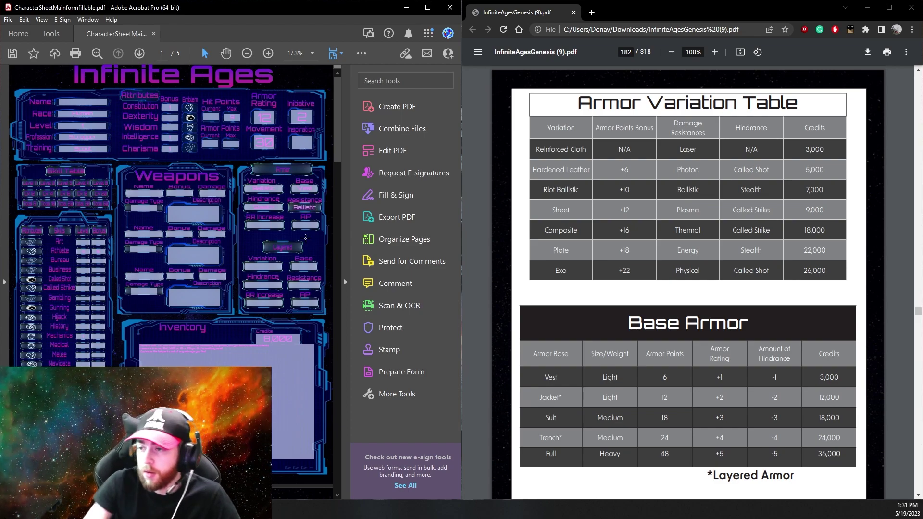
Set the armor AP to 18 and the maximum armor points to 18
{"action": "left_click", "coordinate": [270, 226]}
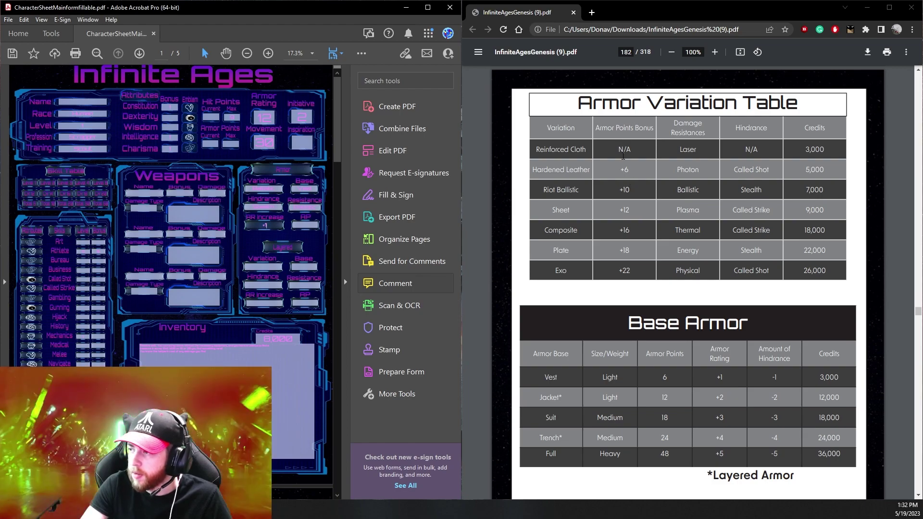
{"action": "left_click", "coordinate": [305, 224]}
{"action": "type", "text": "18"}
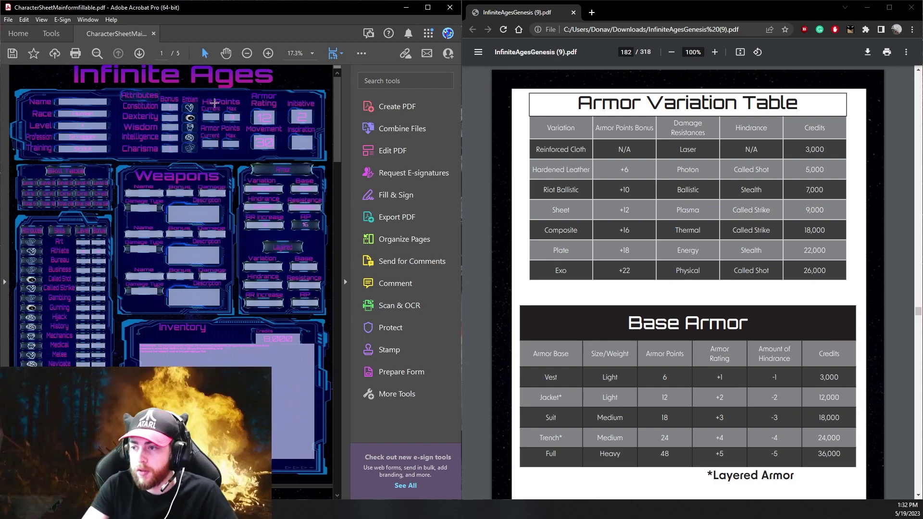
{"action": "left_click", "coordinate": [231, 143]}
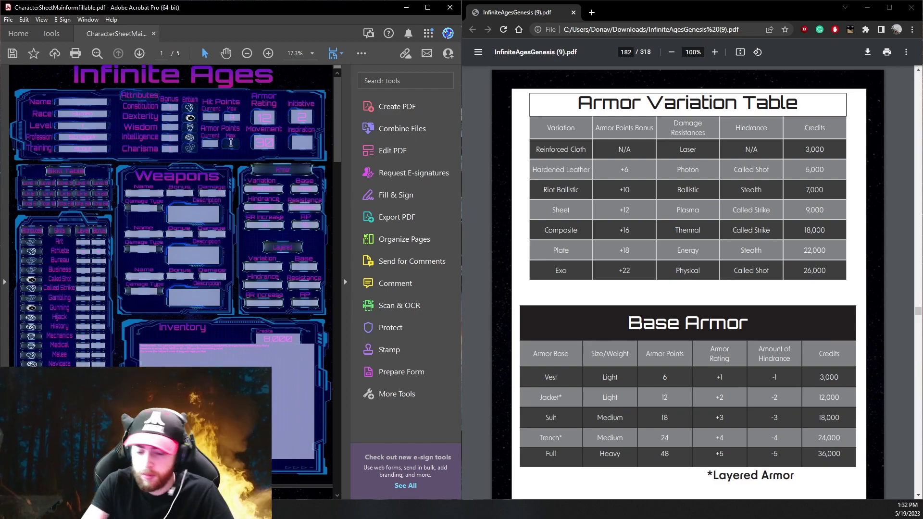
{"action": "type", "text": "18"}
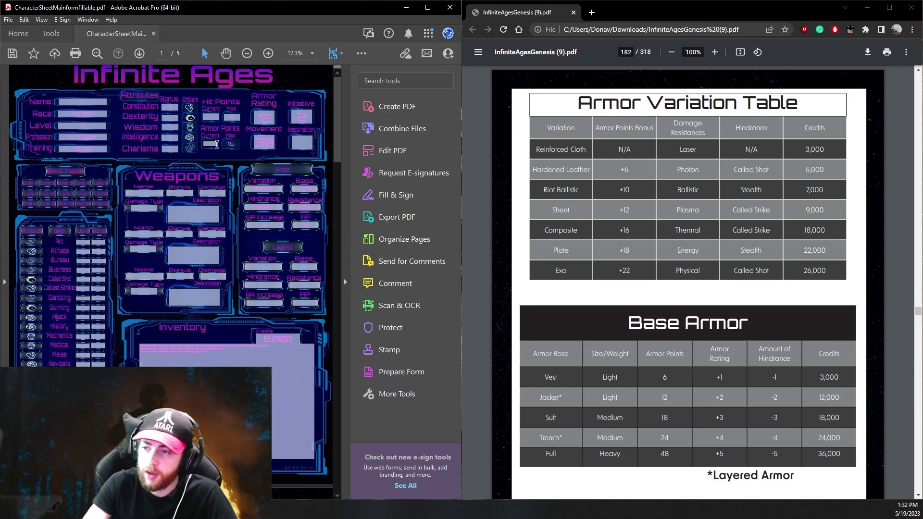
{"action": "left_click", "coordinate": [217, 145]}
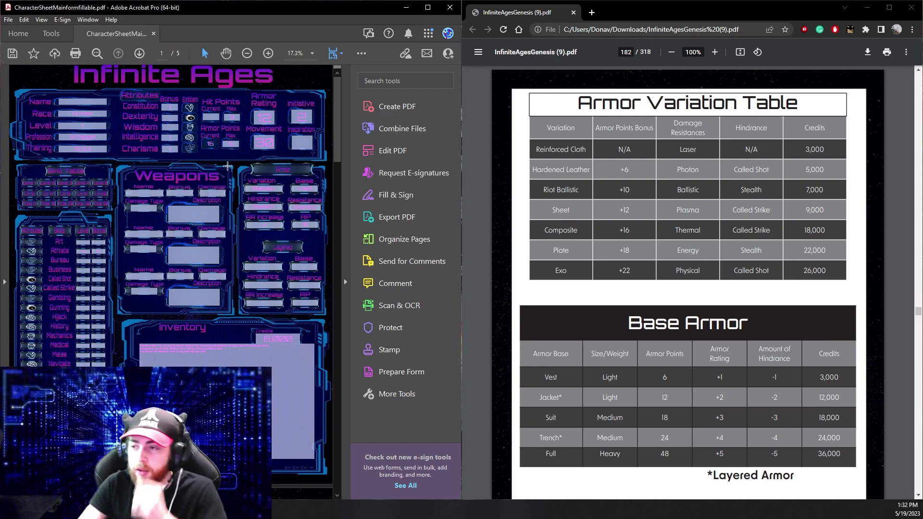
{"action": "left_click", "coordinate": [227, 151]}
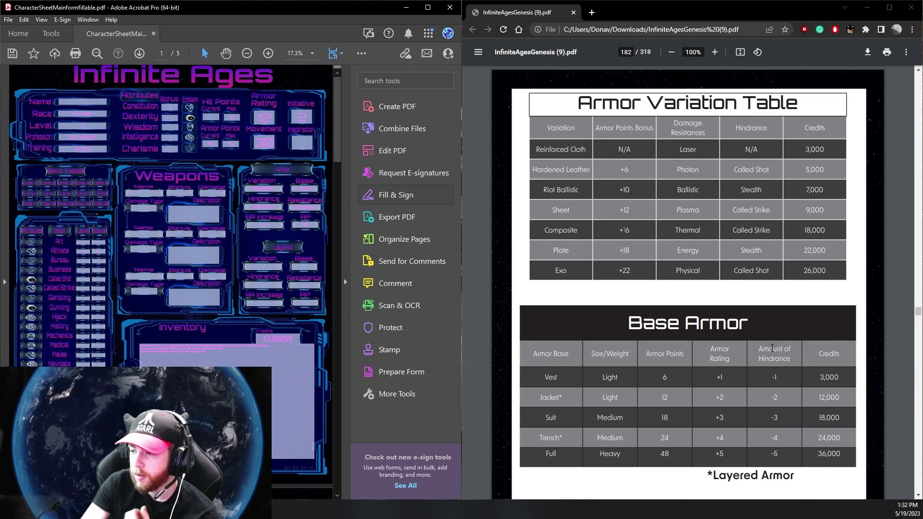
Change the armor hindrance to 'Stealth -1'
{"action": "left_click", "coordinate": [274, 208]}
{"action": "type", "text": "Stealth -1"}
{"action": "left_click", "coordinate": [649, 249]}
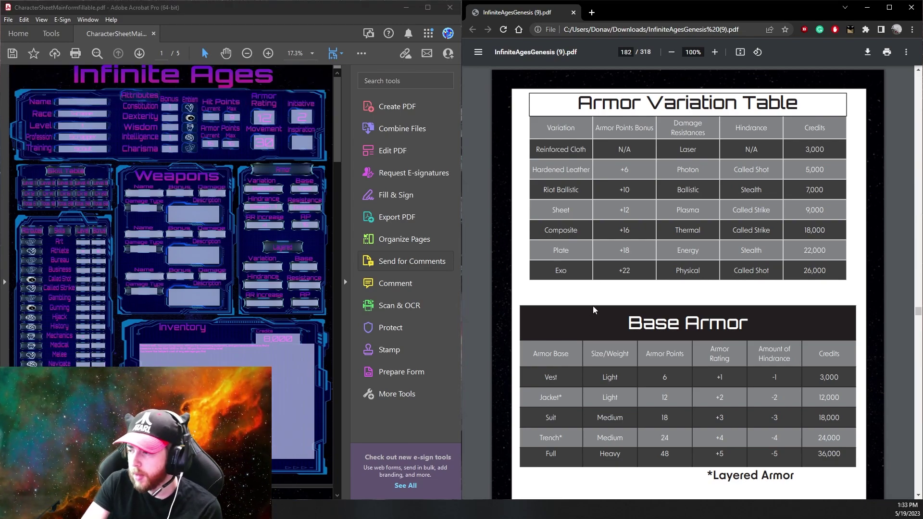
{"action": "scroll", "coordinate": [592, 305], "scroll_direction": "down", "scroll_amount": 4}
{"action": "scroll", "coordinate": [592, 307], "scroll_direction": "up", "scroll_amount": 3}
{"action": "scroll", "coordinate": [595, 326], "scroll_direction": "up", "scroll_amount": 2}
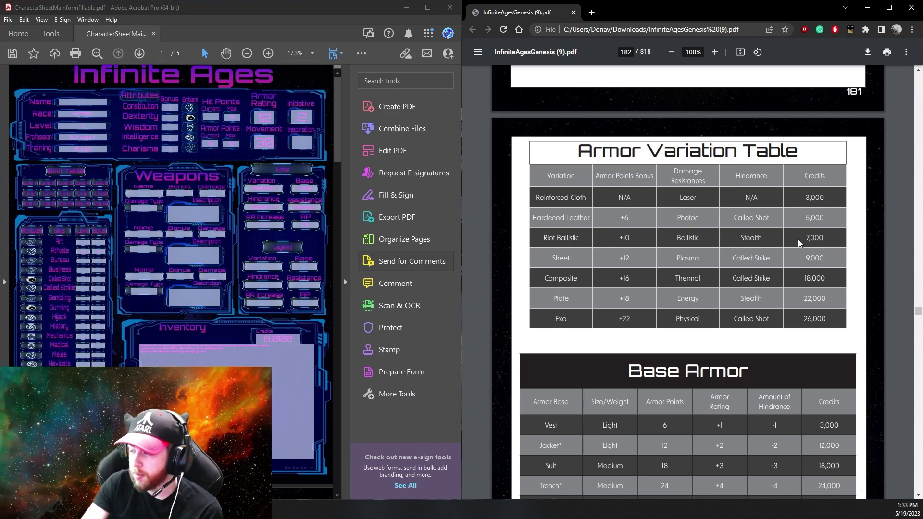
{"action": "left_click_drag", "start_coordinate": [807, 237], "coordinate": [832, 240]}
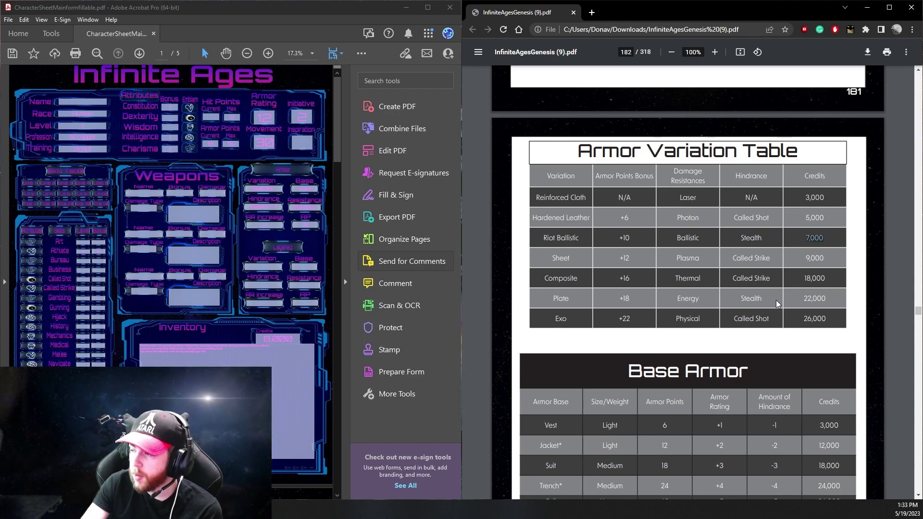
{"action": "left_click_drag", "start_coordinate": [817, 424], "coordinate": [840, 424]}
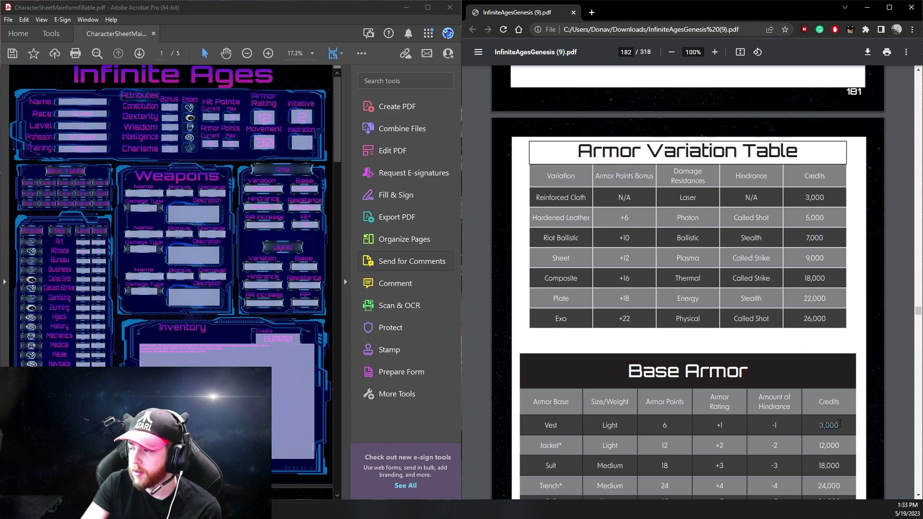
{"action": "left_click", "coordinate": [756, 350]}
{"action": "scroll", "coordinate": [731, 339], "scroll_direction": "down", "scroll_amount": 4}
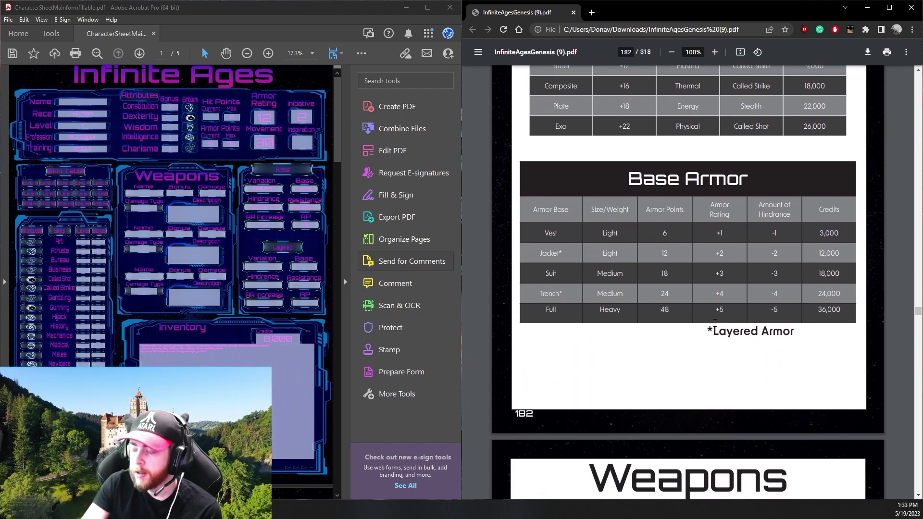
{"action": "scroll", "coordinate": [560, 276], "scroll_direction": "up", "scroll_amount": 1}
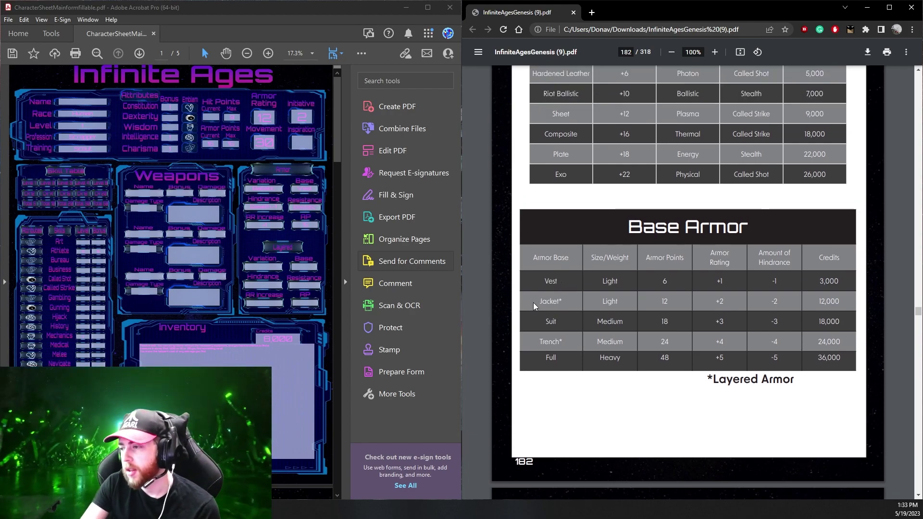
{"action": "left_click_drag", "start_coordinate": [533, 304], "coordinate": [623, 308]}
{"action": "left_click_drag", "start_coordinate": [565, 301], "coordinate": [541, 301]}
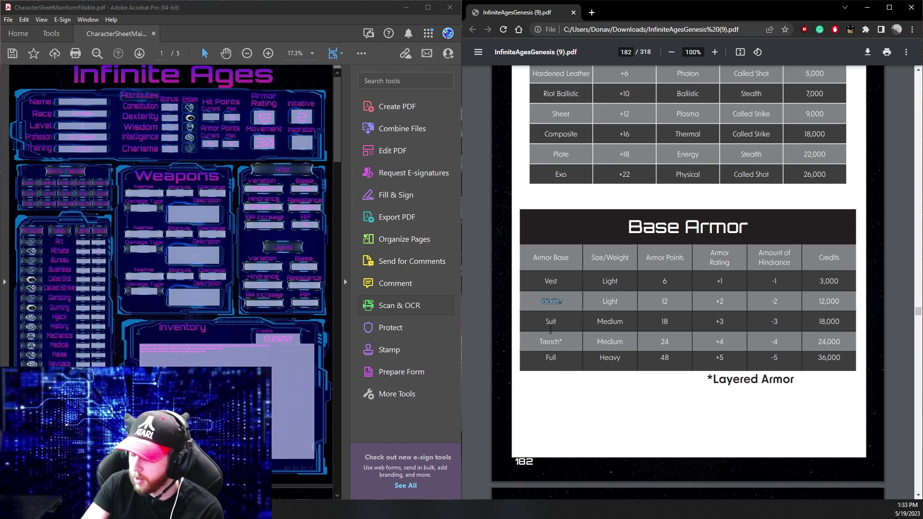
Clear the Jacket* highlight and scroll the rulebook through page 183 to page 184's Weapon Bases table
{"action": "left_click", "coordinate": [602, 328]}
{"action": "scroll", "coordinate": [602, 328], "scroll_direction": "down", "scroll_amount": 5}
{"action": "scroll", "coordinate": [602, 336], "scroll_direction": "up", "scroll_amount": 4}
{"action": "scroll", "coordinate": [600, 337], "scroll_direction": "down", "scroll_amount": 2}
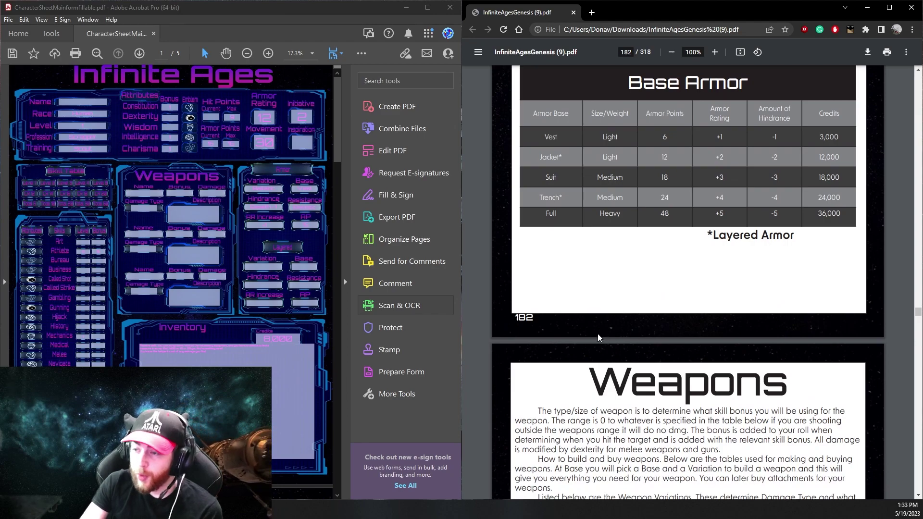
{"action": "scroll", "coordinate": [598, 336], "scroll_direction": "down", "scroll_amount": 3}
{"action": "scroll", "coordinate": [598, 337], "scroll_direction": "down", "scroll_amount": 4}
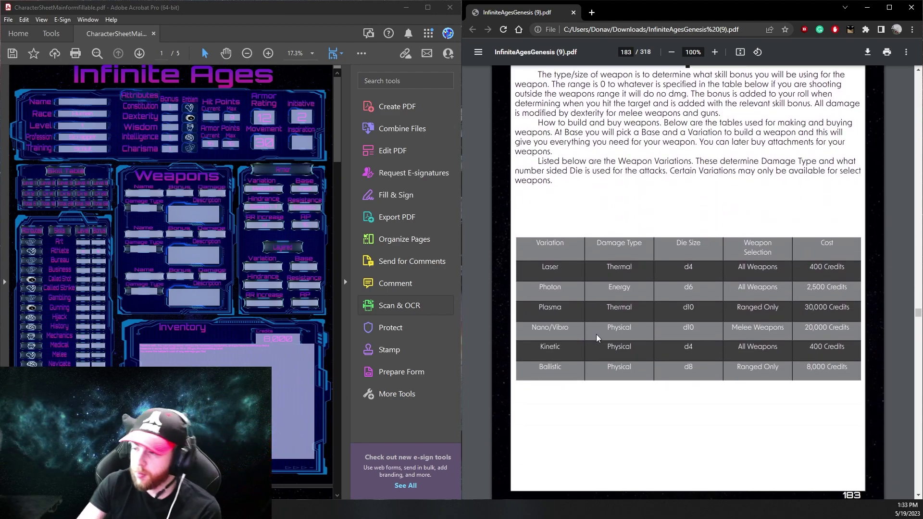
{"action": "scroll", "coordinate": [596, 337], "scroll_direction": "down", "scroll_amount": 1}
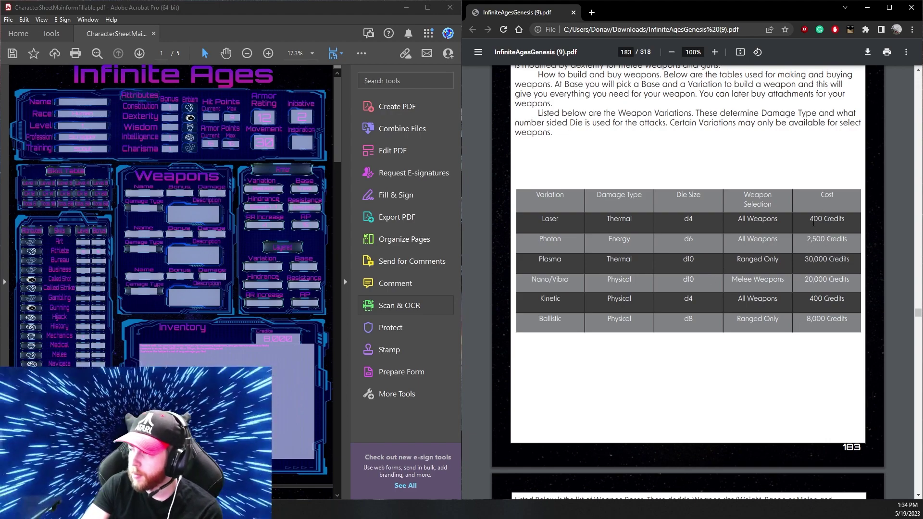
{"action": "scroll", "coordinate": [762, 245], "scroll_direction": "down", "scroll_amount": 8}
{"action": "scroll", "coordinate": [721, 248], "scroll_direction": "down", "scroll_amount": 1}
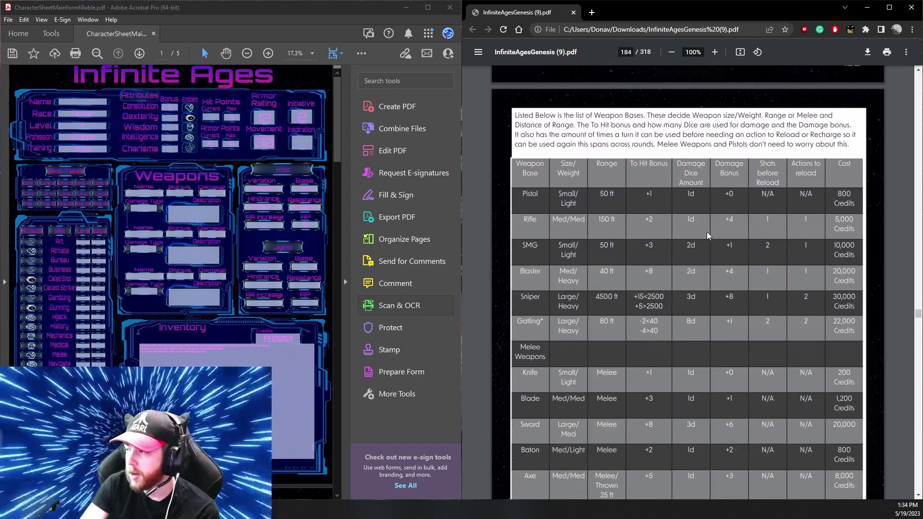
{"action": "scroll", "coordinate": [625, 216], "scroll_direction": "down", "scroll_amount": 2}
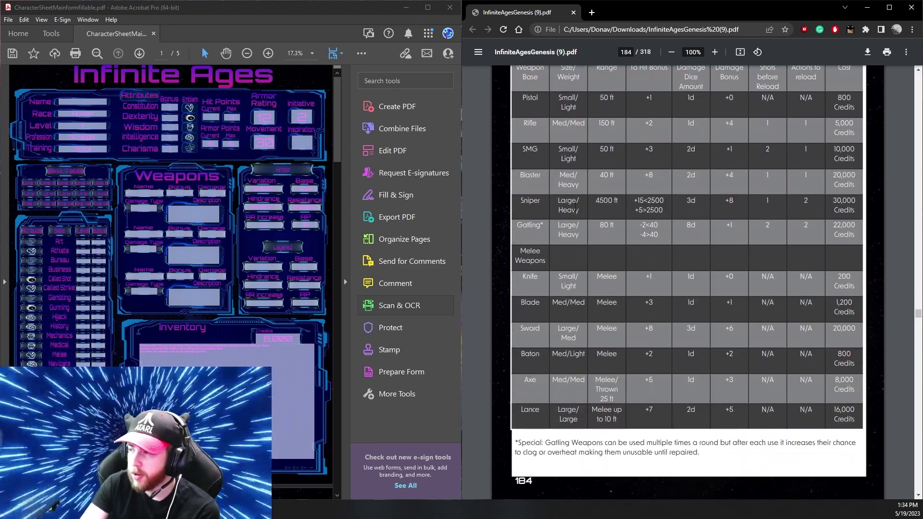
{"action": "scroll", "coordinate": [623, 219], "scroll_direction": "up", "scroll_amount": 7}
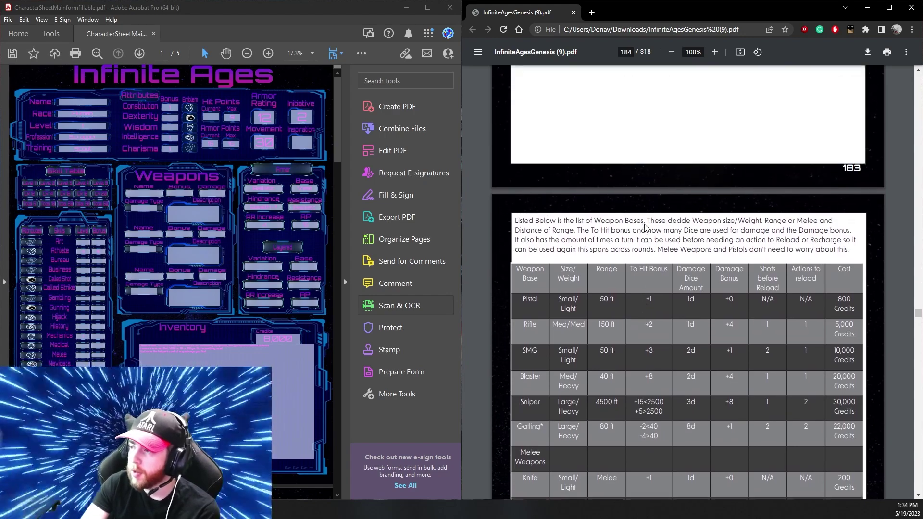
{"action": "scroll", "coordinate": [647, 224], "scroll_direction": "down", "scroll_amount": 4}
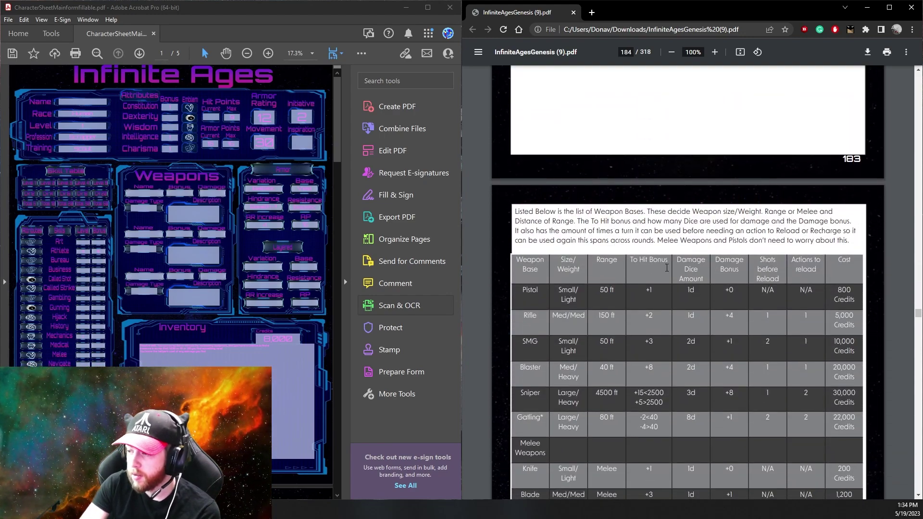
{"action": "scroll", "coordinate": [674, 269], "scroll_direction": "up", "scroll_amount": 5}
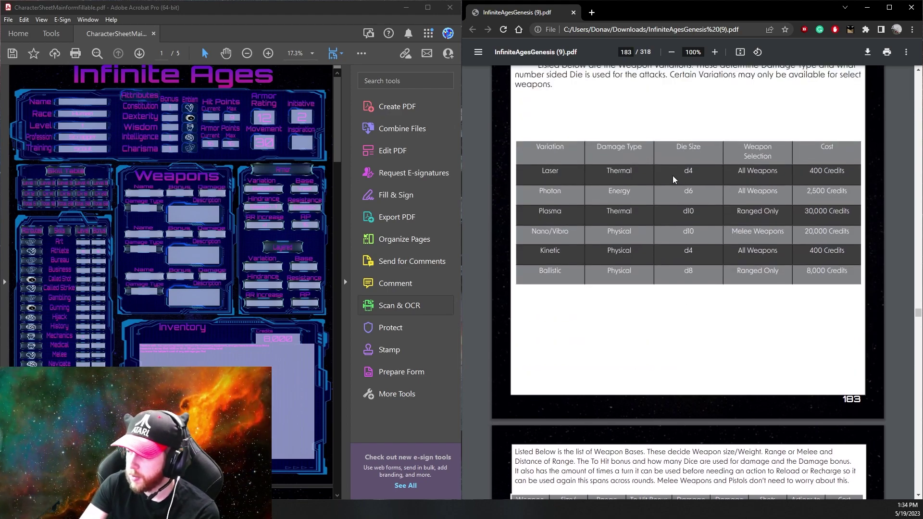
{"action": "scroll", "coordinate": [692, 198], "scroll_direction": "down", "scroll_amount": 5}
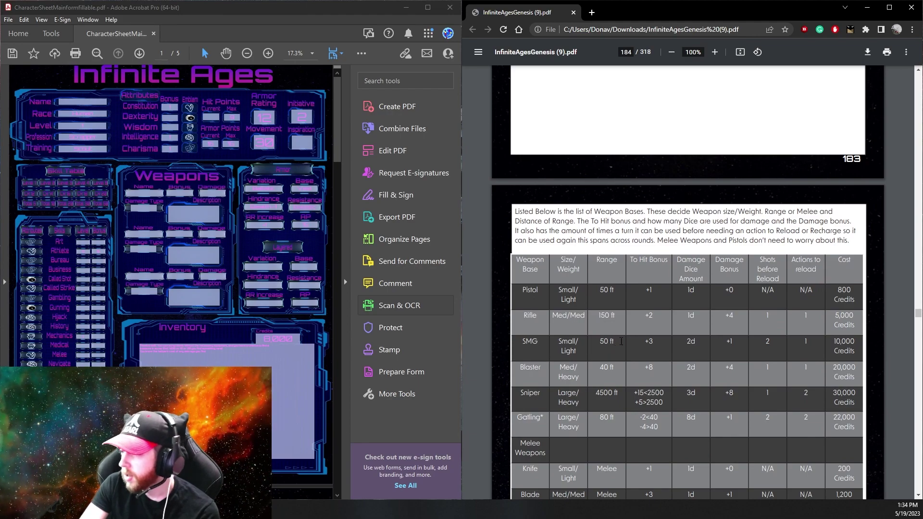
Fill the first weapon slot with name Smg, damage type Kinetic, bonus +3 and damage 2d4+dex
{"action": "left_click", "coordinate": [149, 192]}
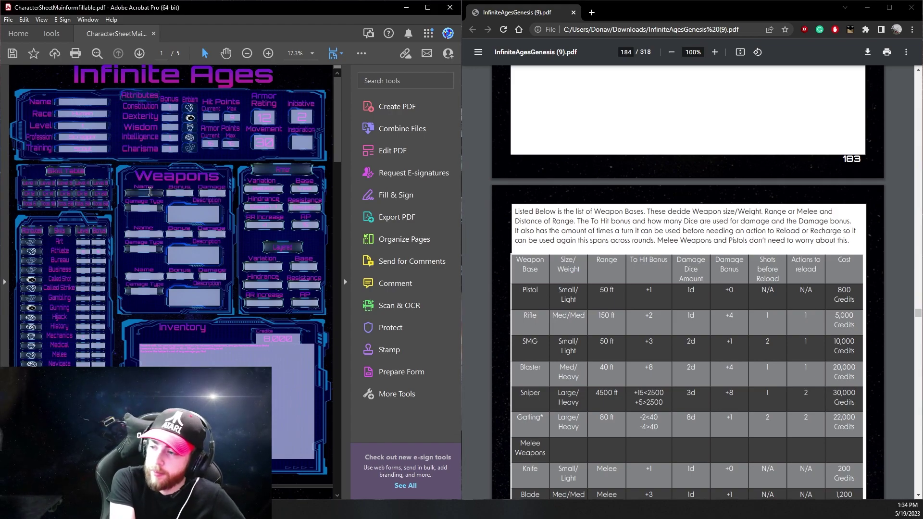
{"action": "type", "text": "Smg"}
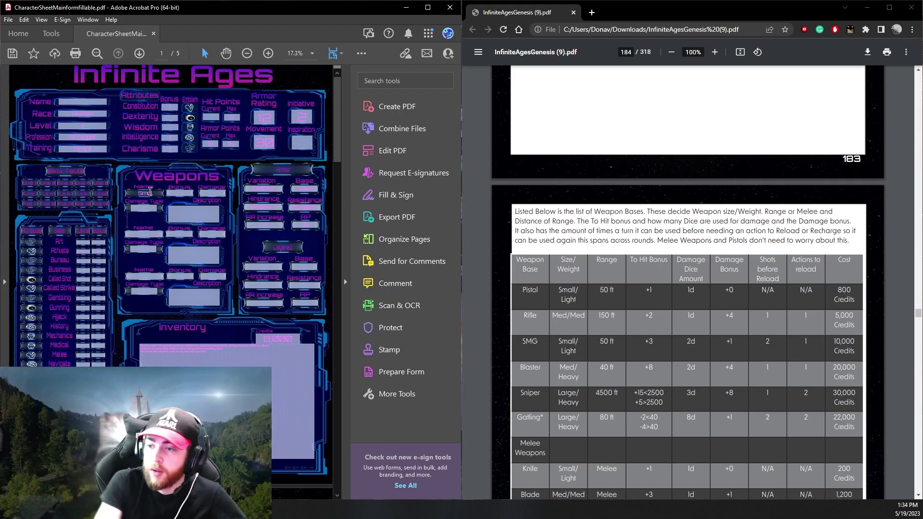
{"action": "left_click", "coordinate": [145, 205]}
{"action": "type", "text": "Kinetic"}
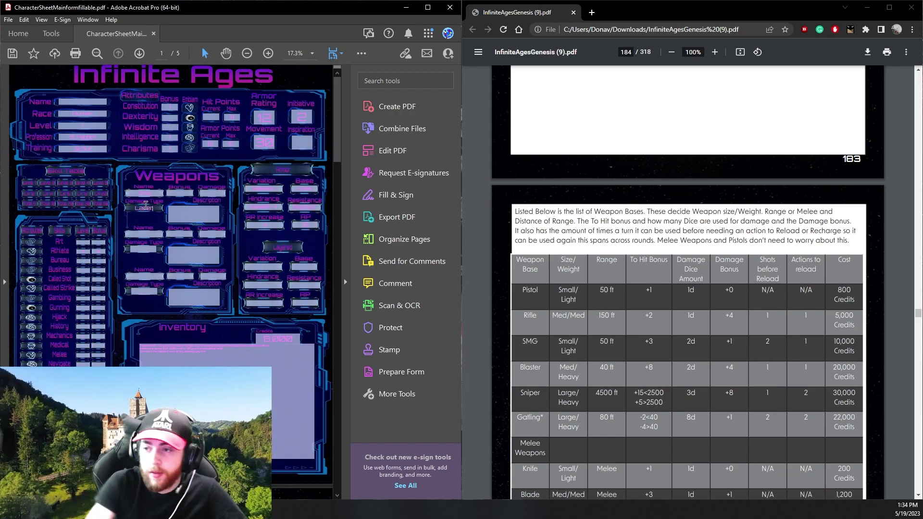
{"action": "left_click", "coordinate": [179, 191]}
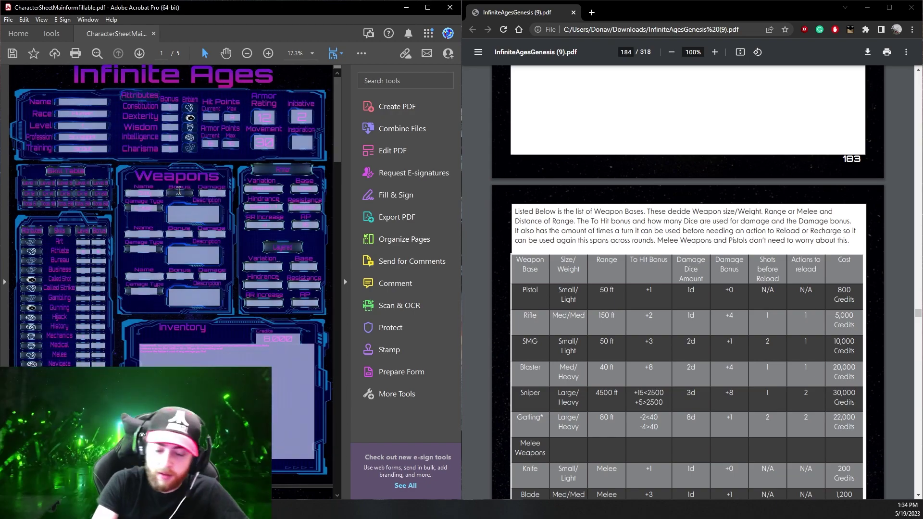
{"action": "type", "text": "+3"}
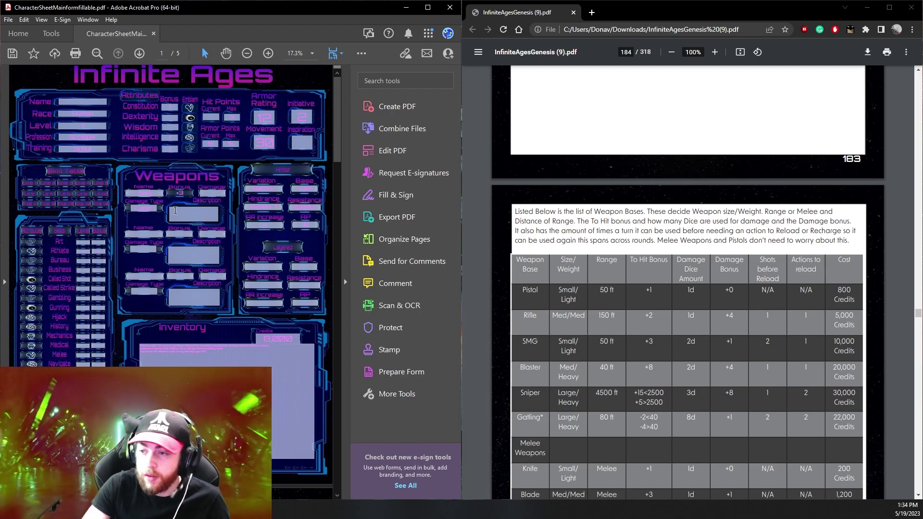
{"action": "left_click", "coordinate": [210, 194]}
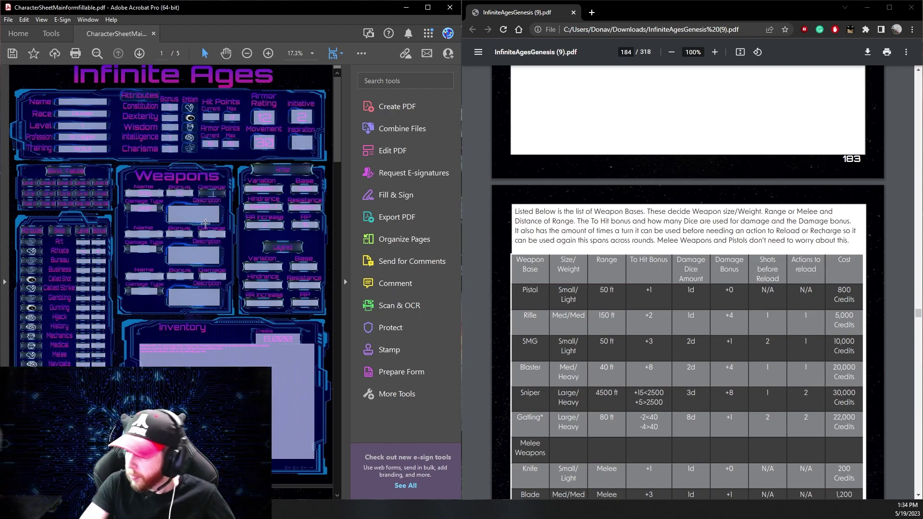
{"action": "type", "text": "2d4"}
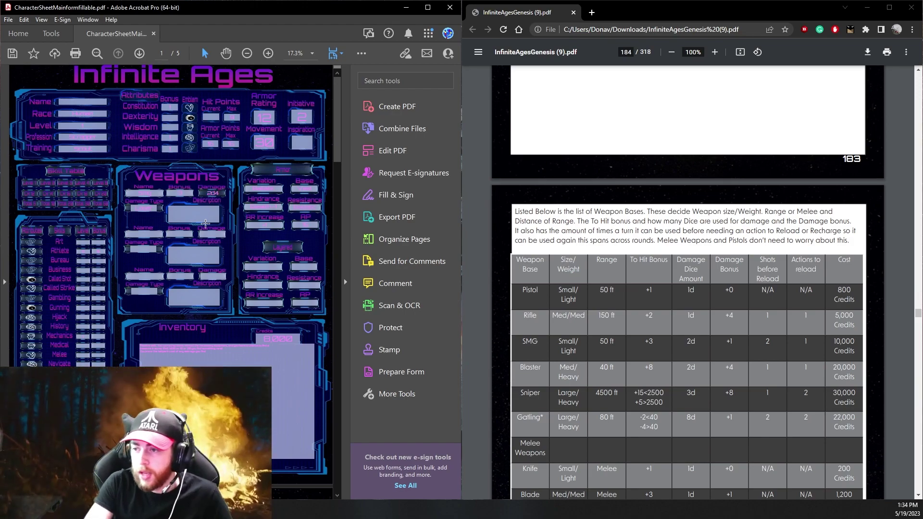
{"action": "type", "text": "+dex"}
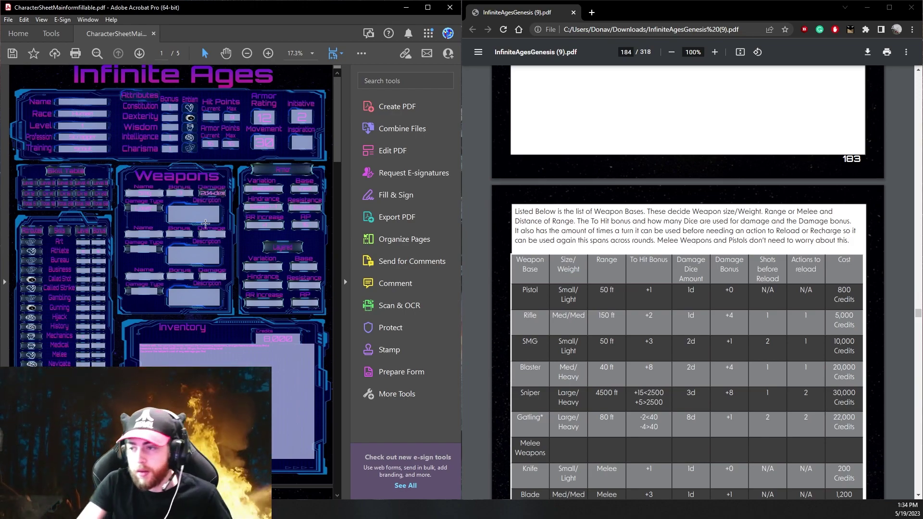
Check the rulebook's weapon variations and enter 10400 as the first weapon's description
{"action": "left_click", "coordinate": [630, 266]}
{"action": "left_click", "coordinate": [181, 206]}
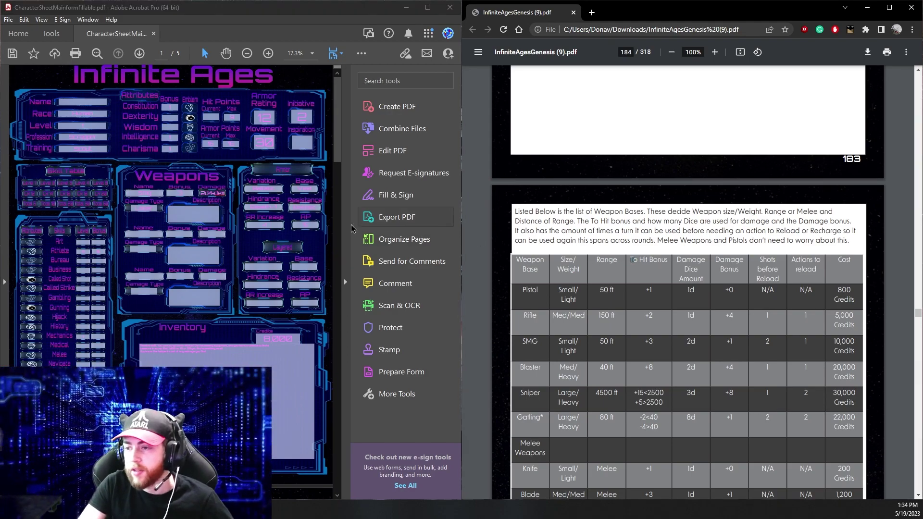
{"action": "left_click", "coordinate": [198, 213]}
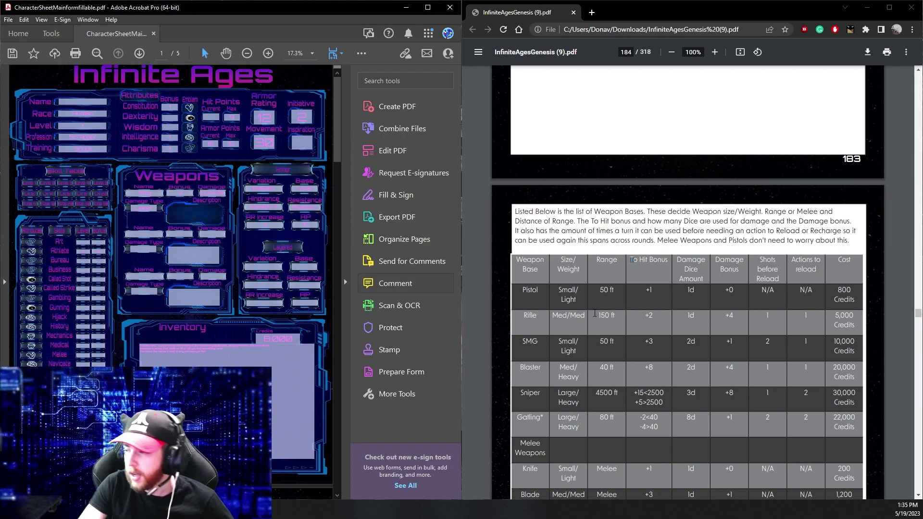
{"action": "left_click", "coordinate": [845, 347]}
{"action": "scroll", "coordinate": [767, 271], "scroll_direction": "up", "scroll_amount": 5}
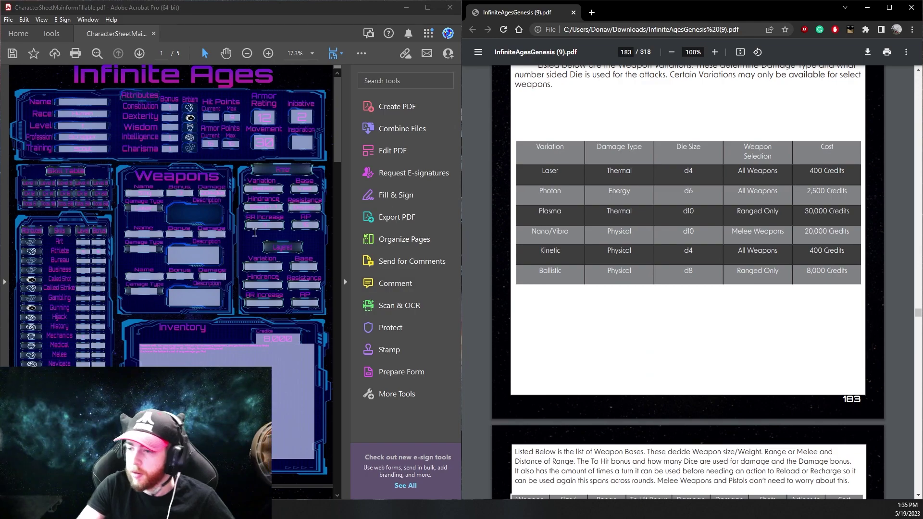
{"action": "left_click", "coordinate": [196, 210]}
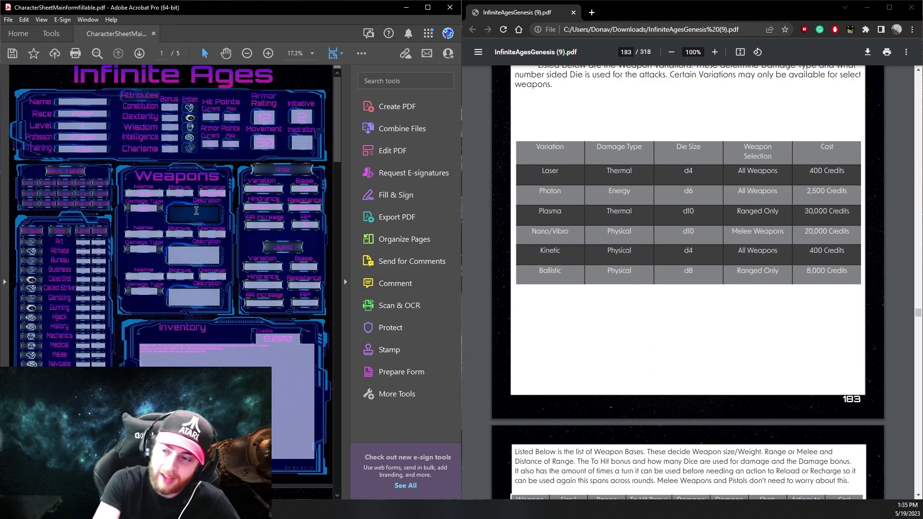
{"action": "type", "text": "10,400"}
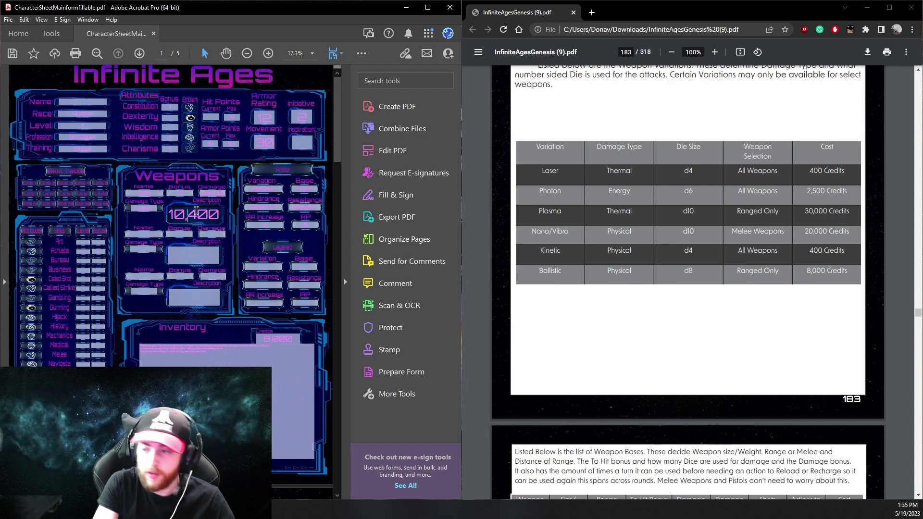
{"action": "left_click", "coordinate": [139, 217]}
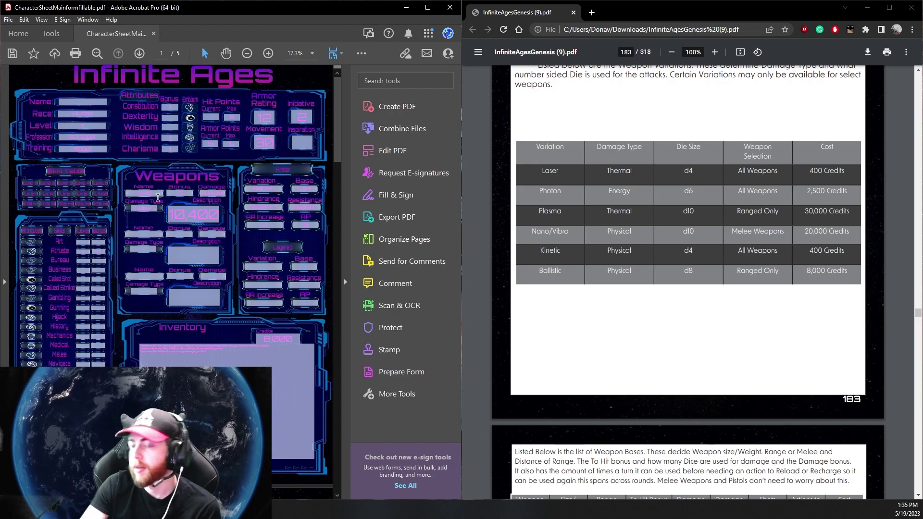
{"action": "left_click", "coordinate": [599, 239]}
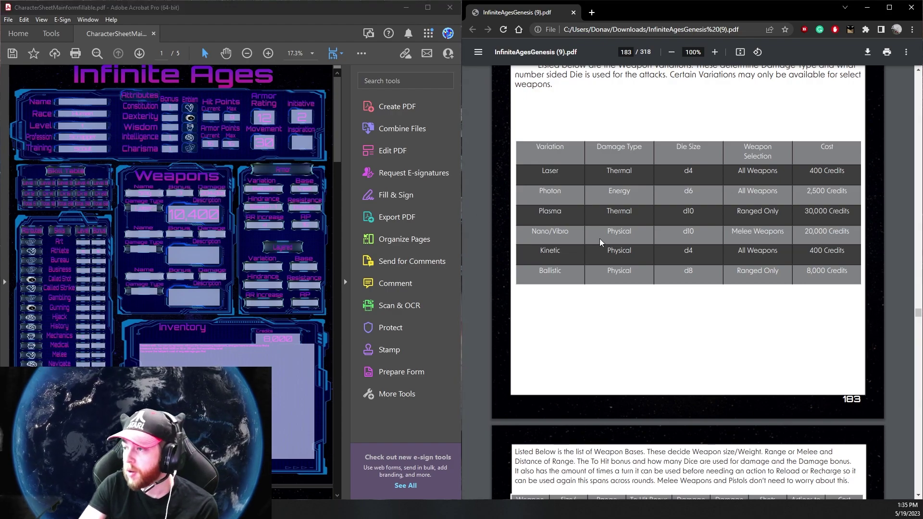
{"action": "scroll", "coordinate": [601, 234], "scroll_direction": "up", "scroll_amount": 8}
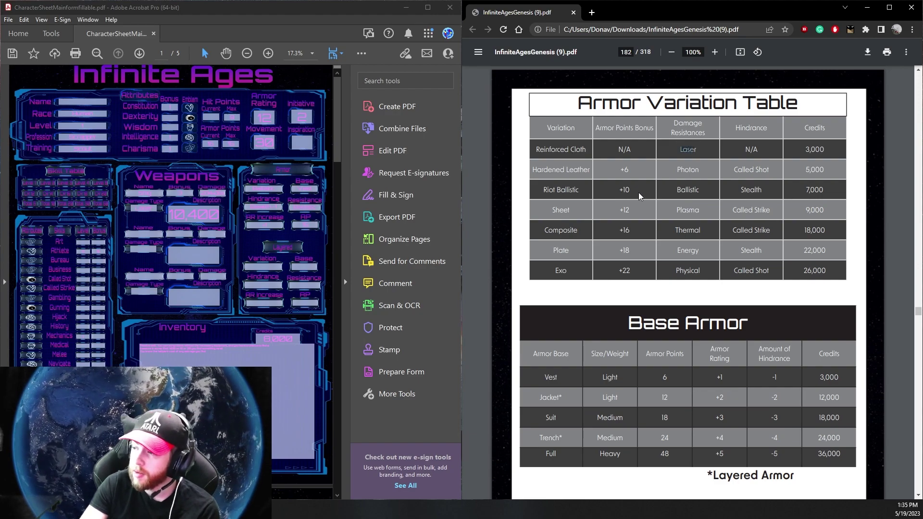
{"action": "scroll", "coordinate": [639, 192], "scroll_direction": "down", "scroll_amount": 10}
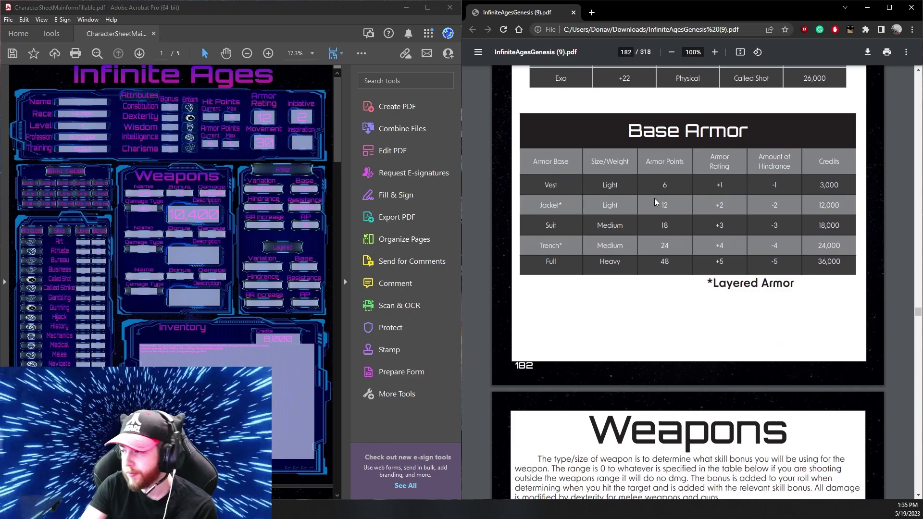
{"action": "scroll", "coordinate": [655, 197], "scroll_direction": "down", "scroll_amount": 9}
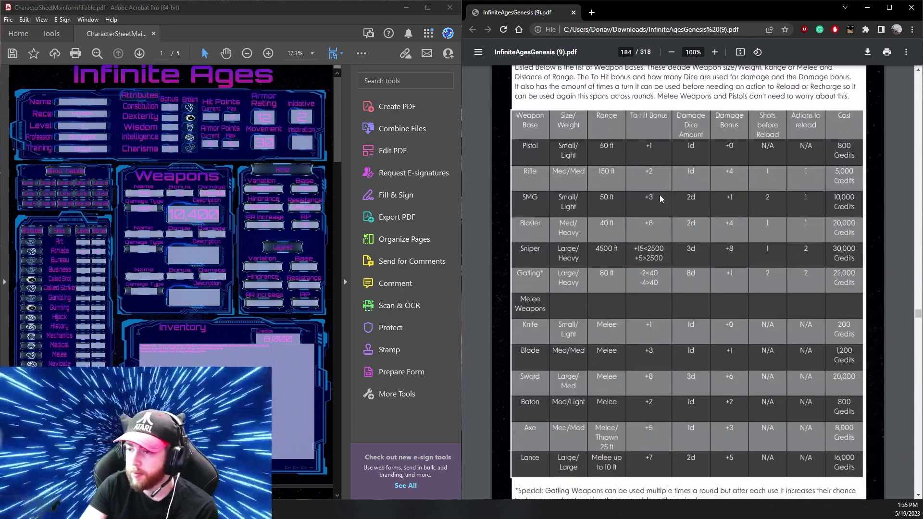
{"action": "scroll", "coordinate": [581, 190], "scroll_direction": "down", "scroll_amount": 8}
{"action": "scroll", "coordinate": [581, 191], "scroll_direction": "down", "scroll_amount": 4}
{"action": "scroll", "coordinate": [584, 187], "scroll_direction": "up", "scroll_amount": 12}
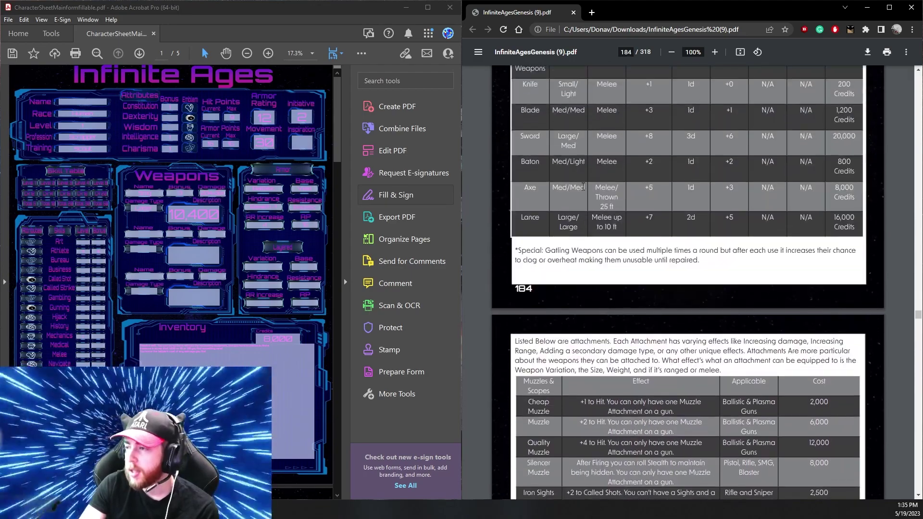
{"action": "scroll", "coordinate": [586, 184], "scroll_direction": "down", "scroll_amount": 8}
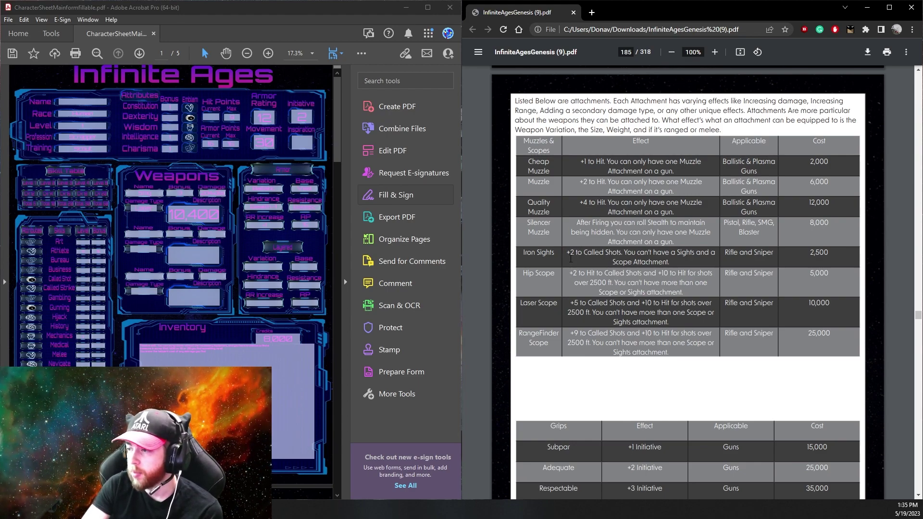
{"action": "scroll", "coordinate": [587, 241], "scroll_direction": "down", "scroll_amount": 1}
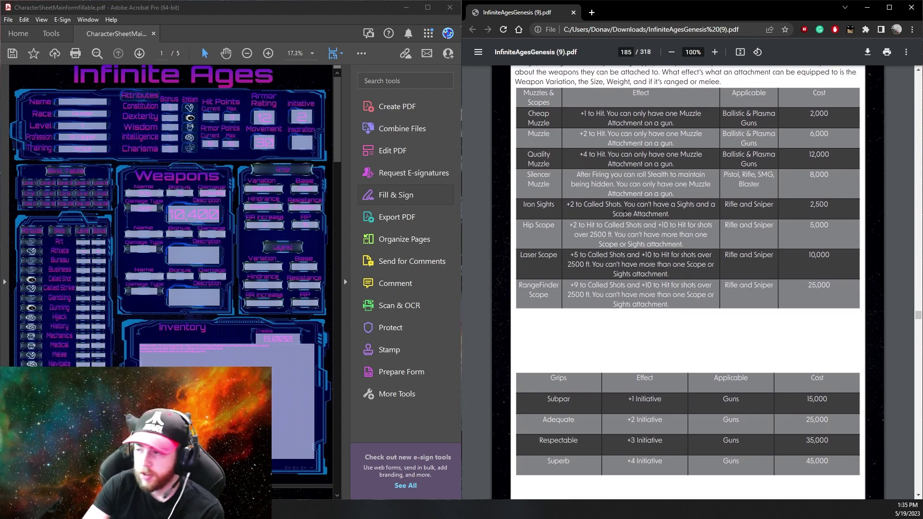
{"action": "scroll", "coordinate": [617, 272], "scroll_direction": "down", "scroll_amount": 5}
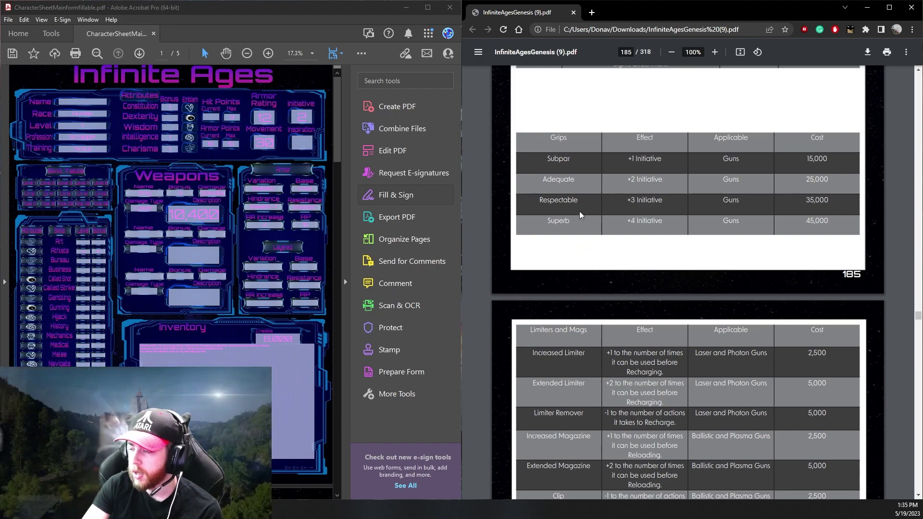
{"action": "left_click_drag", "start_coordinate": [547, 148], "coordinate": [575, 200]}
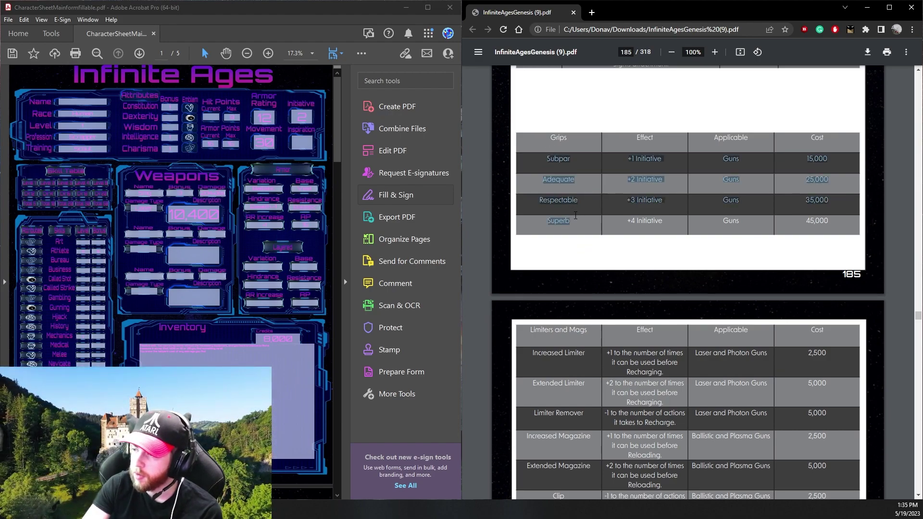
{"action": "left_click", "coordinate": [549, 159]}
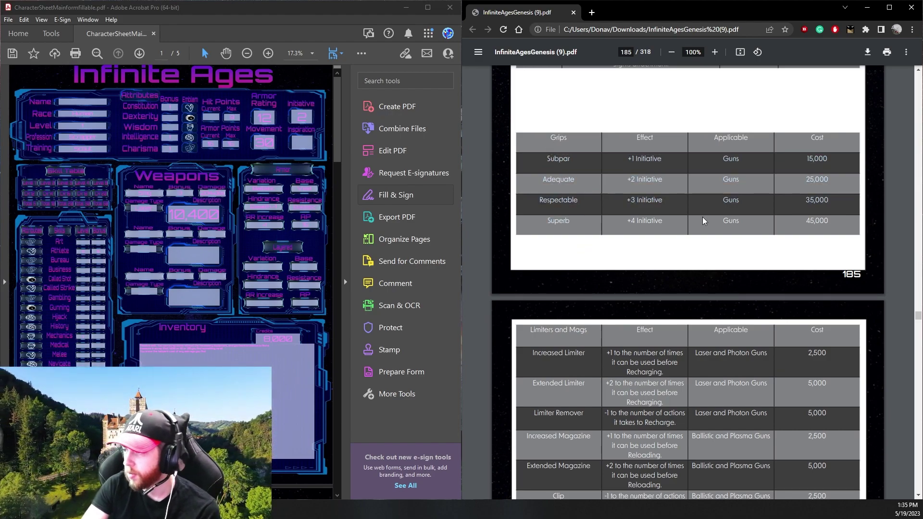
{"action": "scroll", "coordinate": [660, 247], "scroll_direction": "down", "scroll_amount": 5}
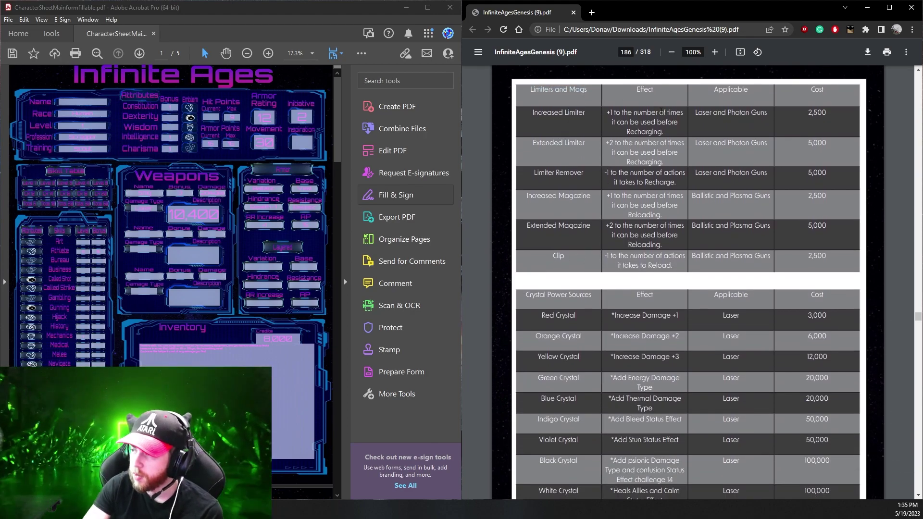
{"action": "scroll", "coordinate": [649, 132], "scroll_direction": "up", "scroll_amount": 15}
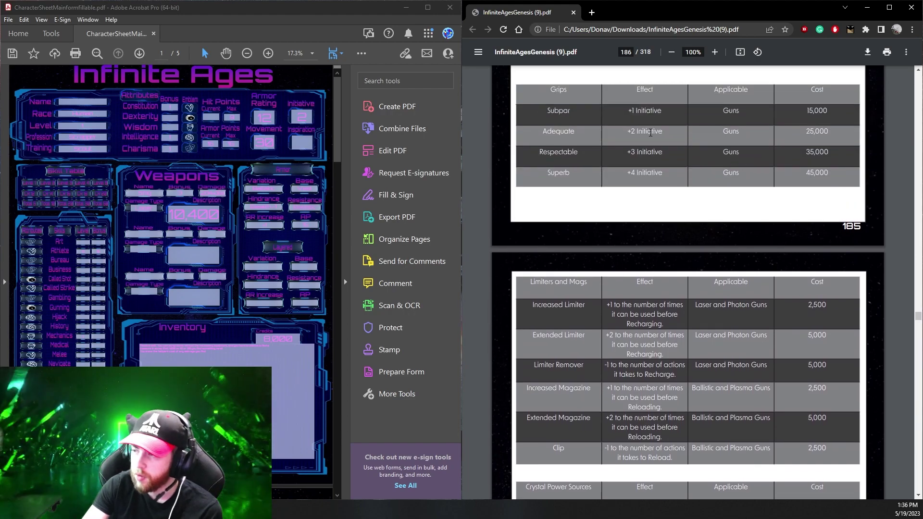
Scroll from page 184 past the cyberware and Vehicles pages to page 193's vehicle table
{"action": "scroll", "coordinate": [652, 131], "scroll_direction": "up", "scroll_amount": 3}
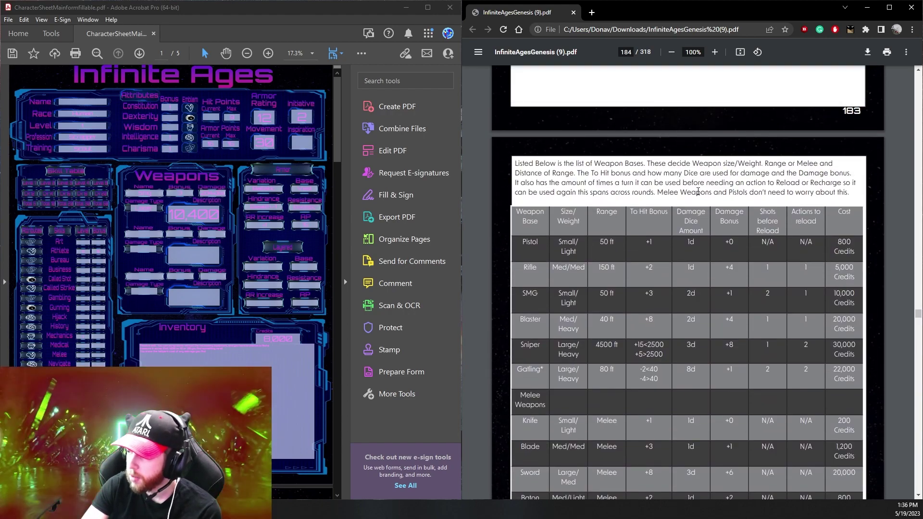
{"action": "scroll", "coordinate": [748, 215], "scroll_direction": "down", "scroll_amount": 2}
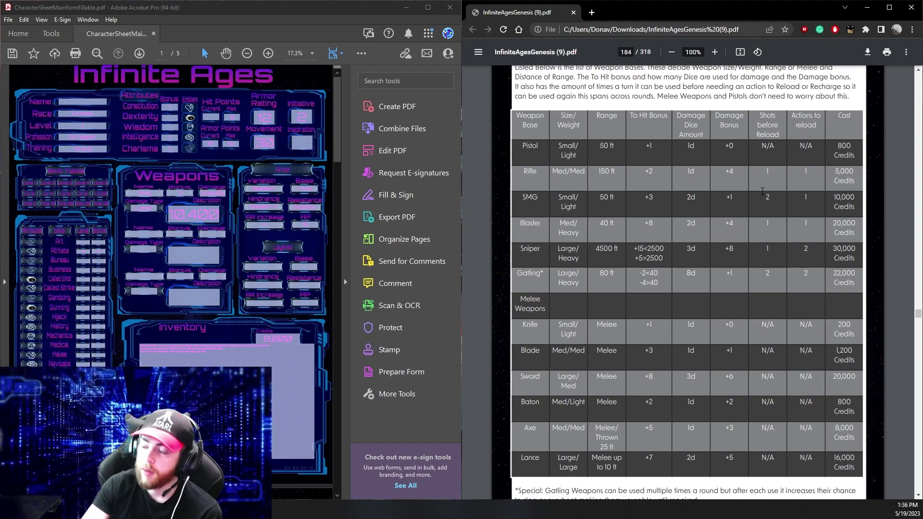
{"action": "scroll", "coordinate": [762, 191], "scroll_direction": "down", "scroll_amount": 1}
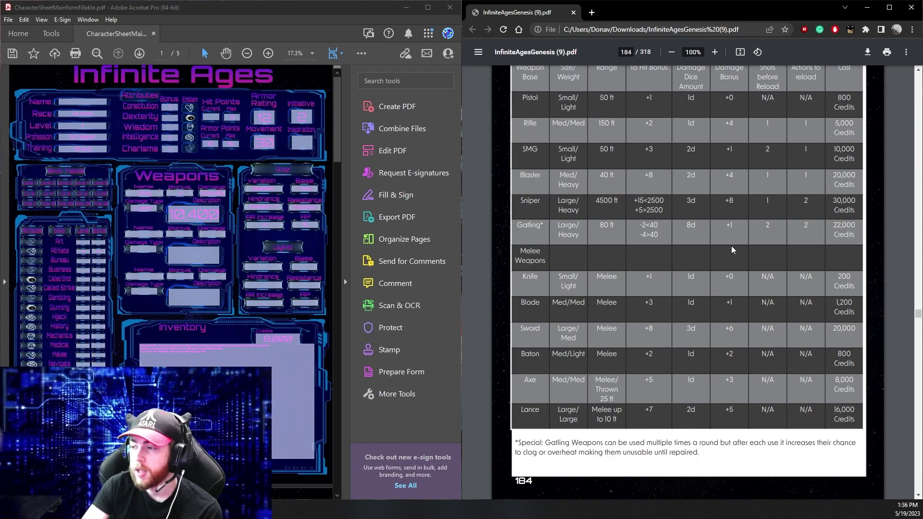
{"action": "scroll", "coordinate": [731, 246], "scroll_direction": "up", "scroll_amount": 3}
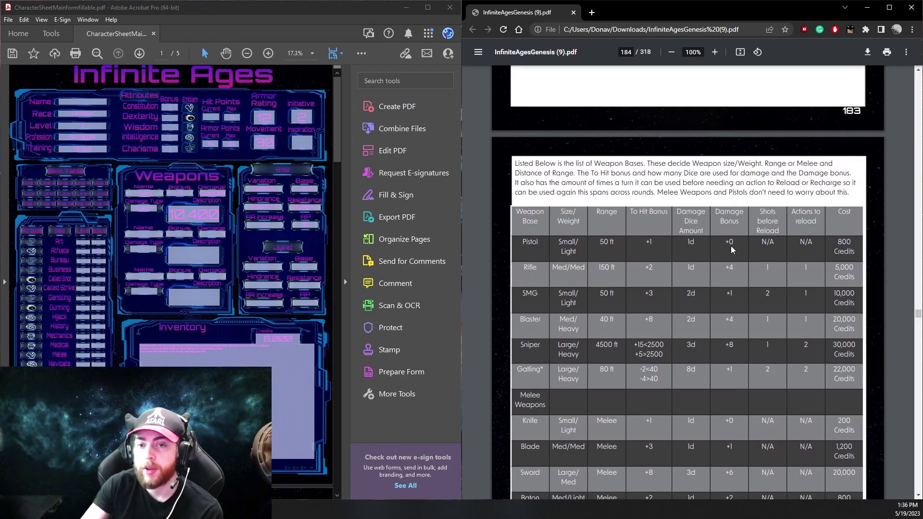
{"action": "scroll", "coordinate": [730, 246], "scroll_direction": "down", "scroll_amount": 3}
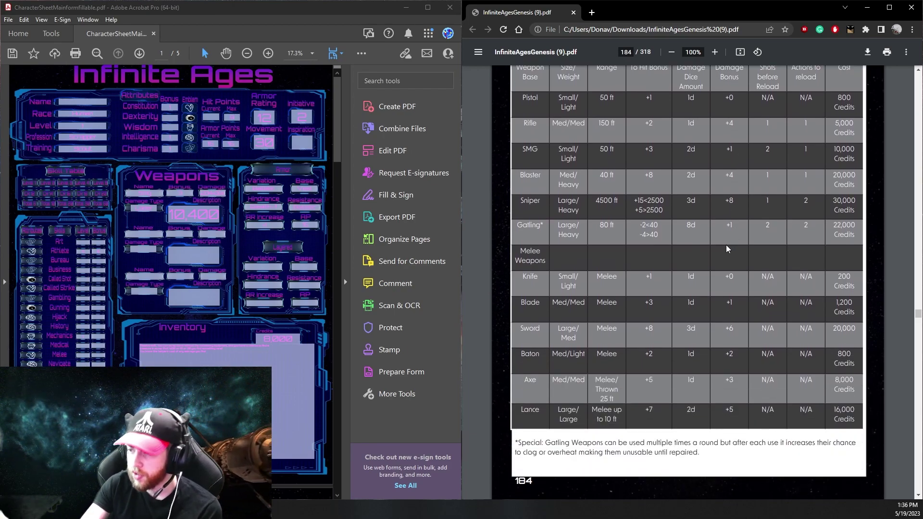
{"action": "scroll", "coordinate": [726, 245], "scroll_direction": "down", "scroll_amount": 6}
{"action": "scroll", "coordinate": [726, 250], "scroll_direction": "down", "scroll_amount": 20}
{"action": "scroll", "coordinate": [721, 250], "scroll_direction": "up", "scroll_amount": 8}
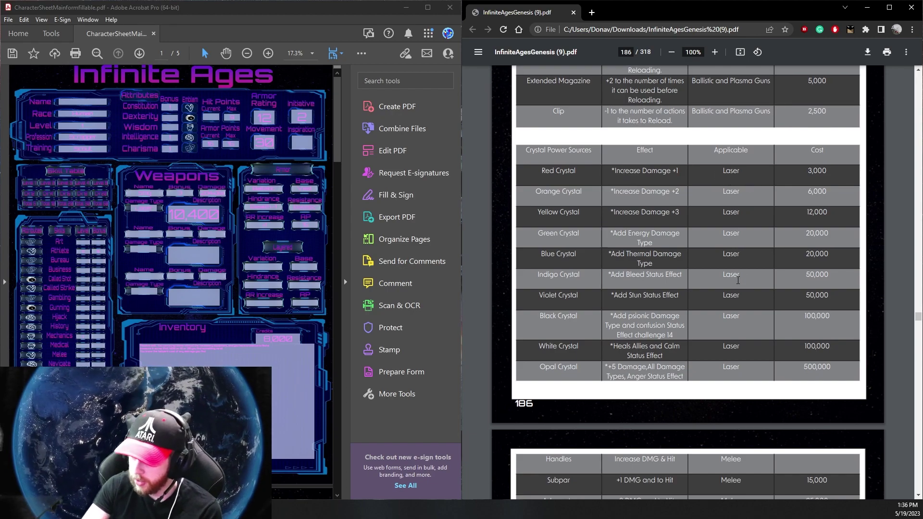
{"action": "scroll", "coordinate": [737, 281], "scroll_direction": "down", "scroll_amount": 2}
{"action": "scroll", "coordinate": [737, 272], "scroll_direction": "down", "scroll_amount": 7}
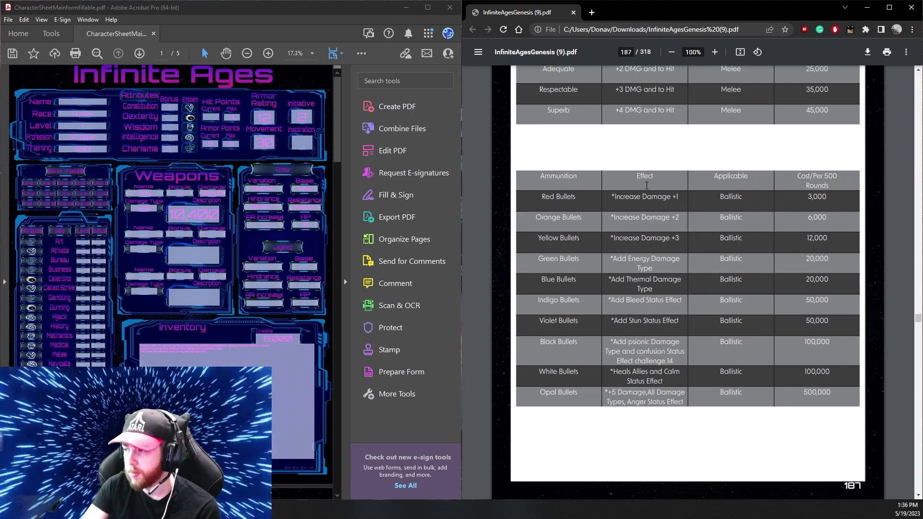
{"action": "scroll", "coordinate": [650, 305], "scroll_direction": "down", "scroll_amount": 9}
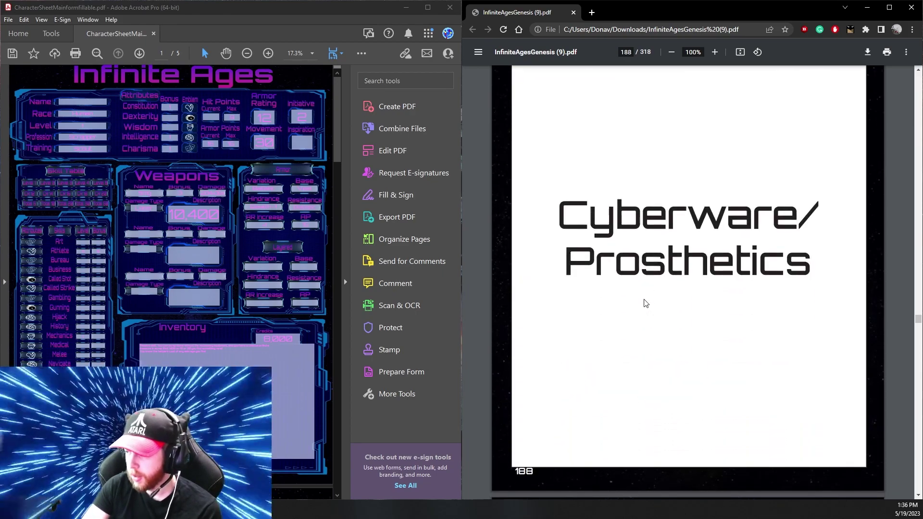
{"action": "scroll", "coordinate": [644, 302], "scroll_direction": "down", "scroll_amount": 4}
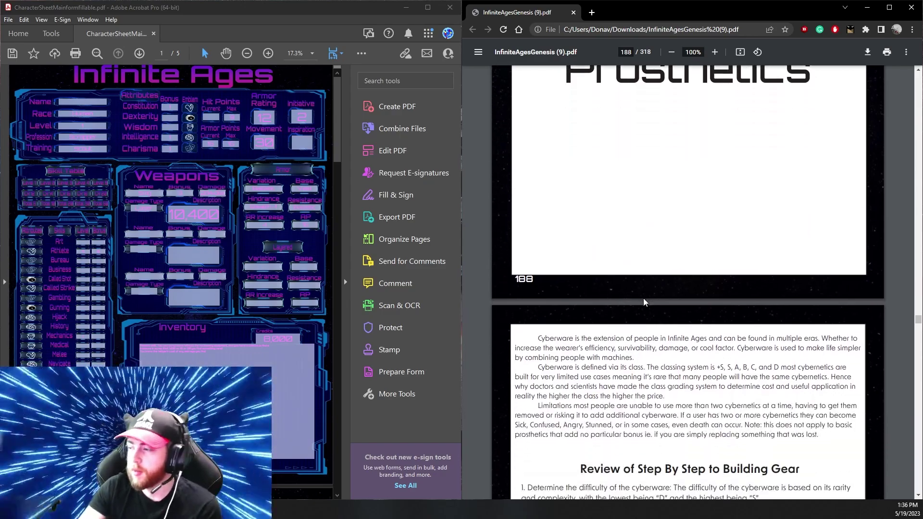
{"action": "scroll", "coordinate": [644, 301], "scroll_direction": "down", "scroll_amount": 7}
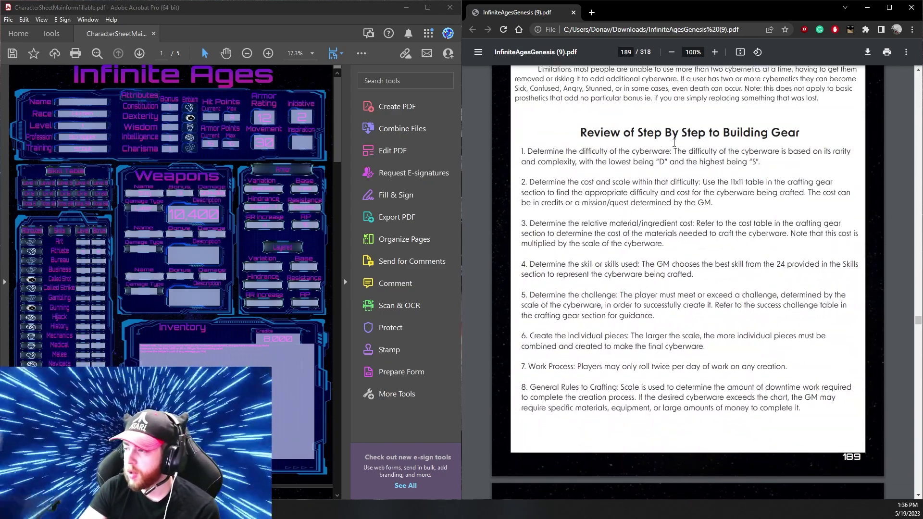
{"action": "scroll", "coordinate": [677, 139], "scroll_direction": "down", "scroll_amount": 4}
{"action": "scroll", "coordinate": [661, 138], "scroll_direction": "down", "scroll_amount": 4}
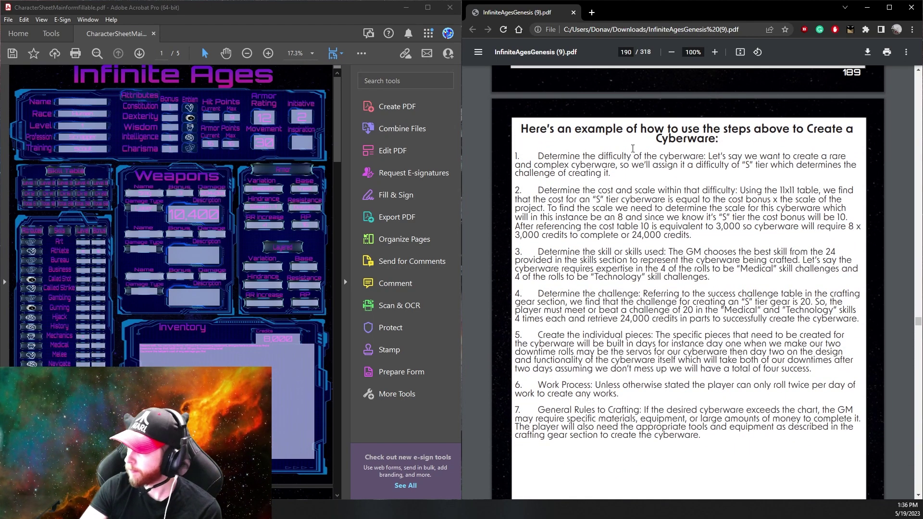
{"action": "scroll", "coordinate": [750, 145], "scroll_direction": "down", "scroll_amount": 2}
{"action": "scroll", "coordinate": [711, 151], "scroll_direction": "up", "scroll_amount": 2}
{"action": "scroll", "coordinate": [688, 157], "scroll_direction": "down", "scroll_amount": 2}
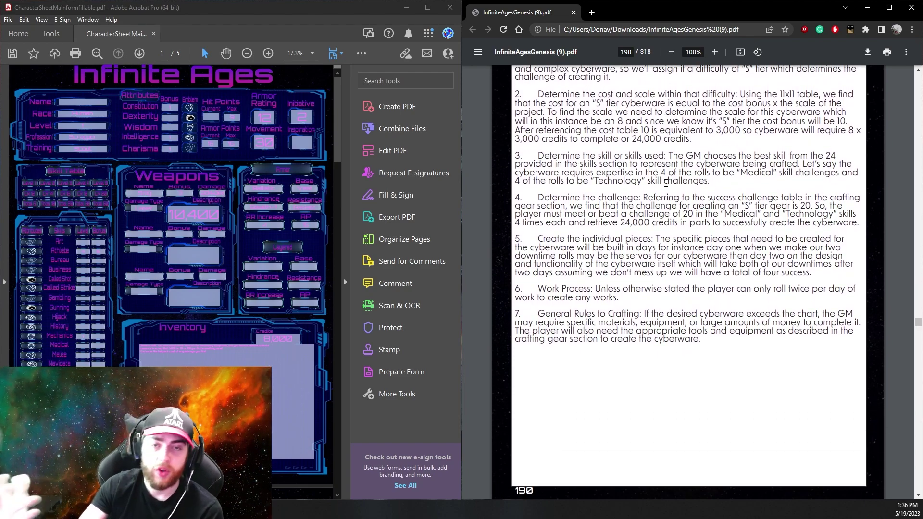
{"action": "scroll", "coordinate": [663, 183], "scroll_direction": "down", "scroll_amount": 9}
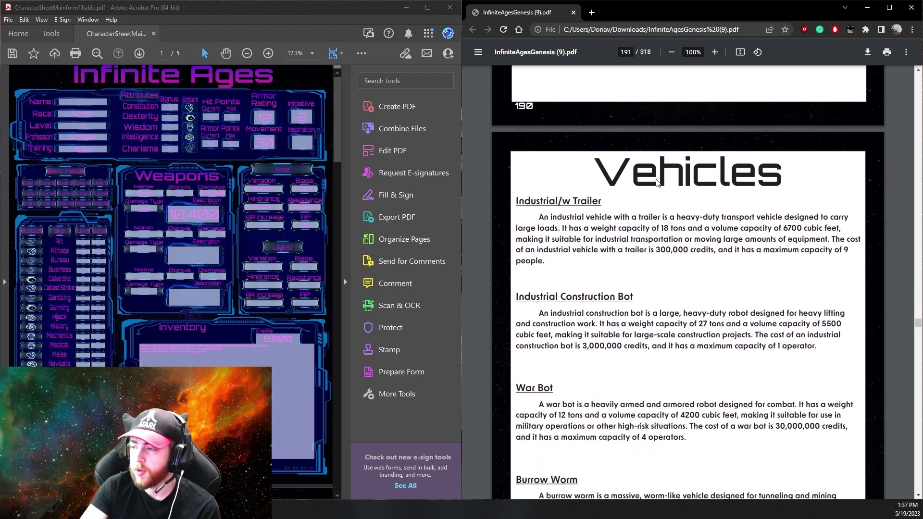
{"action": "scroll", "coordinate": [656, 192], "scroll_direction": "up", "scroll_amount": 4}
{"action": "scroll", "coordinate": [655, 194], "scroll_direction": "up", "scroll_amount": 3}
{"action": "scroll", "coordinate": [649, 197], "scroll_direction": "down", "scroll_amount": 7}
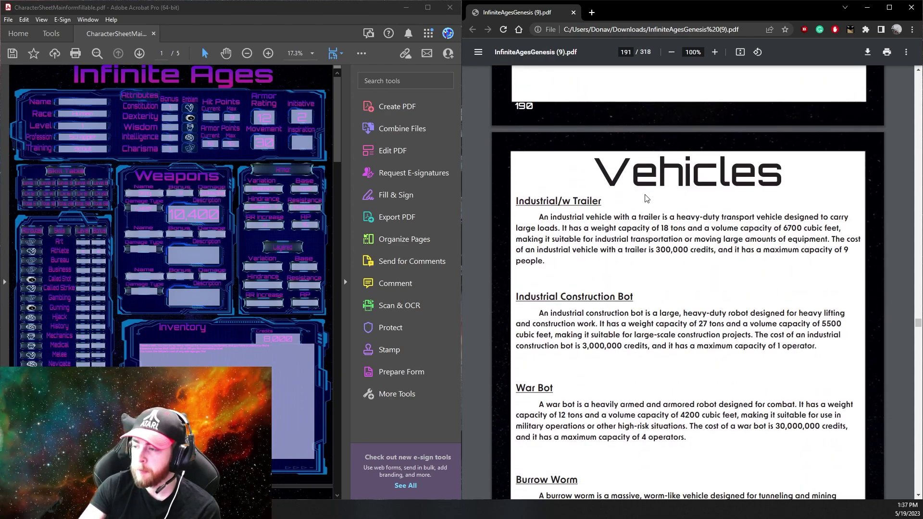
{"action": "scroll", "coordinate": [646, 198], "scroll_direction": "down", "scroll_amount": 9}
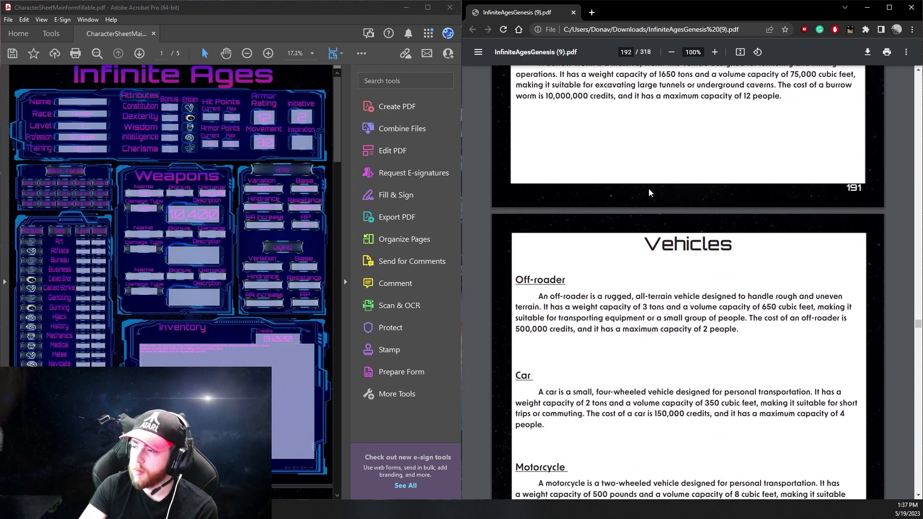
{"action": "scroll", "coordinate": [647, 193], "scroll_direction": "down", "scroll_amount": 5}
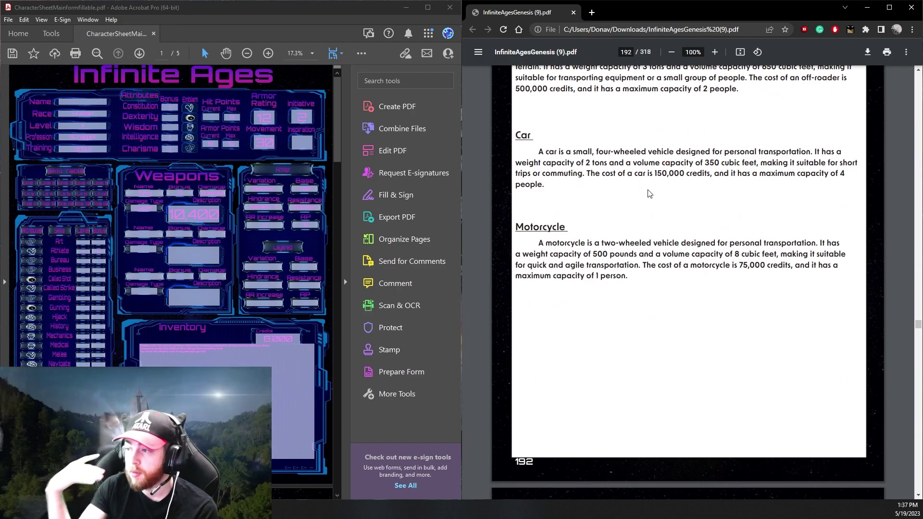
{"action": "scroll", "coordinate": [649, 193], "scroll_direction": "down", "scroll_amount": 7}
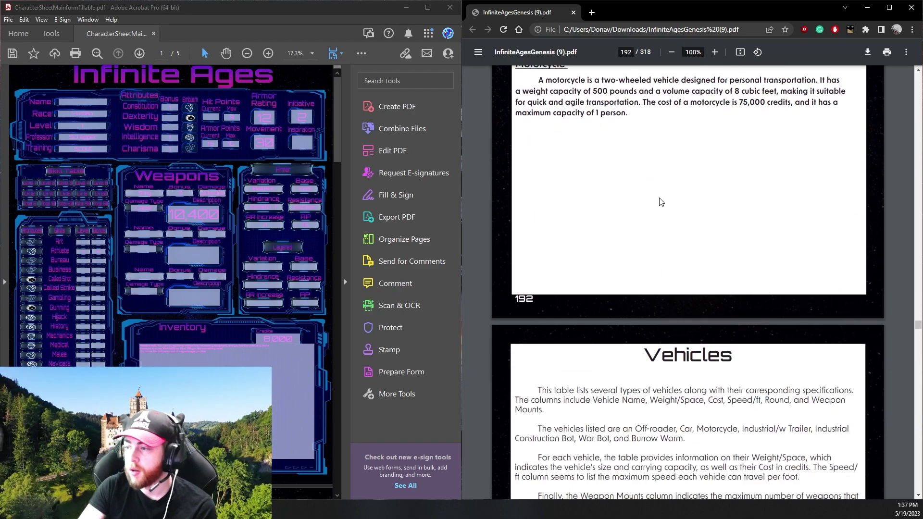
{"action": "scroll", "coordinate": [659, 200], "scroll_direction": "down", "scroll_amount": 4}
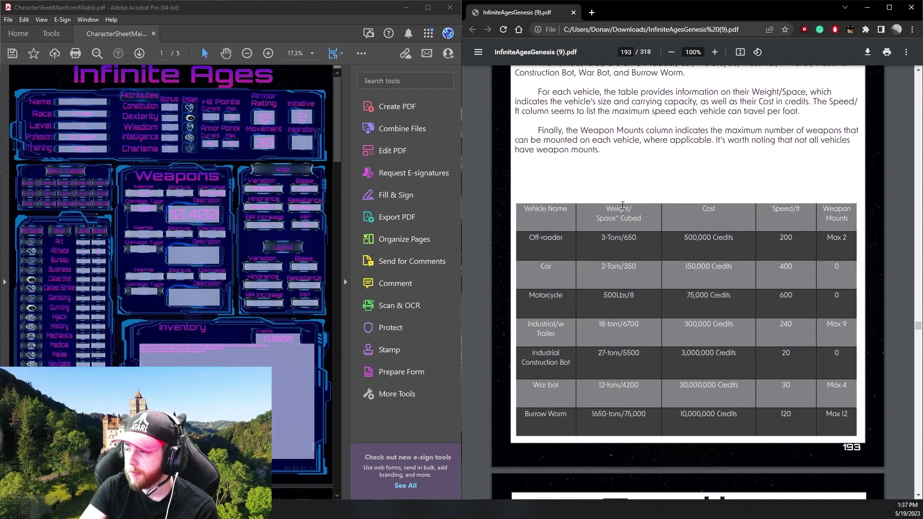
{"action": "scroll", "coordinate": [665, 197], "scroll_direction": "up", "scroll_amount": 3}
{"action": "scroll", "coordinate": [666, 197], "scroll_direction": "down", "scroll_amount": 4}
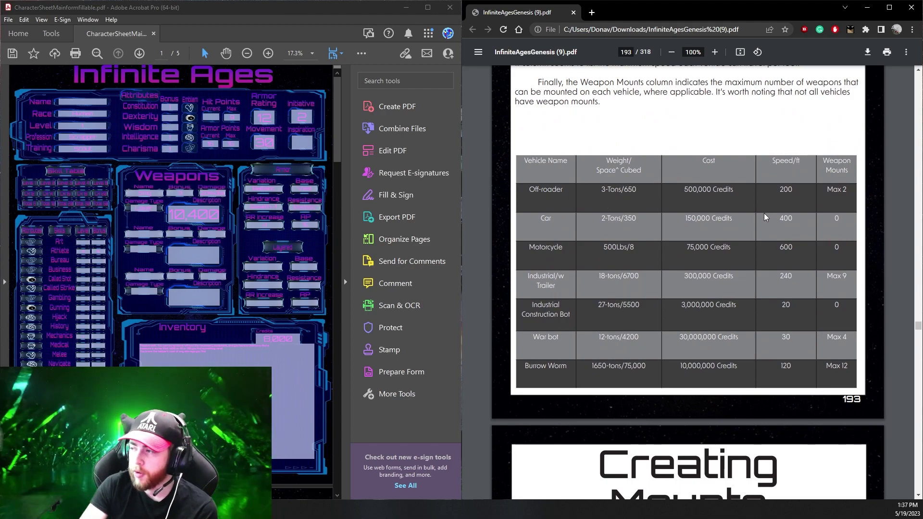
Scroll through the General Goods, communication and Mining Goods tables to the page 230 Crafting Gear title
{"action": "scroll", "coordinate": [744, 220], "scroll_direction": "down", "scroll_amount": 8}
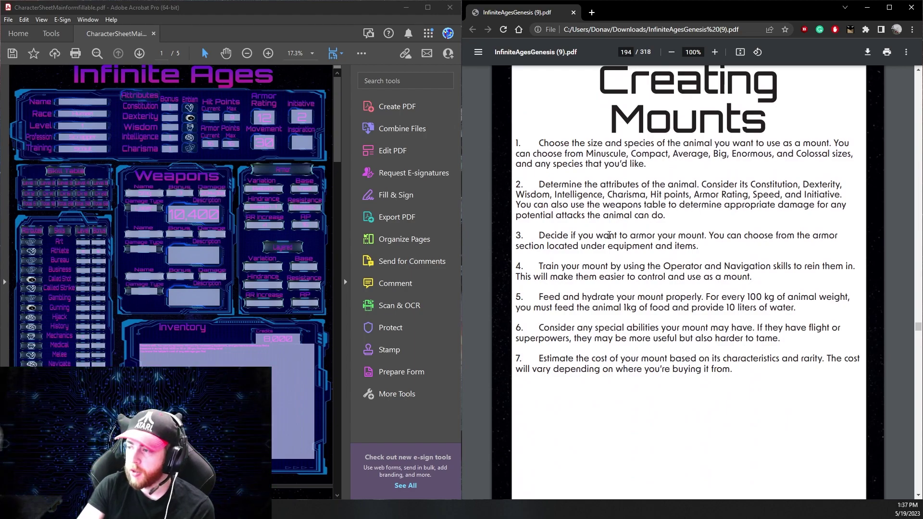
{"action": "scroll", "coordinate": [747, 130], "scroll_direction": "down", "scroll_amount": 4}
{"action": "scroll", "coordinate": [747, 130], "scroll_direction": "down", "scroll_amount": 16}
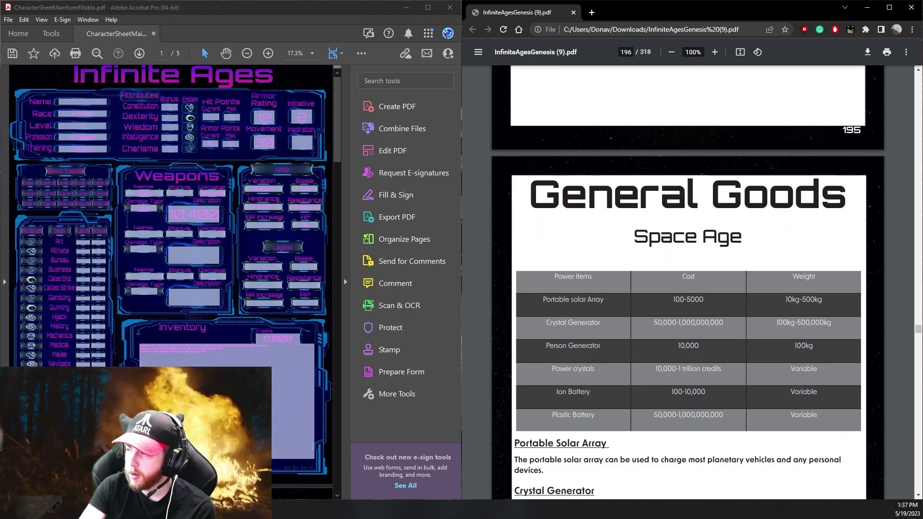
{"action": "scroll", "coordinate": [683, 194], "scroll_direction": "down", "scroll_amount": 3}
{"action": "scroll", "coordinate": [684, 194], "scroll_direction": "down", "scroll_amount": 1}
{"action": "scroll", "coordinate": [721, 207], "scroll_direction": "up", "scroll_amount": 5}
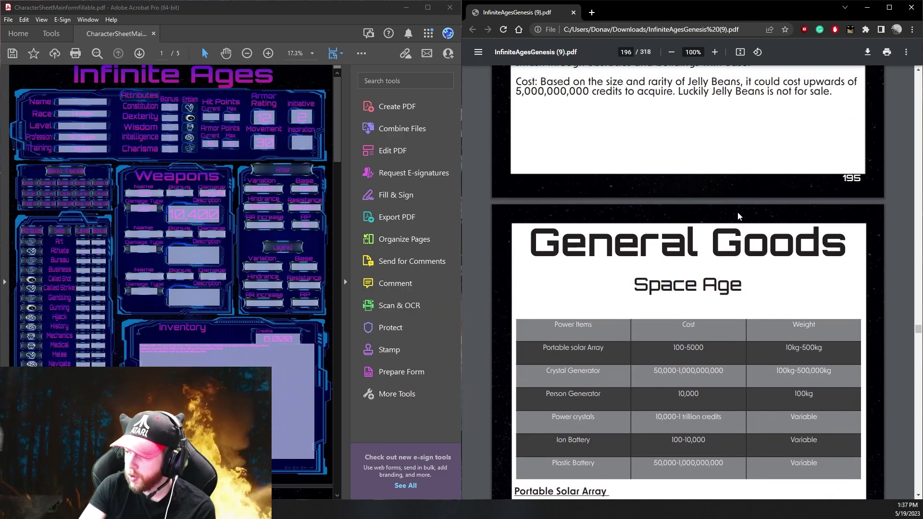
{"action": "scroll", "coordinate": [711, 209], "scroll_direction": "down", "scroll_amount": 5}
{"action": "scroll", "coordinate": [601, 201], "scroll_direction": "down", "scroll_amount": 20}
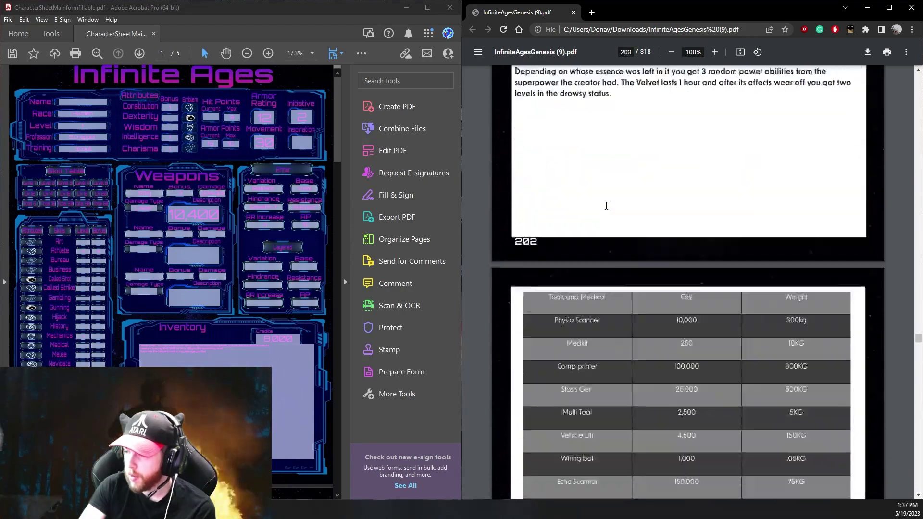
{"action": "scroll", "coordinate": [606, 204], "scroll_direction": "down", "scroll_amount": 20}
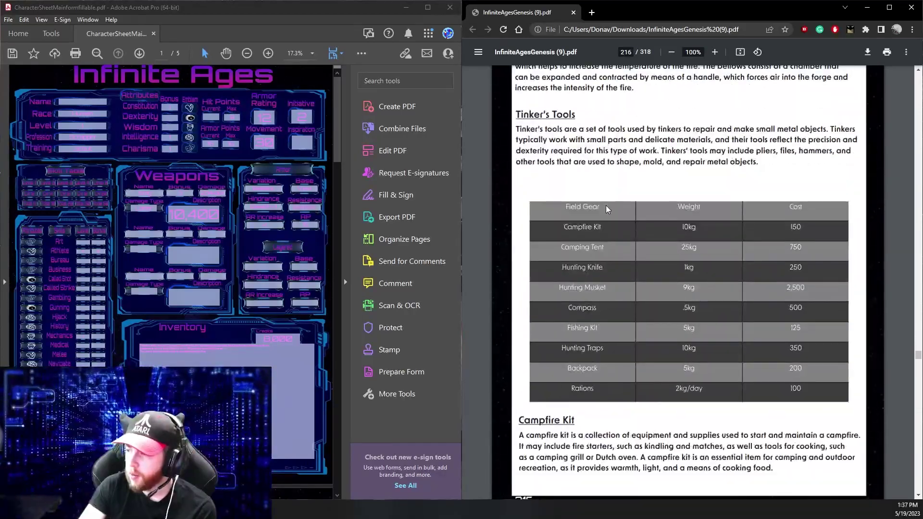
{"action": "scroll", "coordinate": [605, 206], "scroll_direction": "down", "scroll_amount": 8}
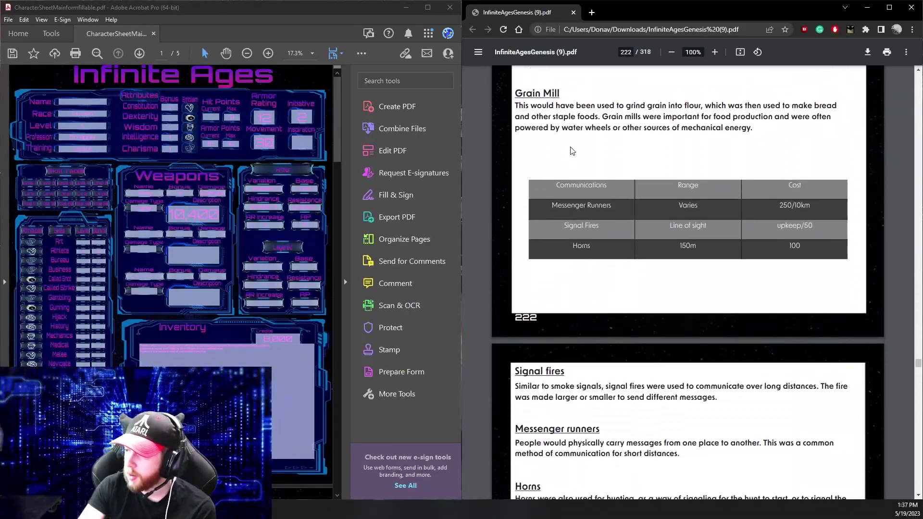
{"action": "scroll", "coordinate": [624, 202], "scroll_direction": "up", "scroll_amount": 3}
{"action": "scroll", "coordinate": [620, 182], "scroll_direction": "down", "scroll_amount": 5}
{"action": "scroll", "coordinate": [624, 202], "scroll_direction": "up", "scroll_amount": 4}
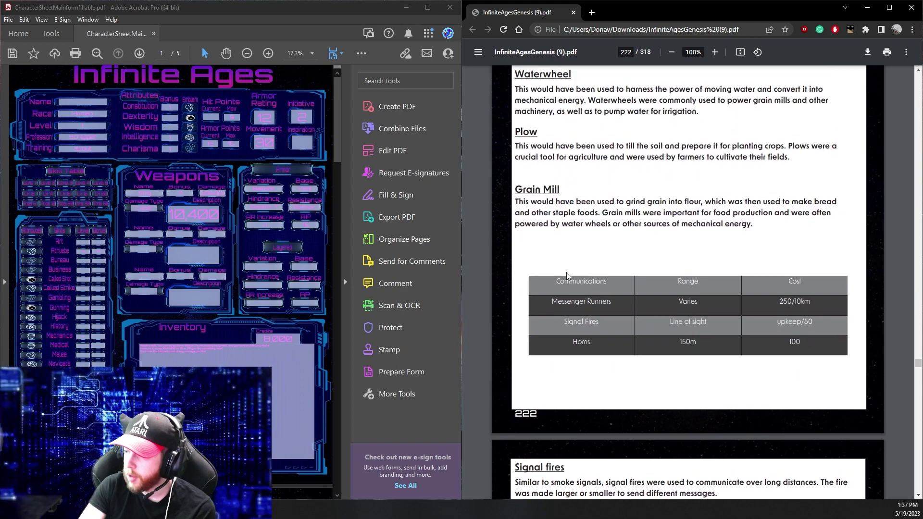
{"action": "scroll", "coordinate": [644, 258], "scroll_direction": "down", "scroll_amount": 1}
{"action": "scroll", "coordinate": [644, 259], "scroll_direction": "down", "scroll_amount": 8}
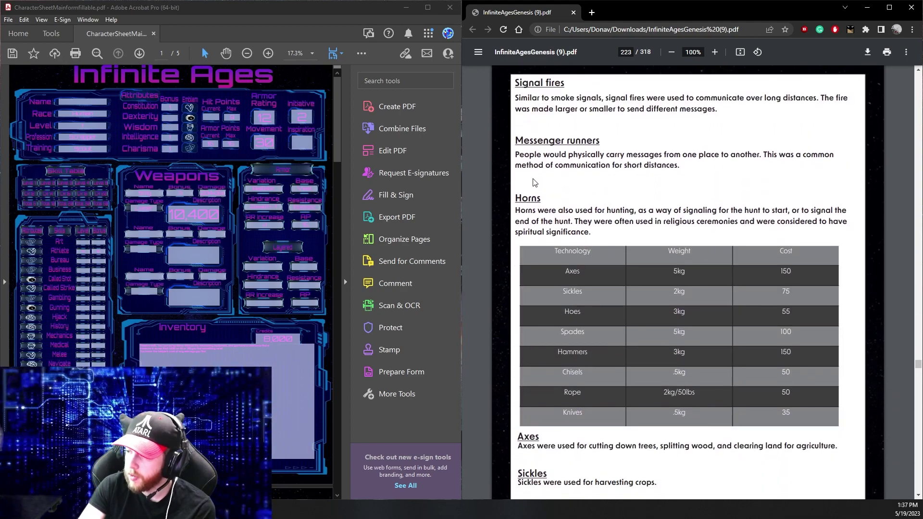
{"action": "scroll", "coordinate": [540, 115], "scroll_direction": "up", "scroll_amount": 3}
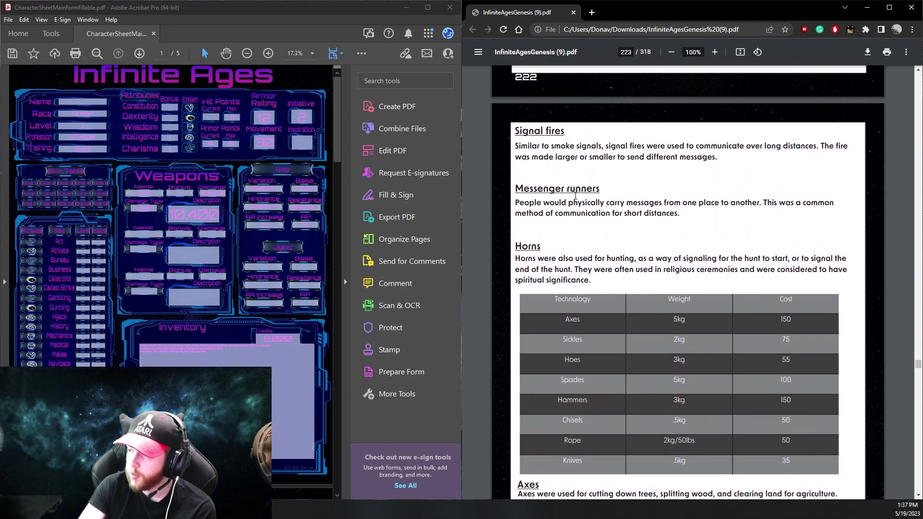
{"action": "scroll", "coordinate": [575, 195], "scroll_direction": "up", "scroll_amount": 3}
{"action": "scroll", "coordinate": [664, 217], "scroll_direction": "down", "scroll_amount": 20}
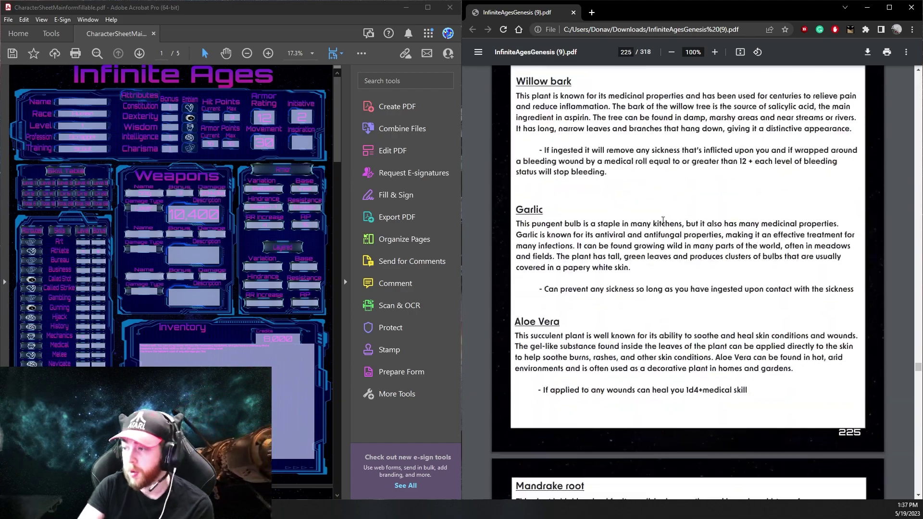
{"action": "scroll", "coordinate": [663, 221], "scroll_direction": "down", "scroll_amount": 20}
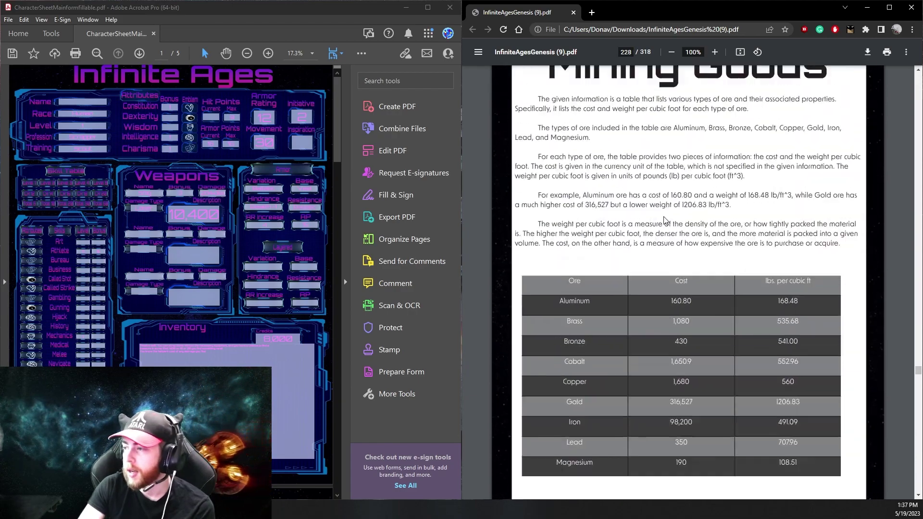
{"action": "scroll", "coordinate": [664, 219], "scroll_direction": "up", "scroll_amount": 1}
{"action": "scroll", "coordinate": [664, 219], "scroll_direction": "down", "scroll_amount": 4}
{"action": "scroll", "coordinate": [664, 219], "scroll_direction": "up", "scroll_amount": 6}
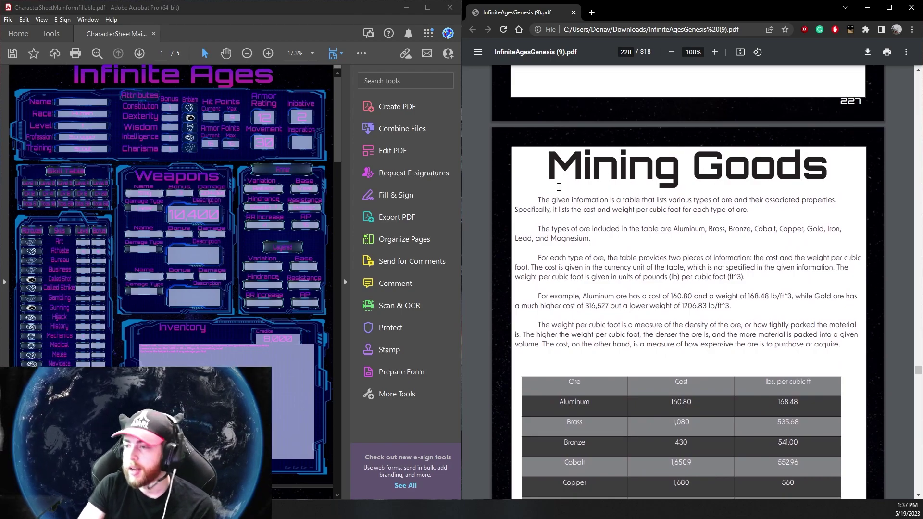
{"action": "scroll", "coordinate": [565, 197], "scroll_direction": "down", "scroll_amount": 20}
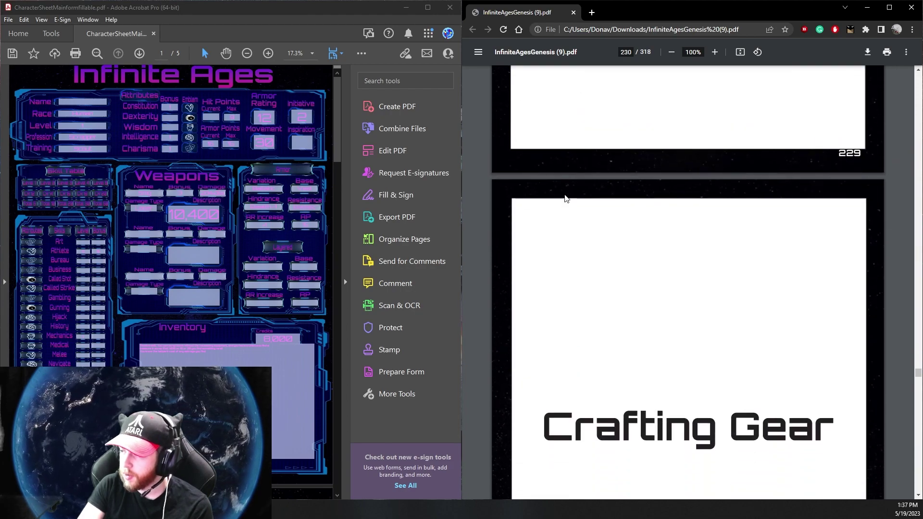
Scroll through Crafting Step by Step and General Rules to page 232's tier and Cost Per Day tables
{"action": "scroll", "coordinate": [566, 199], "scroll_direction": "down", "scroll_amount": 8}
{"action": "scroll", "coordinate": [566, 198], "scroll_direction": "up", "scroll_amount": 1}
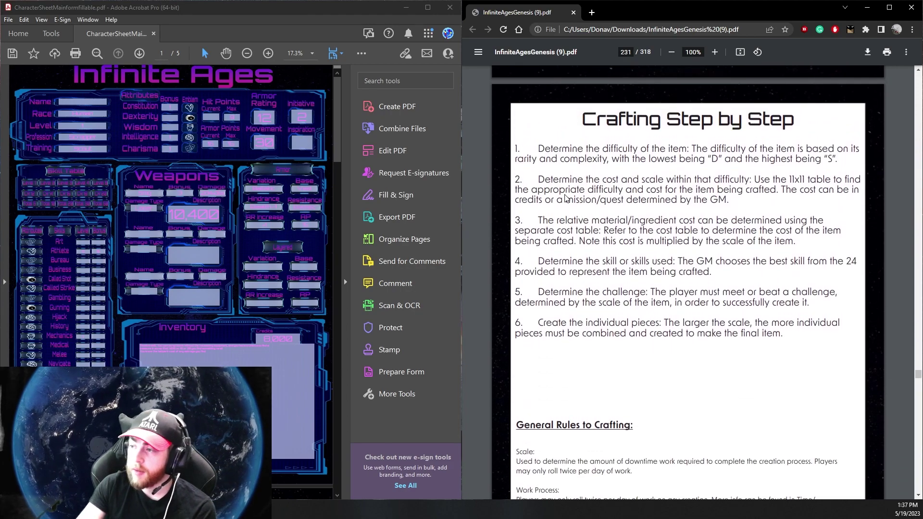
{"action": "scroll", "coordinate": [565, 199], "scroll_direction": "down", "scroll_amount": 4}
{"action": "scroll", "coordinate": [562, 198], "scroll_direction": "down", "scroll_amount": 5}
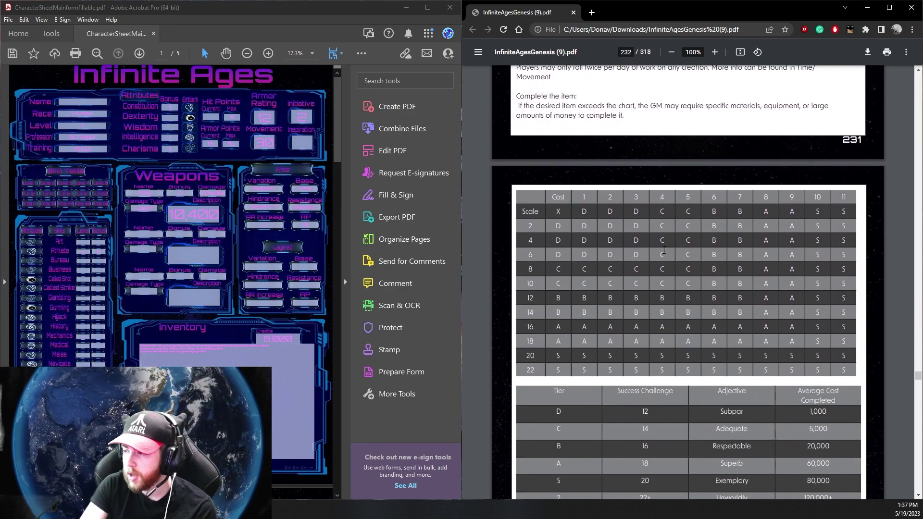
{"action": "scroll", "coordinate": [669, 250], "scroll_direction": "down", "scroll_amount": 4}
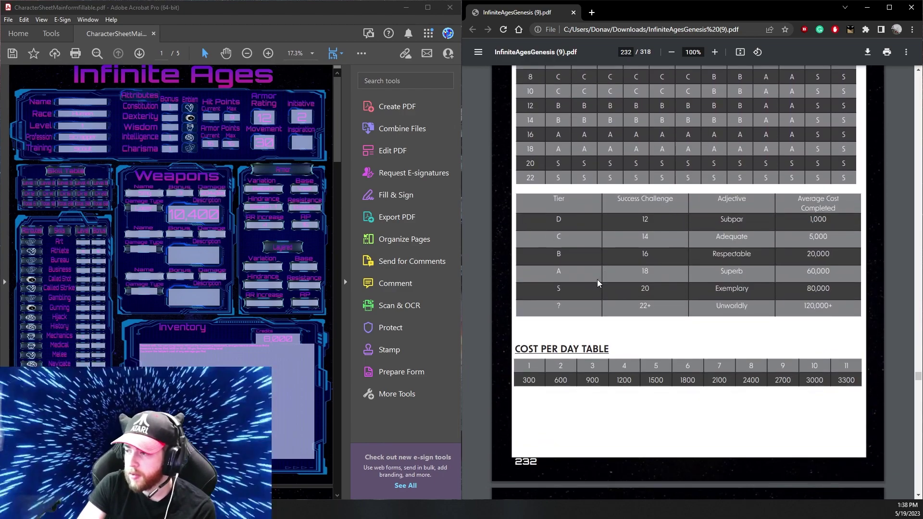
{"action": "scroll", "coordinate": [598, 280], "scroll_direction": "down", "scroll_amount": 3}
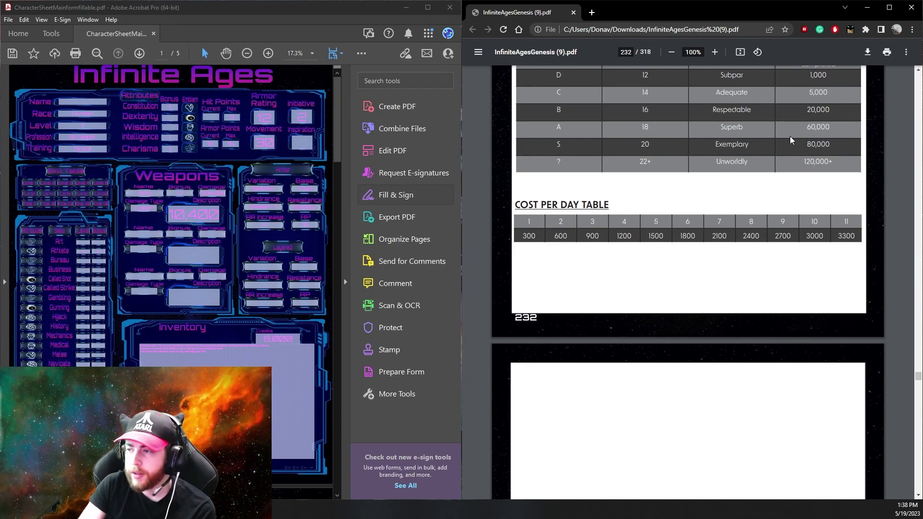
{"action": "scroll", "coordinate": [682, 175], "scroll_direction": "down", "scroll_amount": 1}
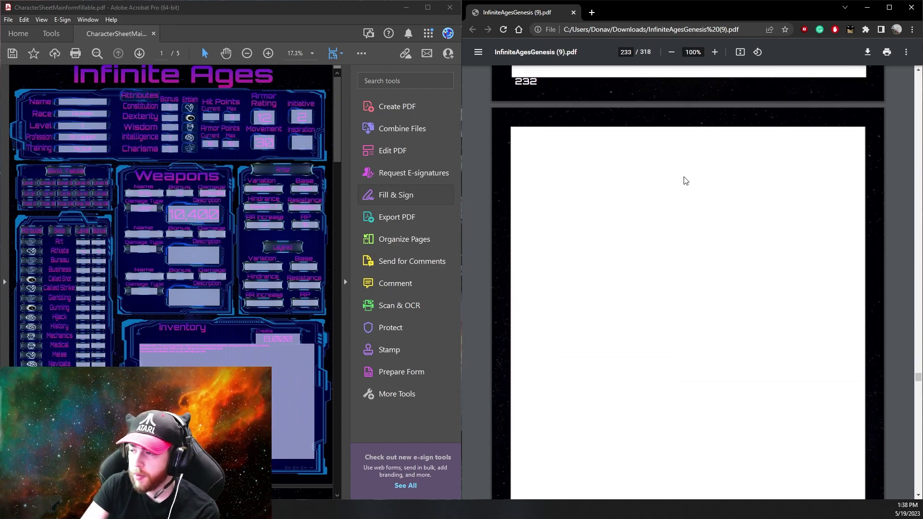
{"action": "scroll", "coordinate": [684, 172], "scroll_direction": "up", "scroll_amount": 8}
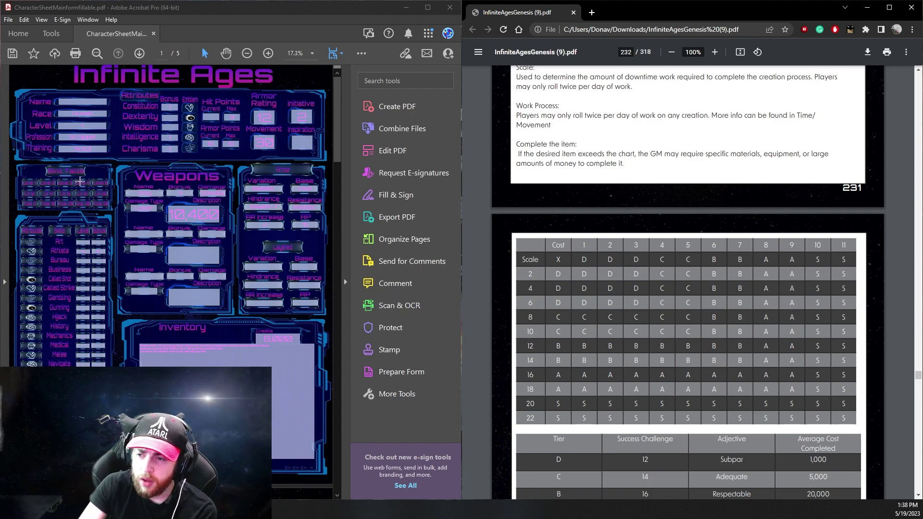
{"action": "scroll", "coordinate": [601, 219], "scroll_direction": "up", "scroll_amount": 3}
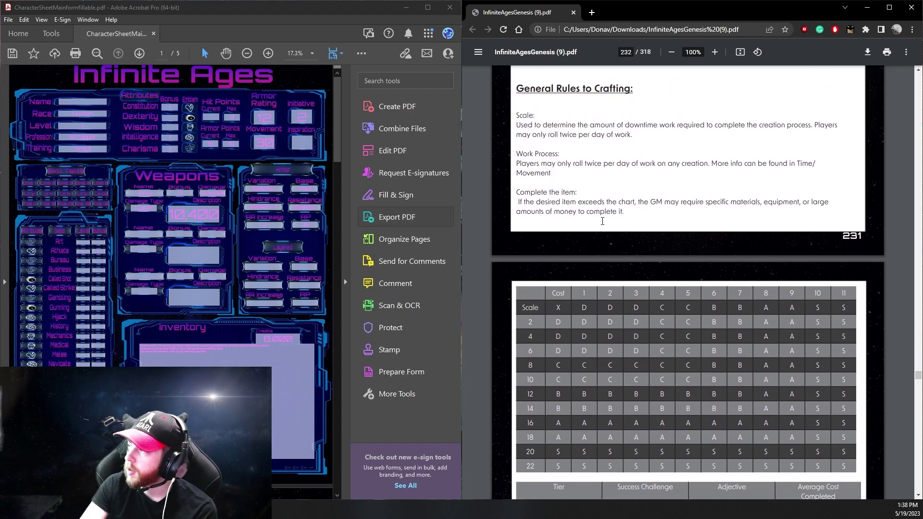
{"action": "scroll", "coordinate": [604, 232], "scroll_direction": "down", "scroll_amount": 3}
{"action": "scroll", "coordinate": [604, 234], "scroll_direction": "down", "scroll_amount": 3}
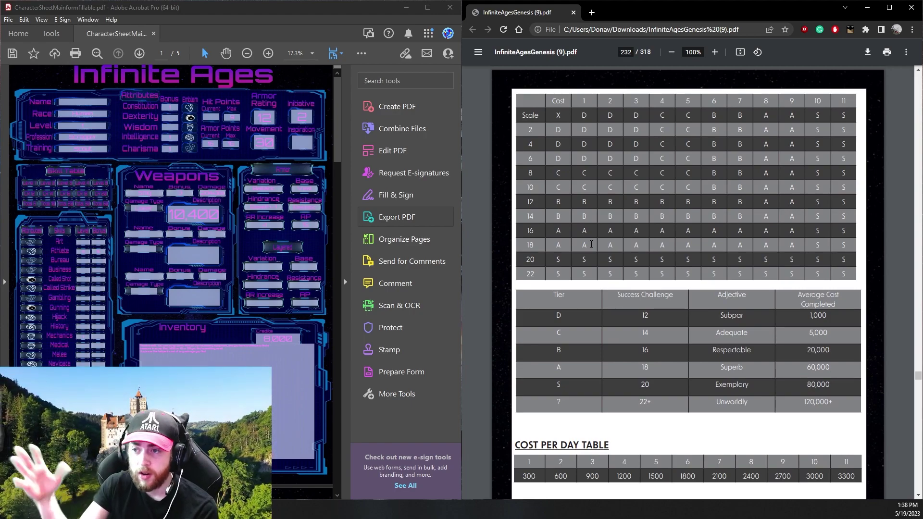
{"action": "scroll", "coordinate": [588, 250], "scroll_direction": "down", "scroll_amount": 3}
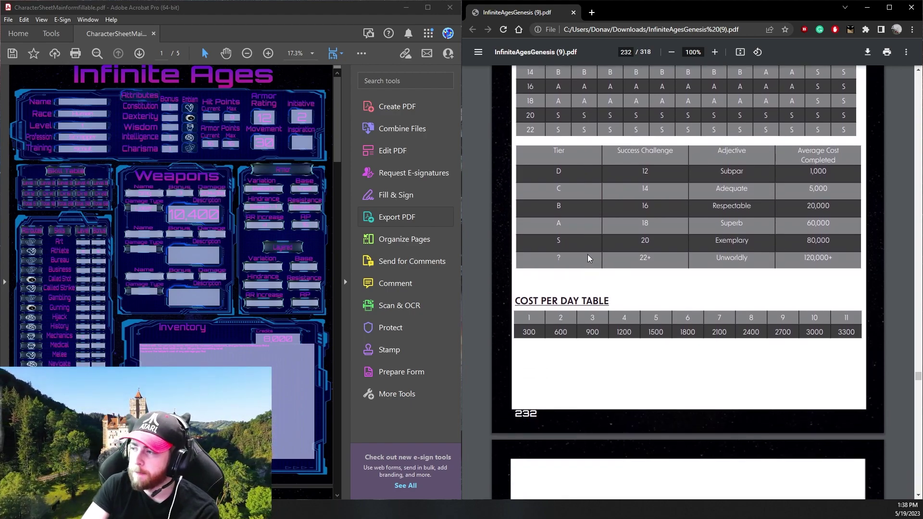
Bring up the sheet's page 2 power fields, re-check the crafting rules, and select the Space field
{"action": "left_click", "coordinate": [197, 299]}
{"action": "scroll", "coordinate": [197, 299], "scroll_direction": "down", "scroll_amount": 6}
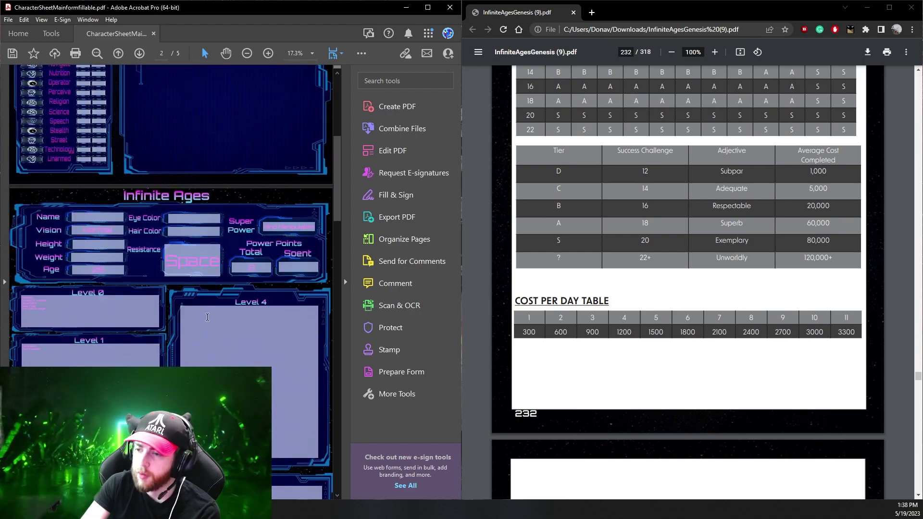
{"action": "left_click", "coordinate": [584, 275]}
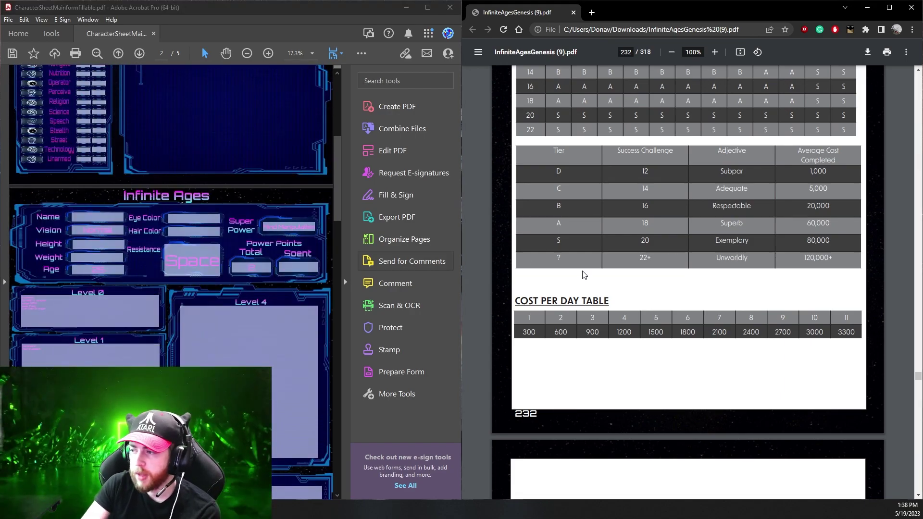
{"action": "scroll", "coordinate": [584, 275], "scroll_direction": "down", "scroll_amount": 10}
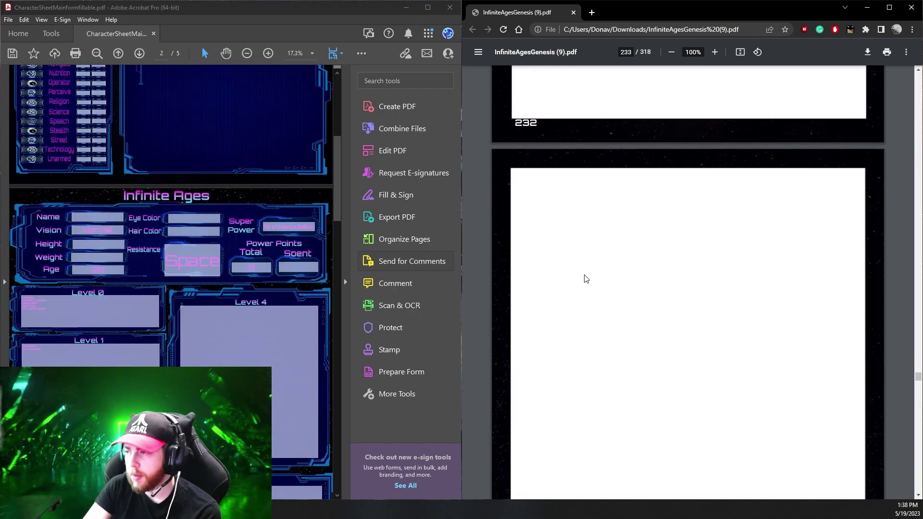
{"action": "scroll", "coordinate": [580, 271], "scroll_direction": "up", "scroll_amount": 6}
{"action": "scroll", "coordinate": [580, 271], "scroll_direction": "up", "scroll_amount": 12}
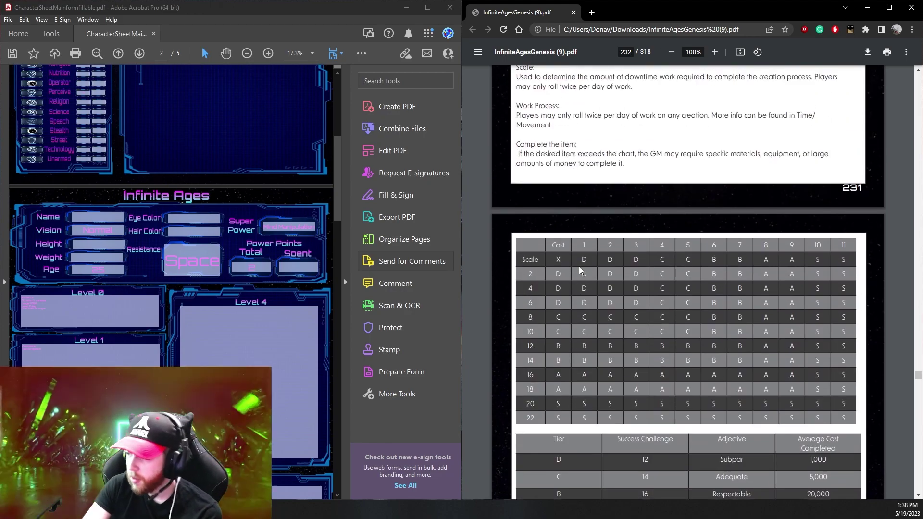
{"action": "scroll", "coordinate": [597, 266], "scroll_direction": "down", "scroll_amount": 4}
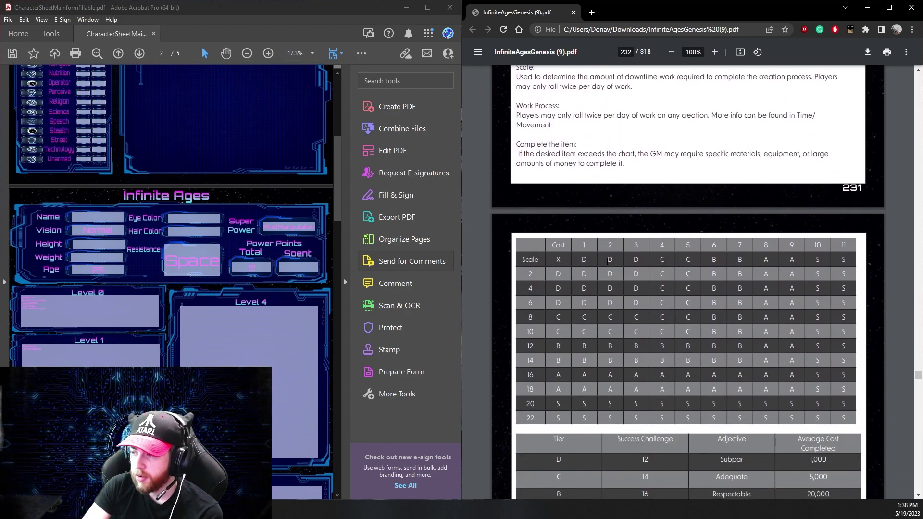
{"action": "left_click", "coordinate": [216, 257]}
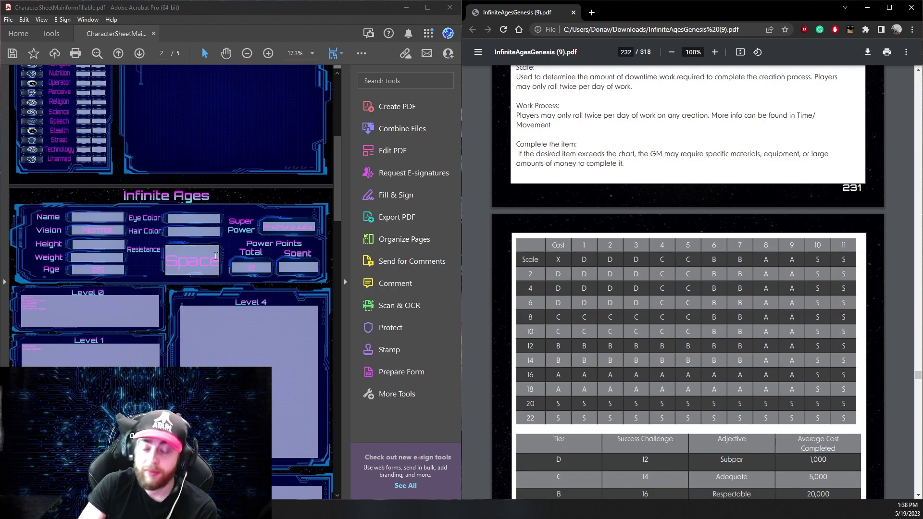